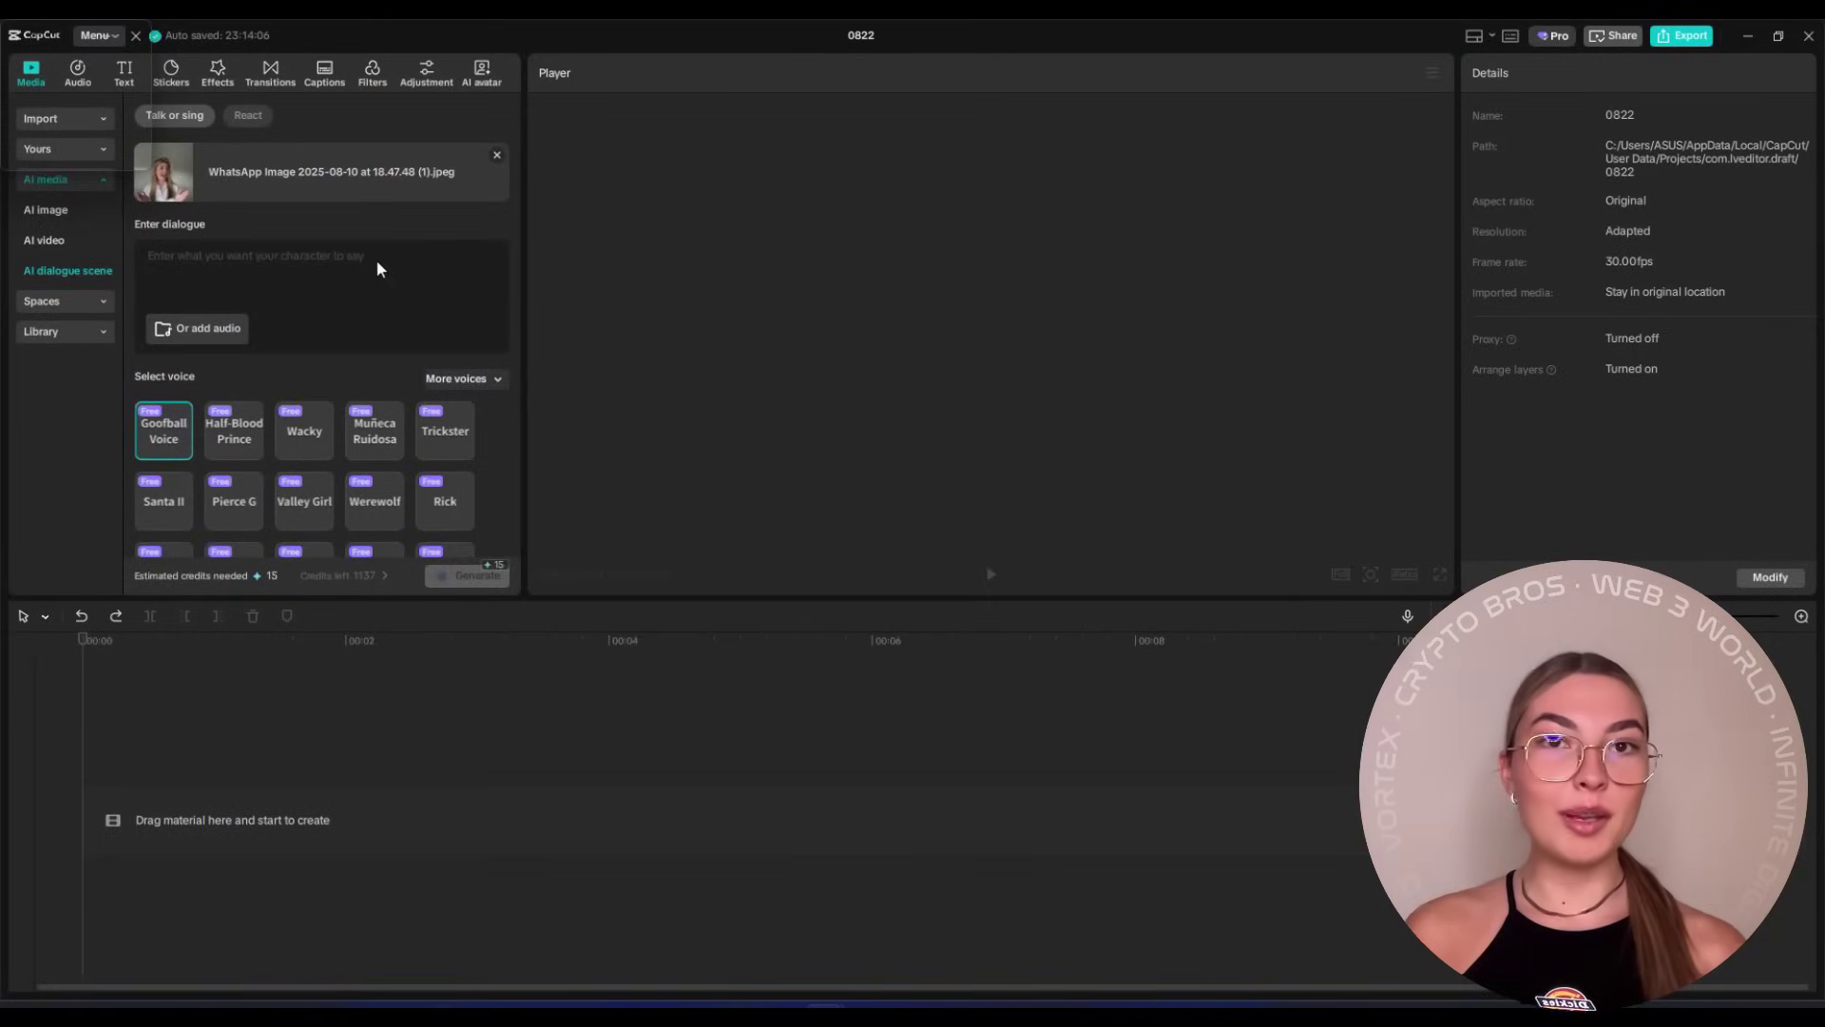
# Make the portrait say 'Hello everyone, subscribe to our channel!' in Valley Girl voice, then play it
pyautogui.click(376, 260)
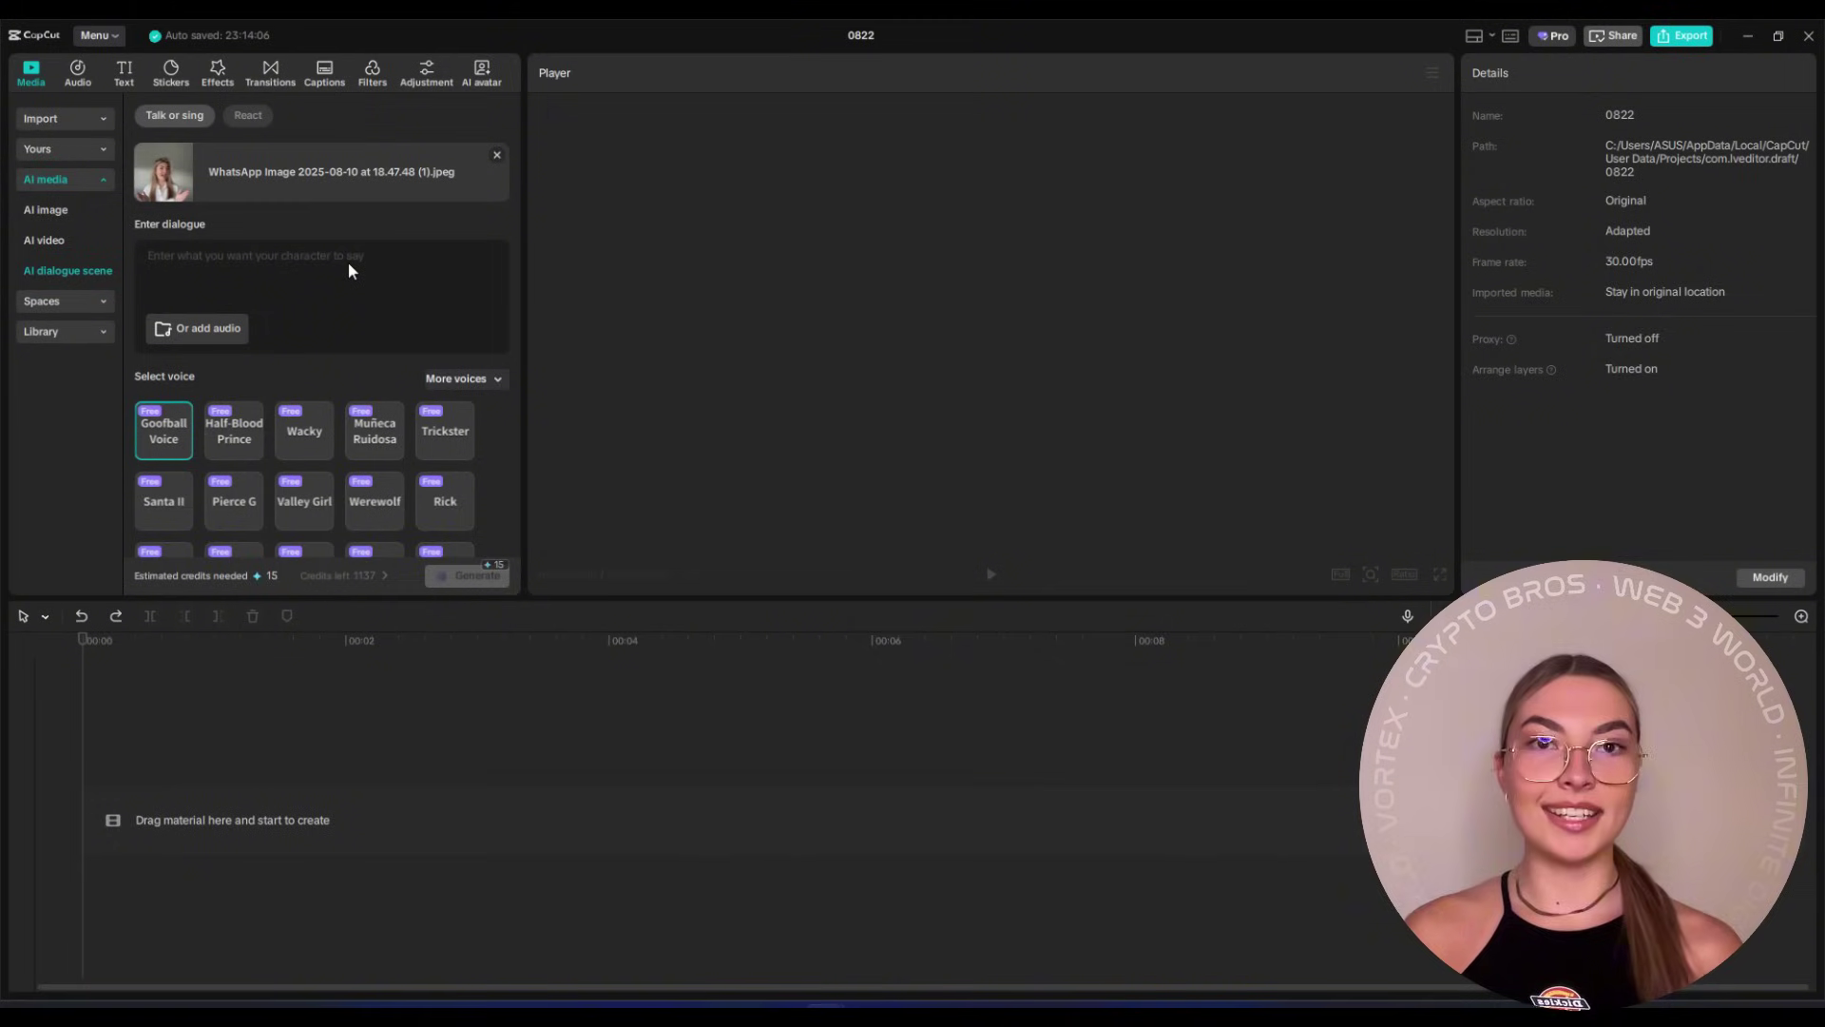
pyautogui.write('H')
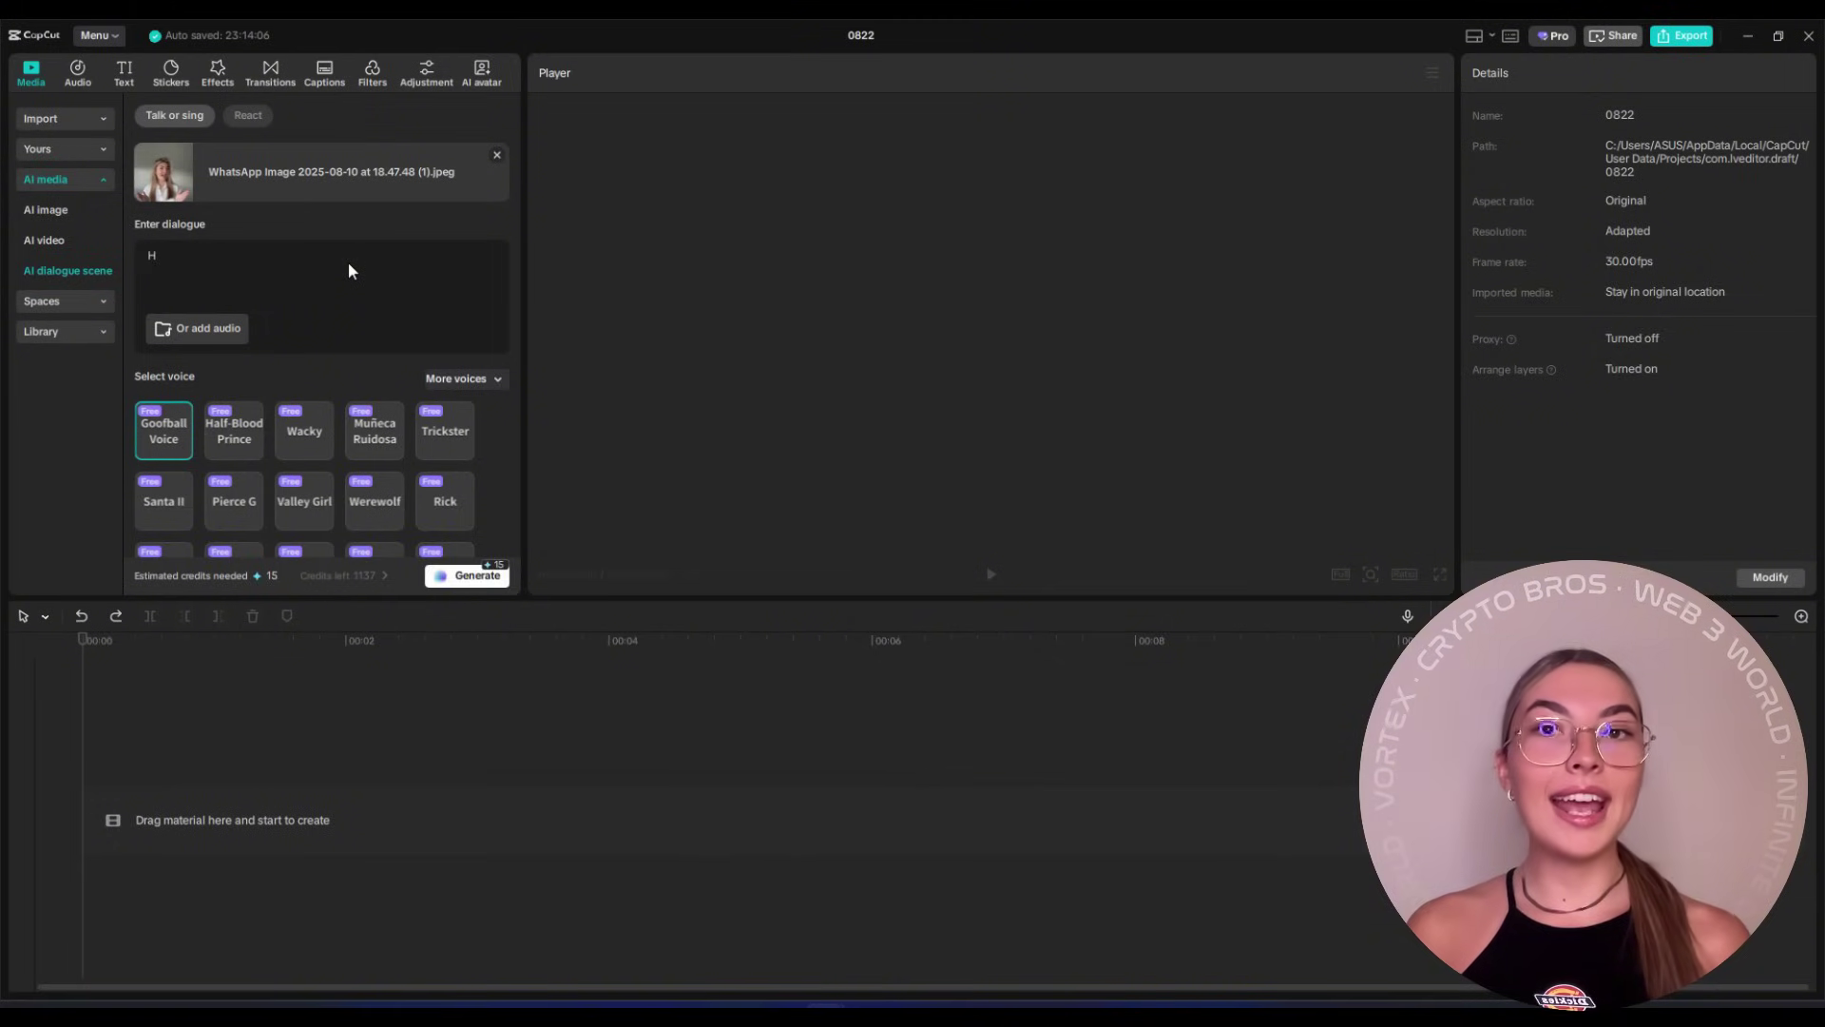
pyautogui.write('ell')
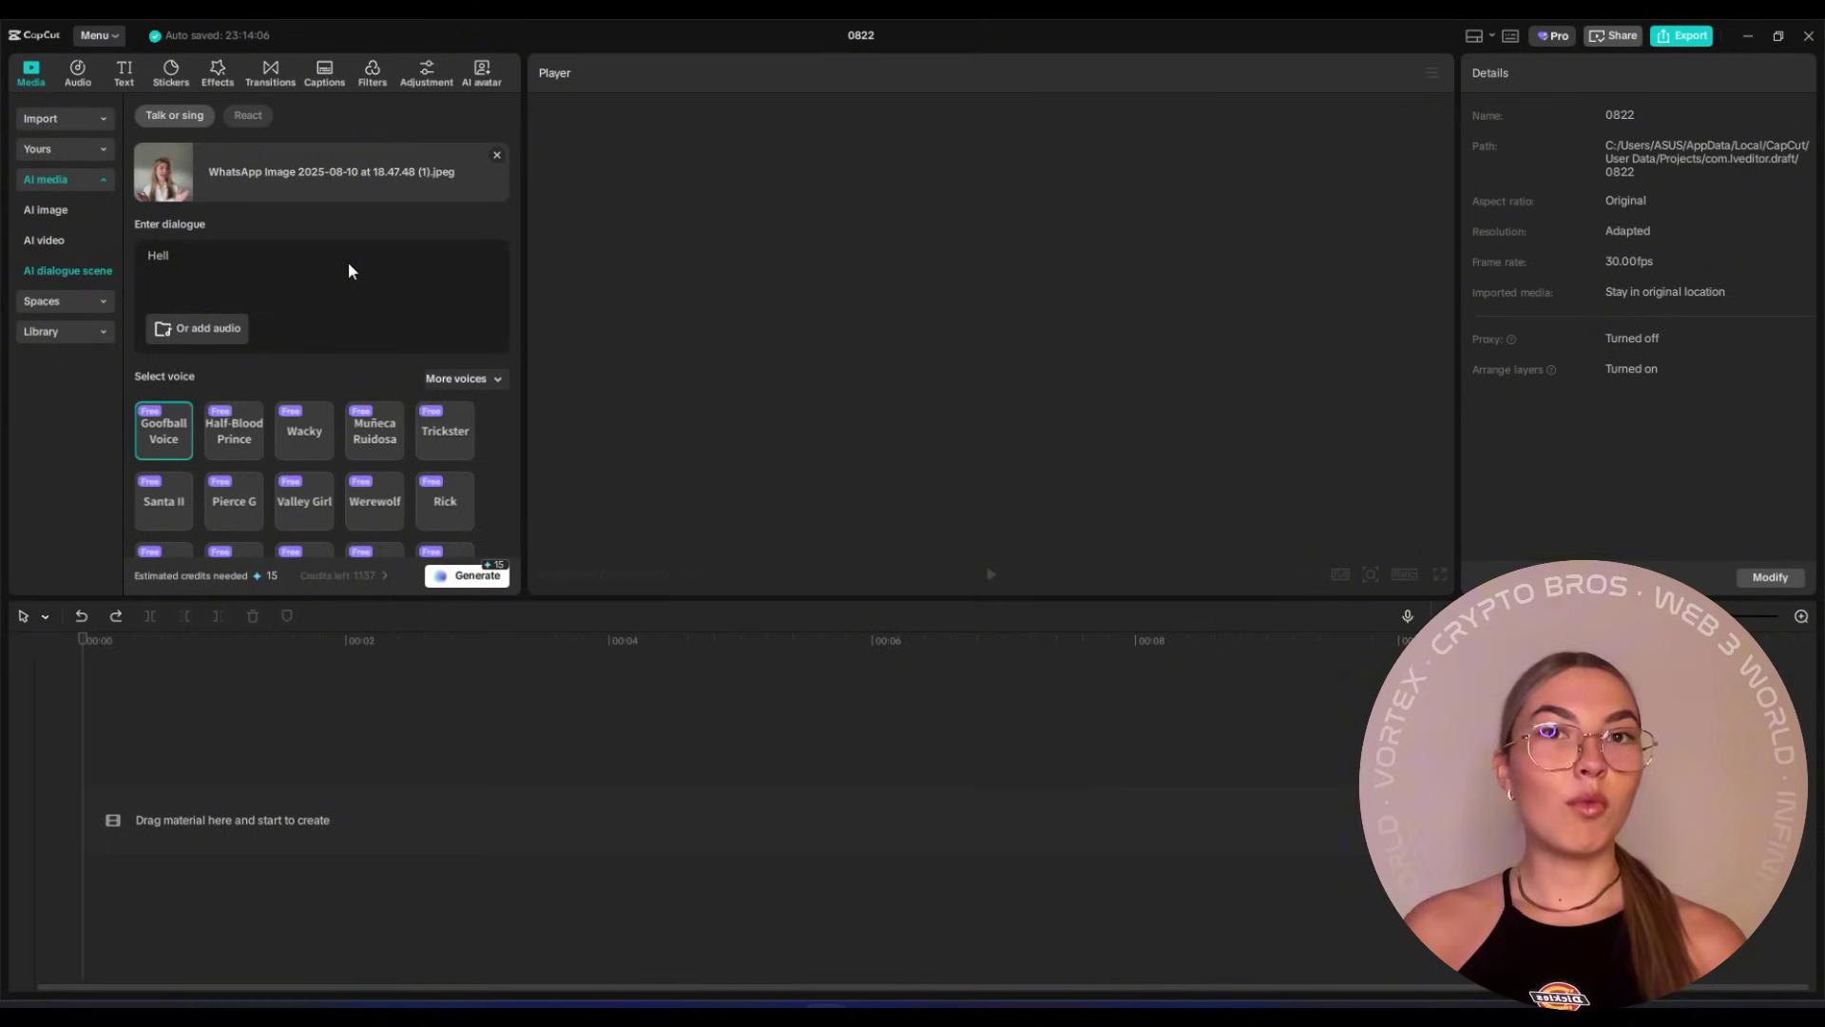
pyautogui.write('o every')
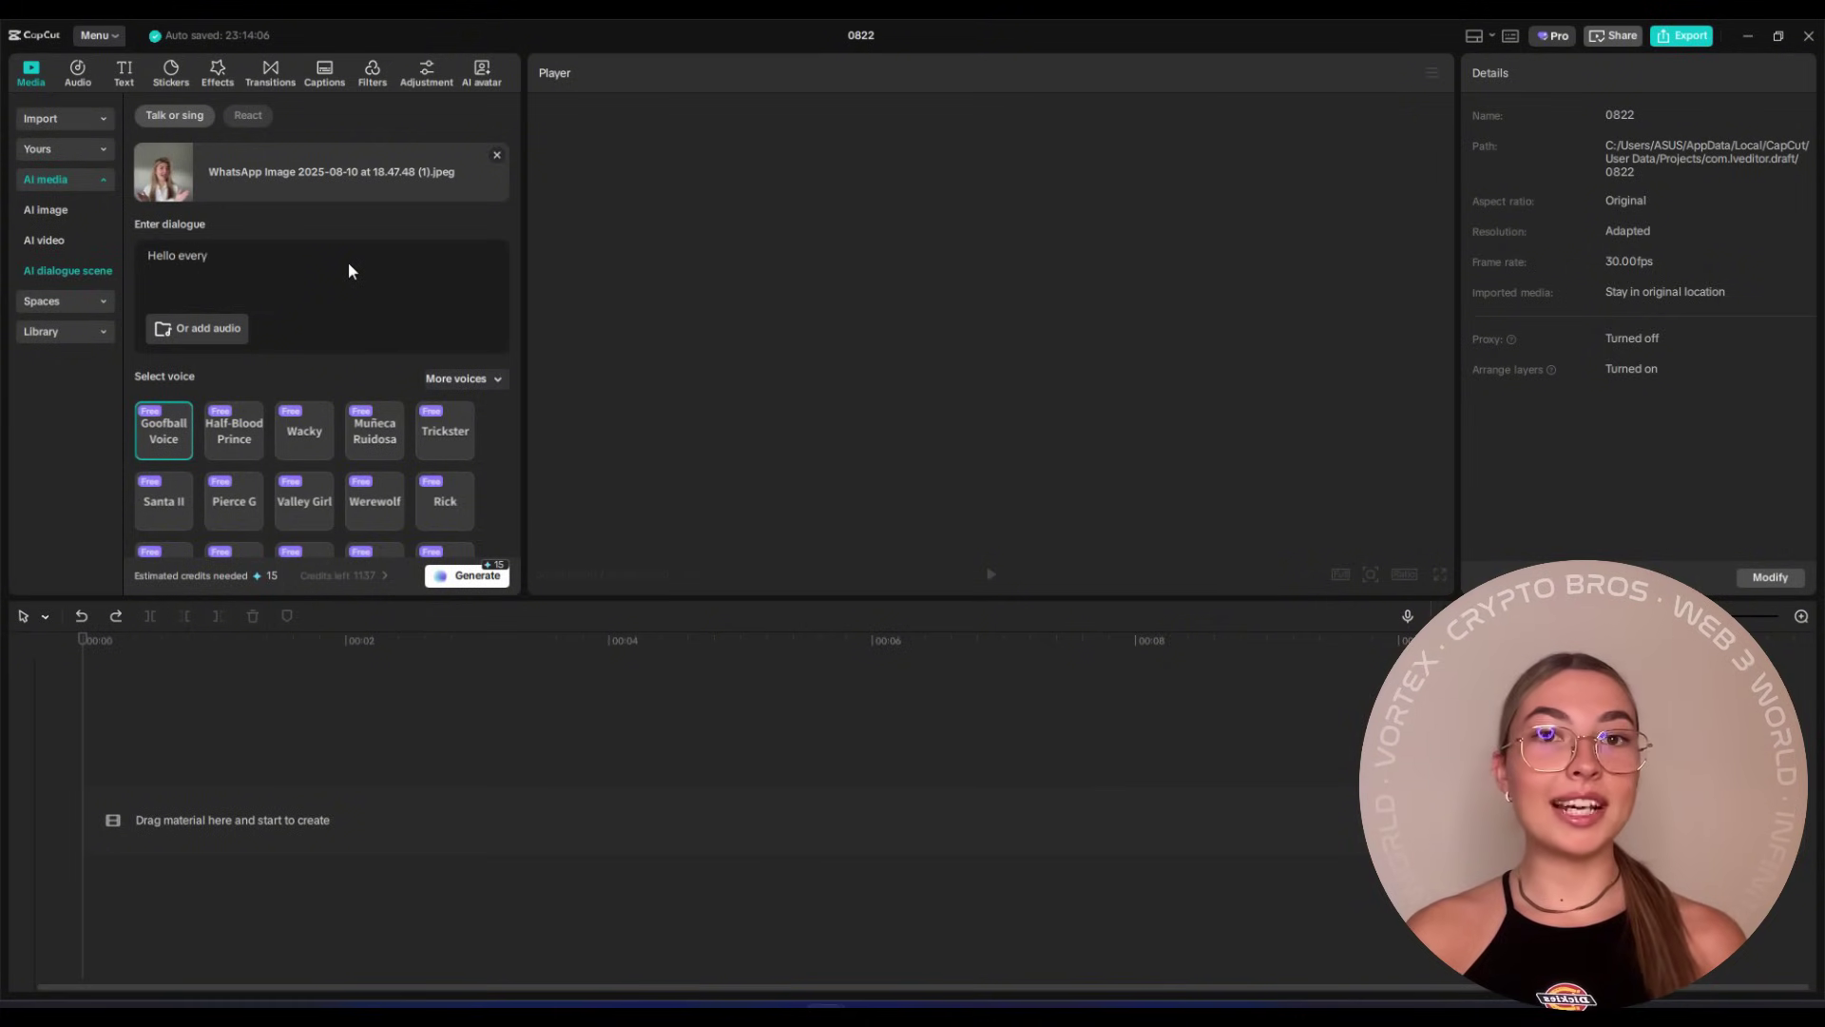
pyautogui.write('one,')
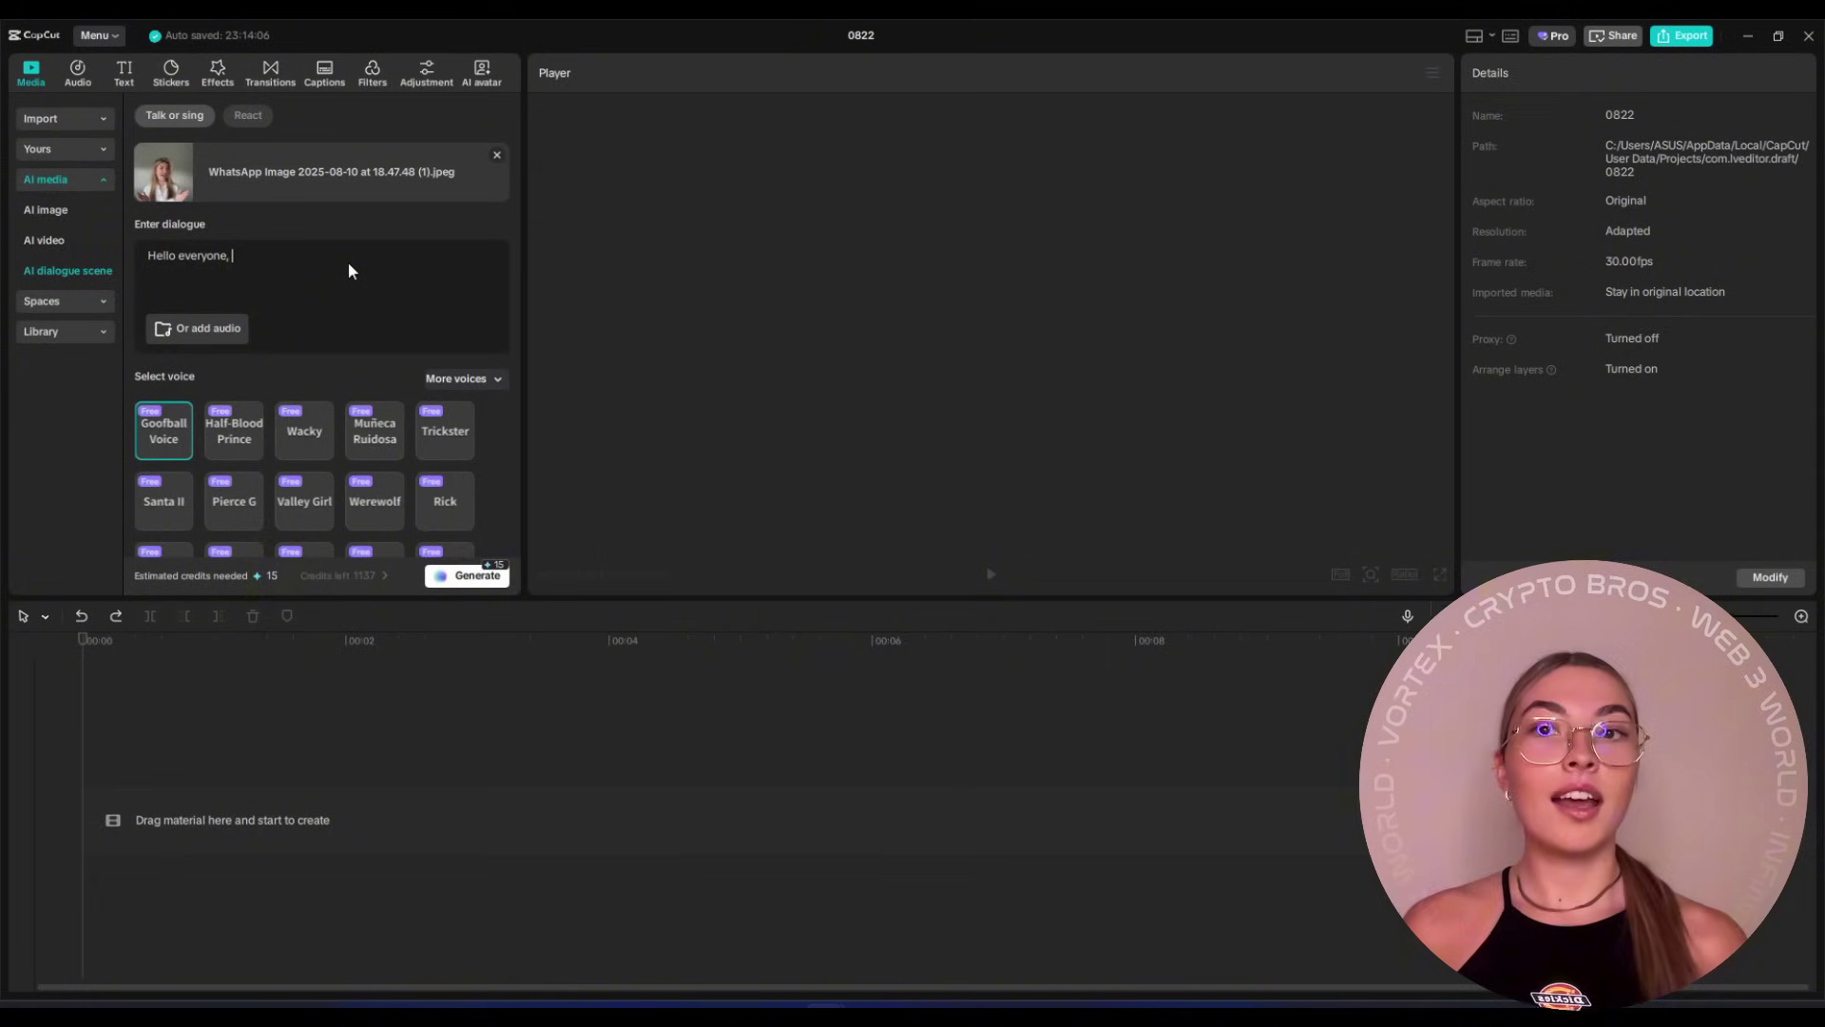
pyautogui.write(' subscr')
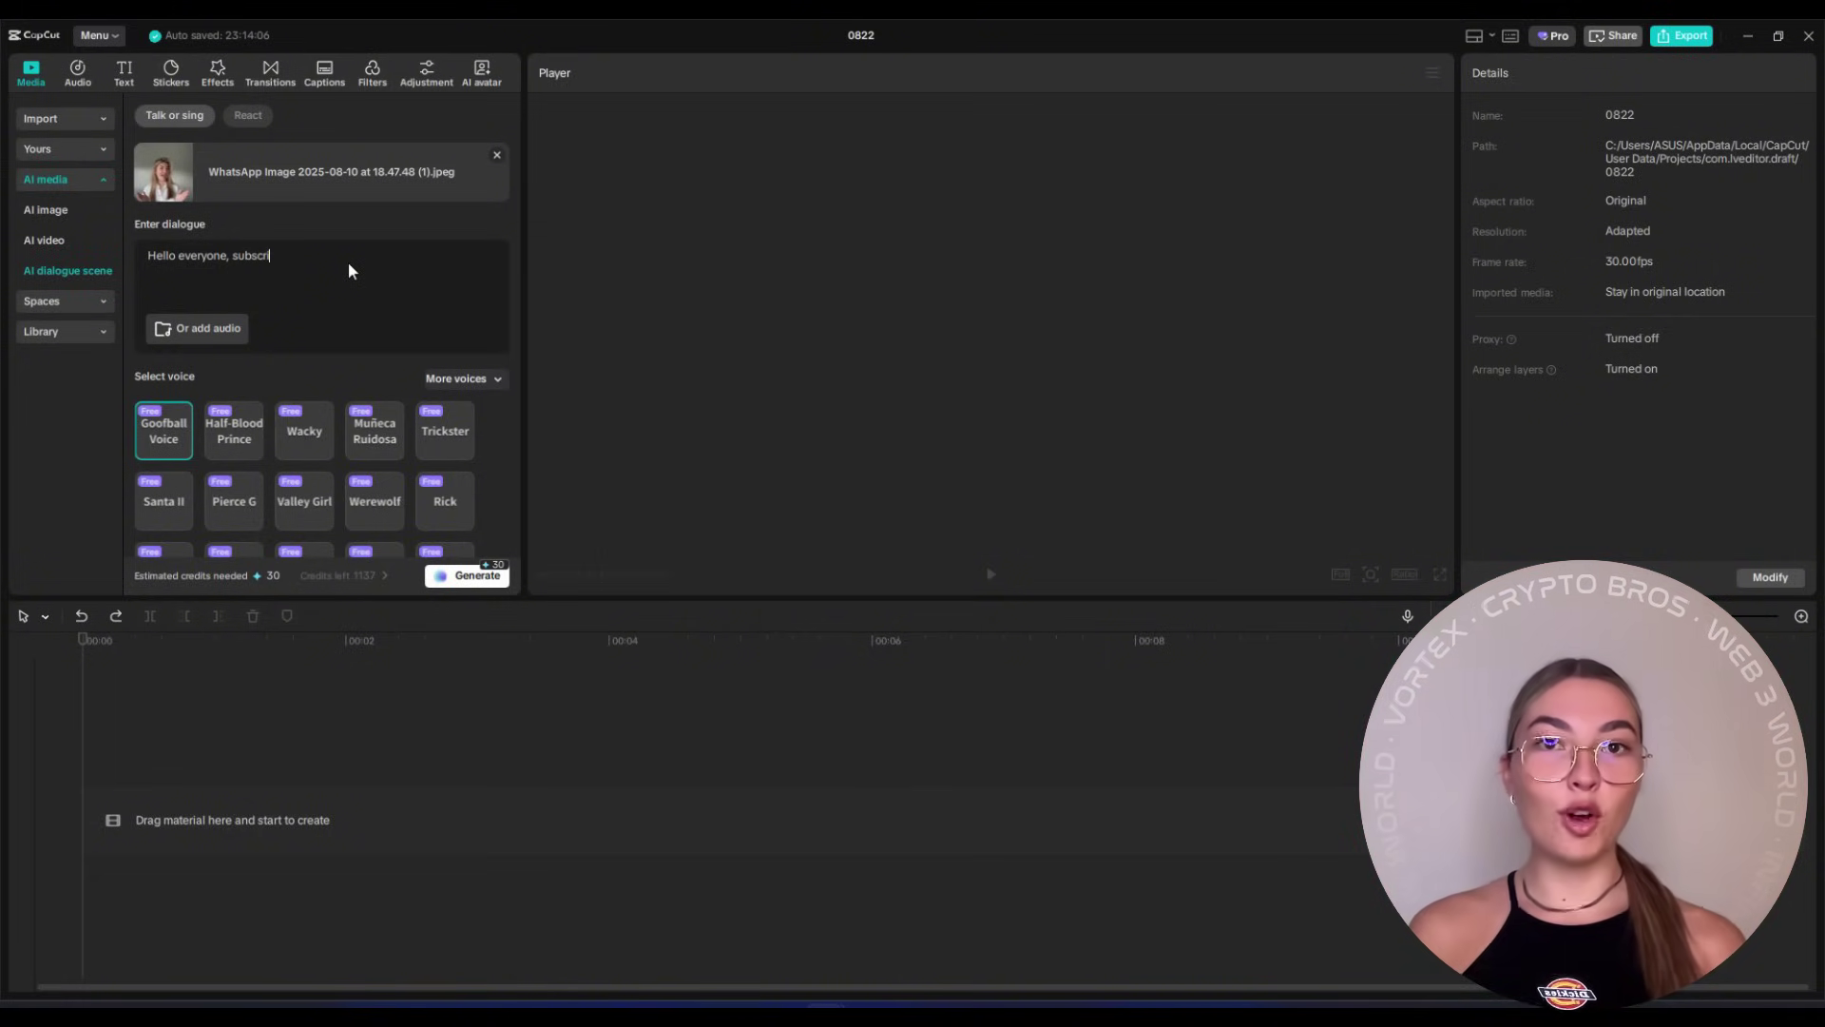
pyautogui.write('ibe to our channel!')
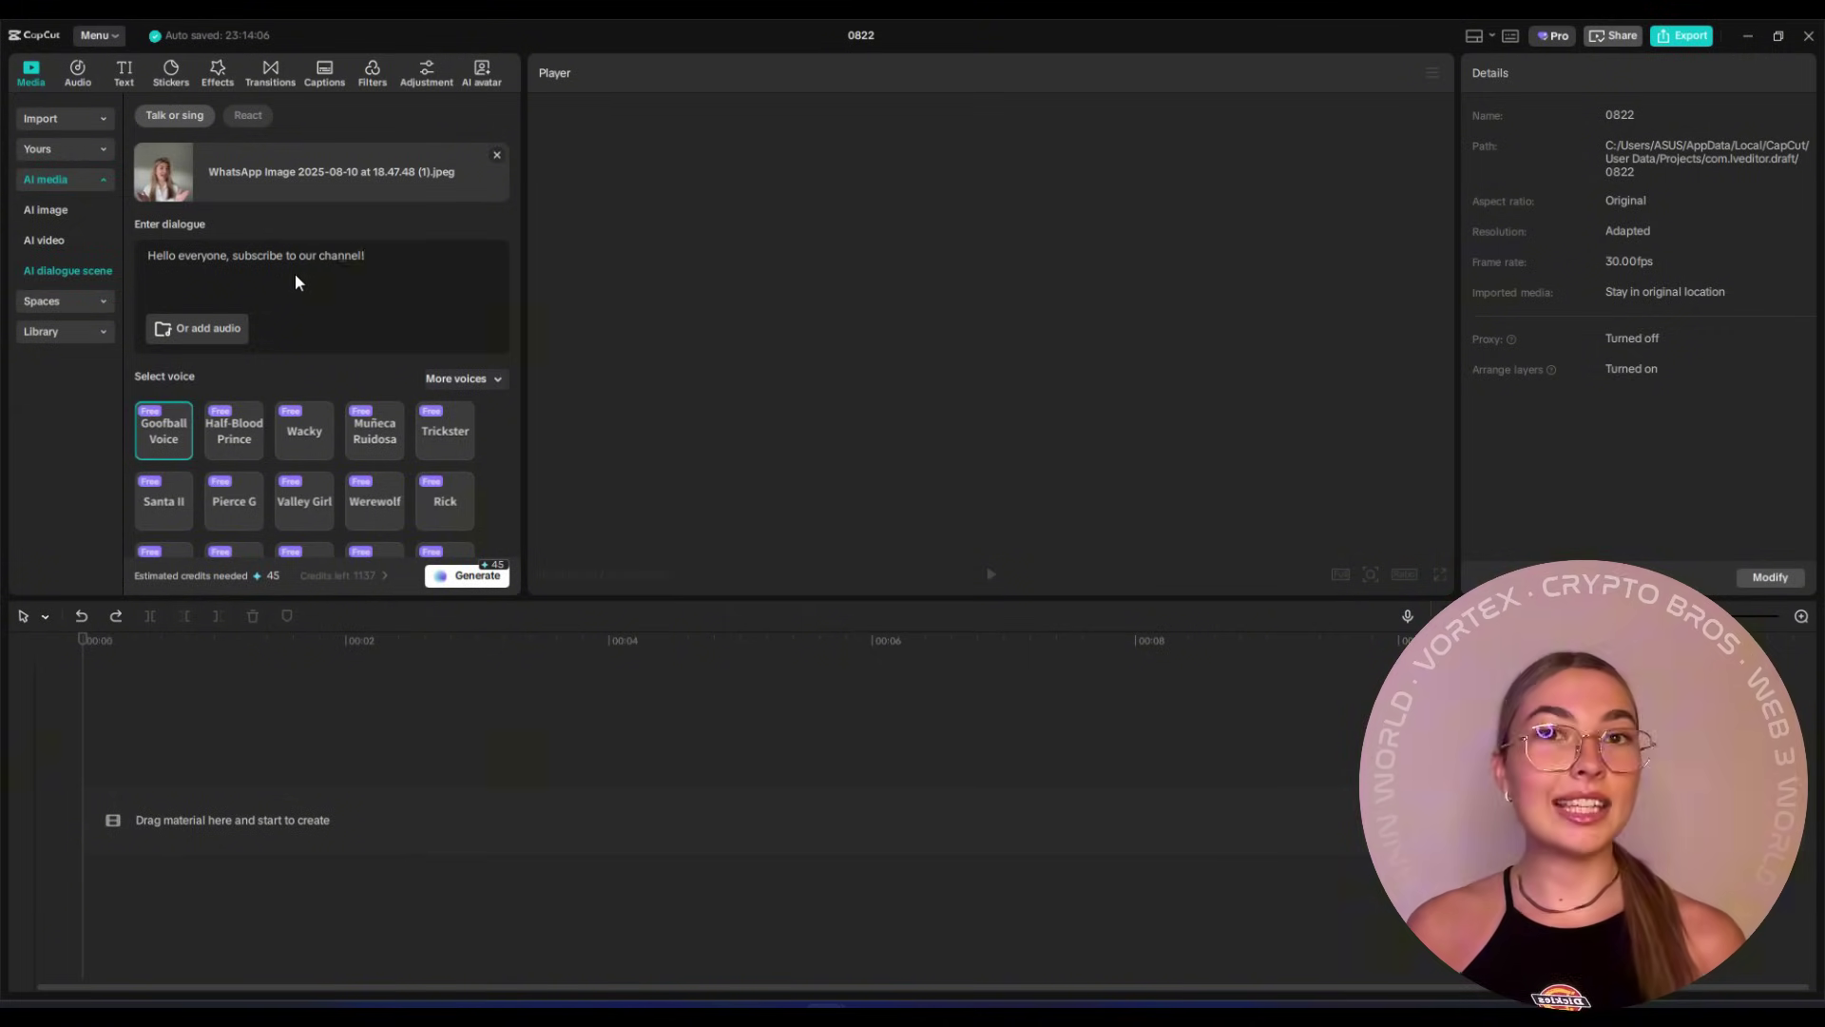
pyautogui.click(313, 490)
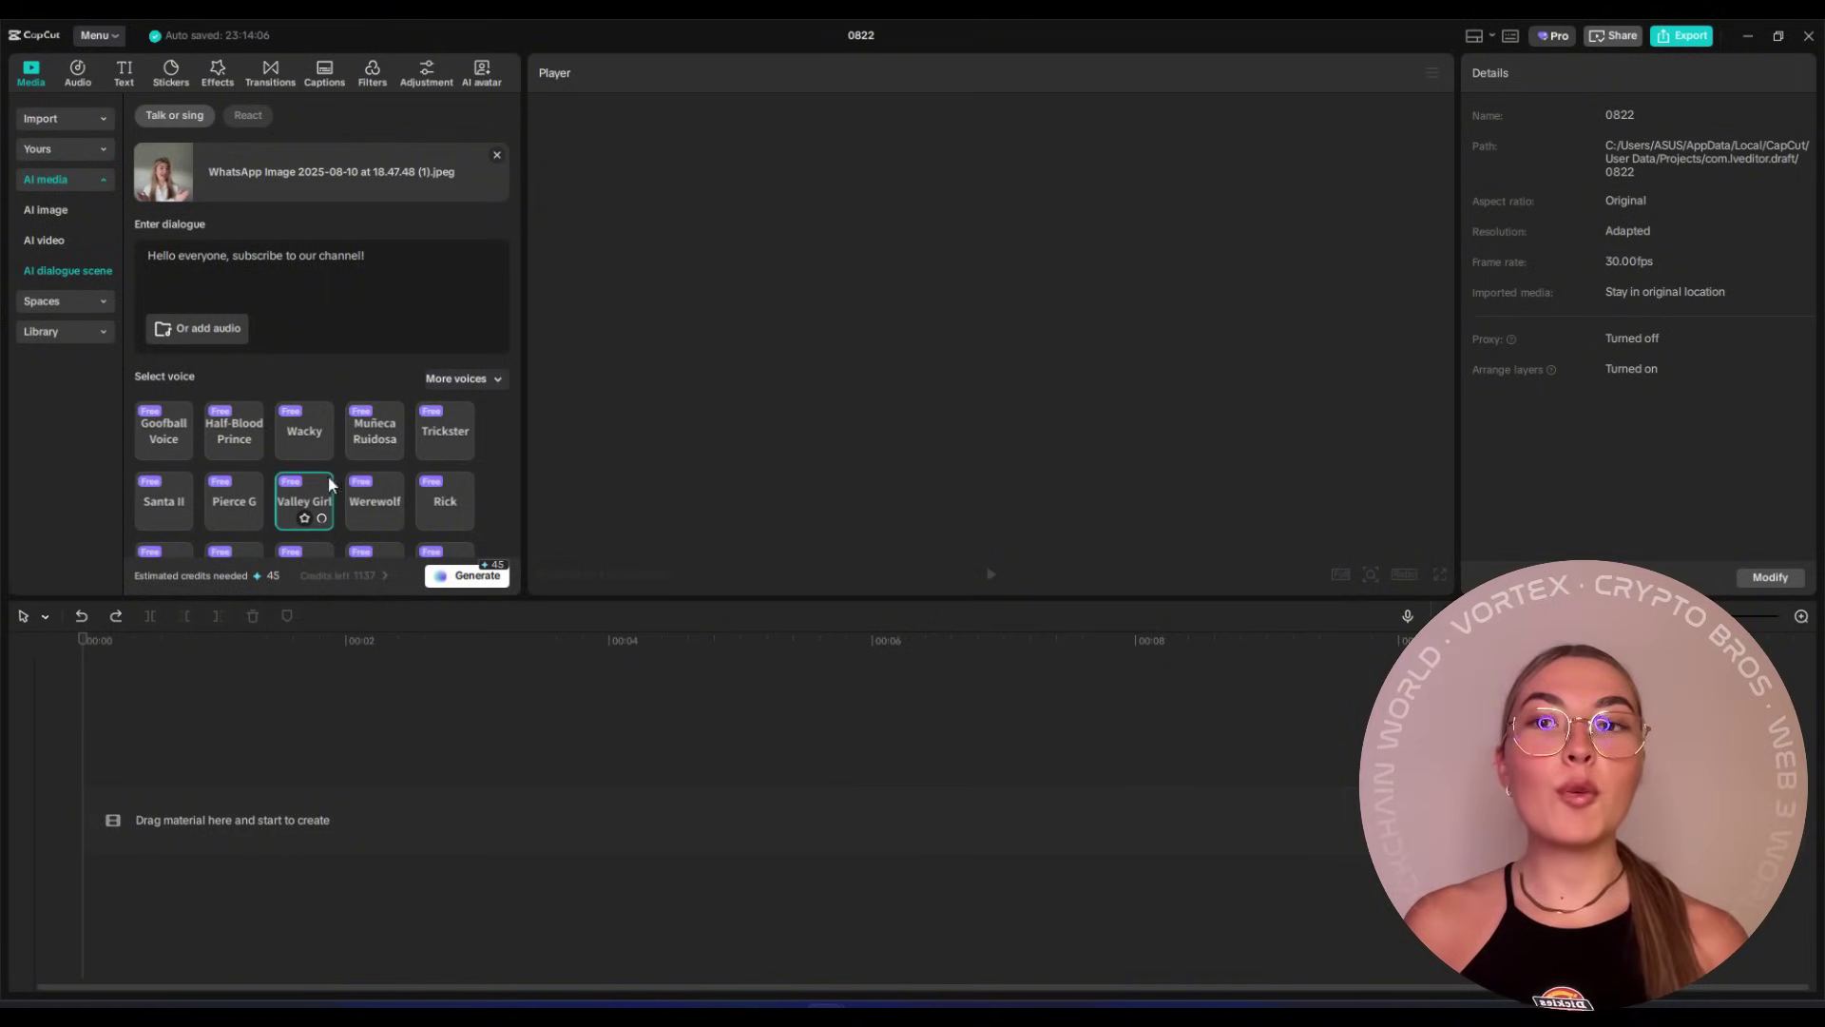
pyautogui.click(486, 575)
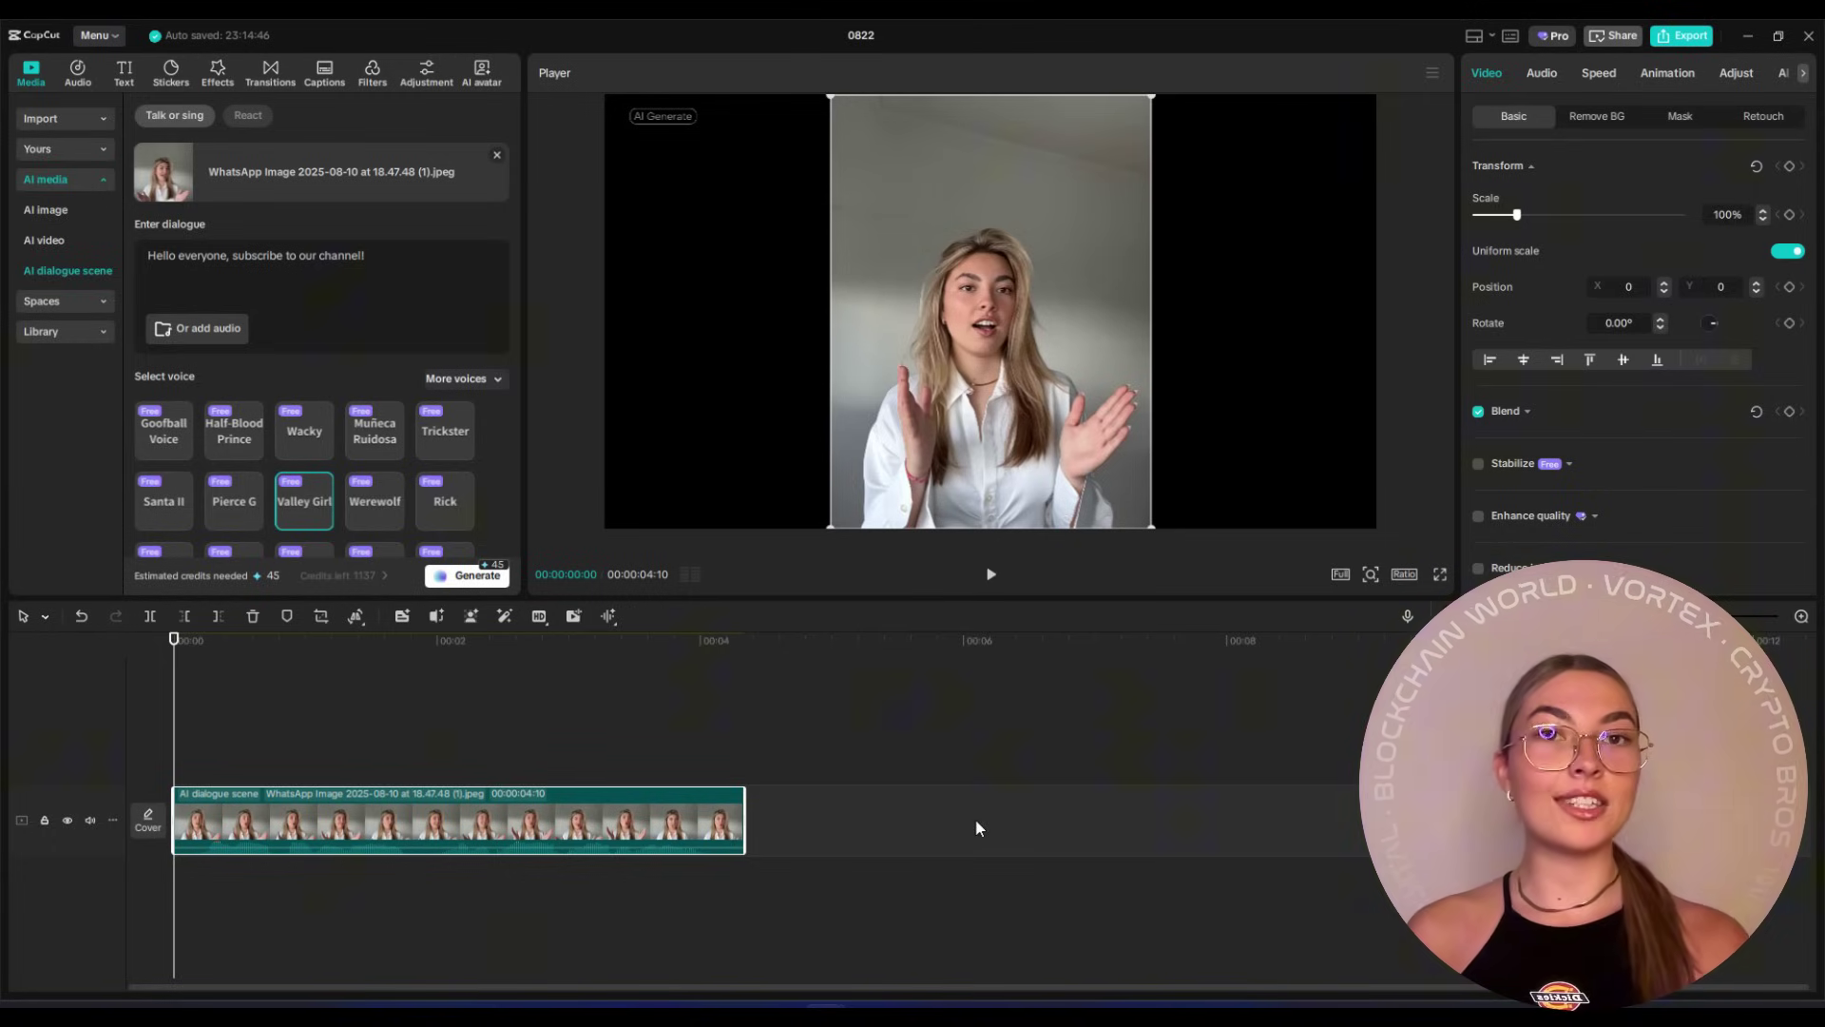
pyautogui.press('space')
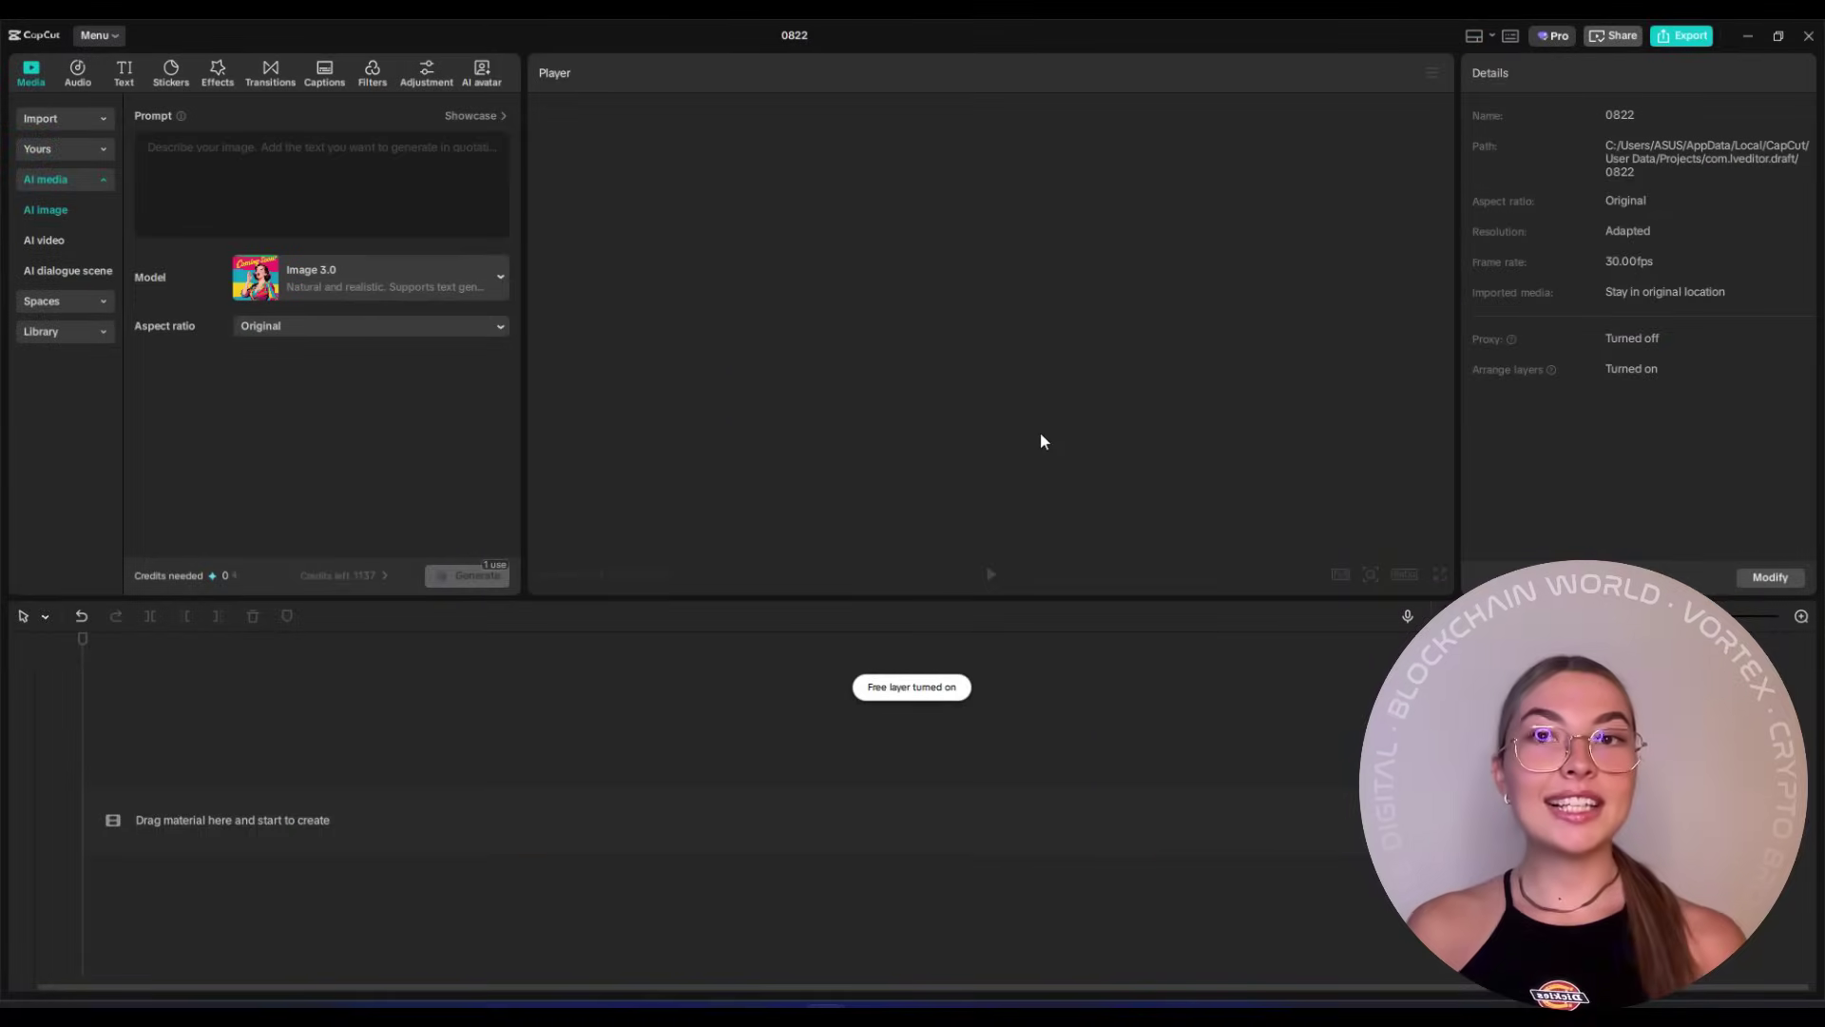
# Generate the glowing Bitcoin city image with Image 3.0 at 16:9, allowing the prompt upload
pyautogui.click(301, 148)
pyautogui.write('Bitcoin city glowing at night')
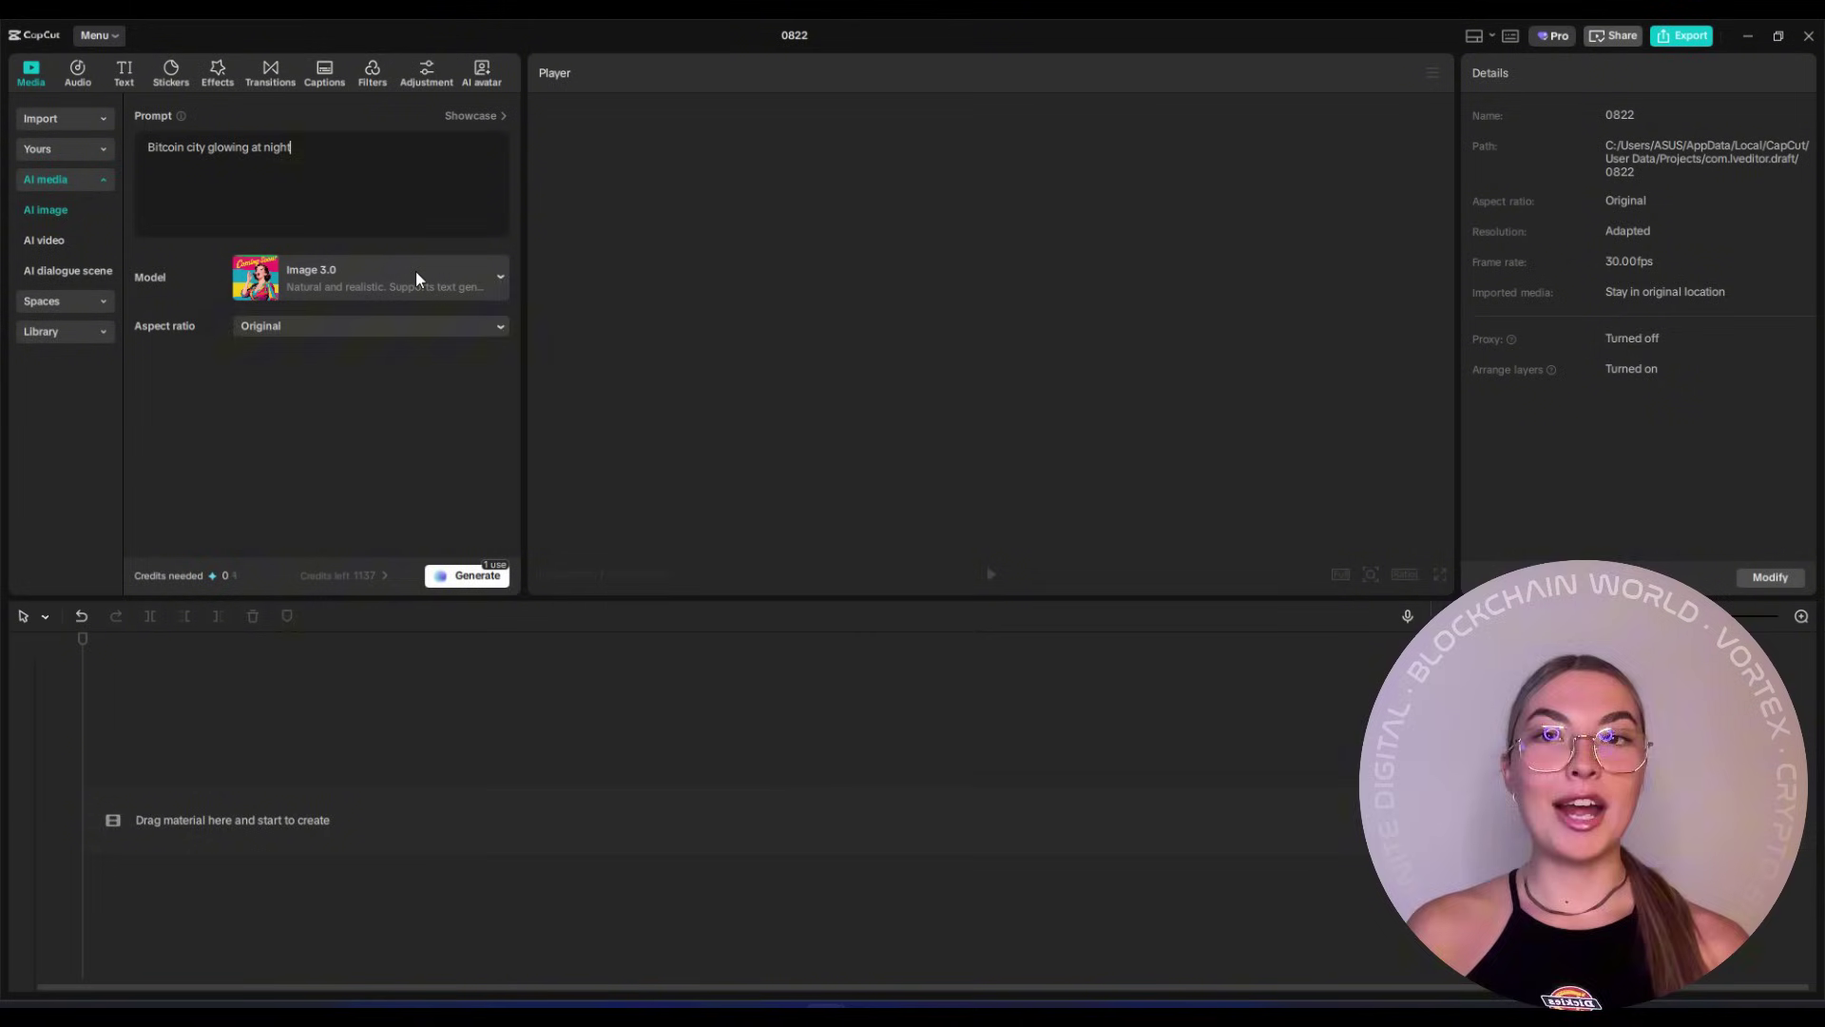
pyautogui.click(416, 271)
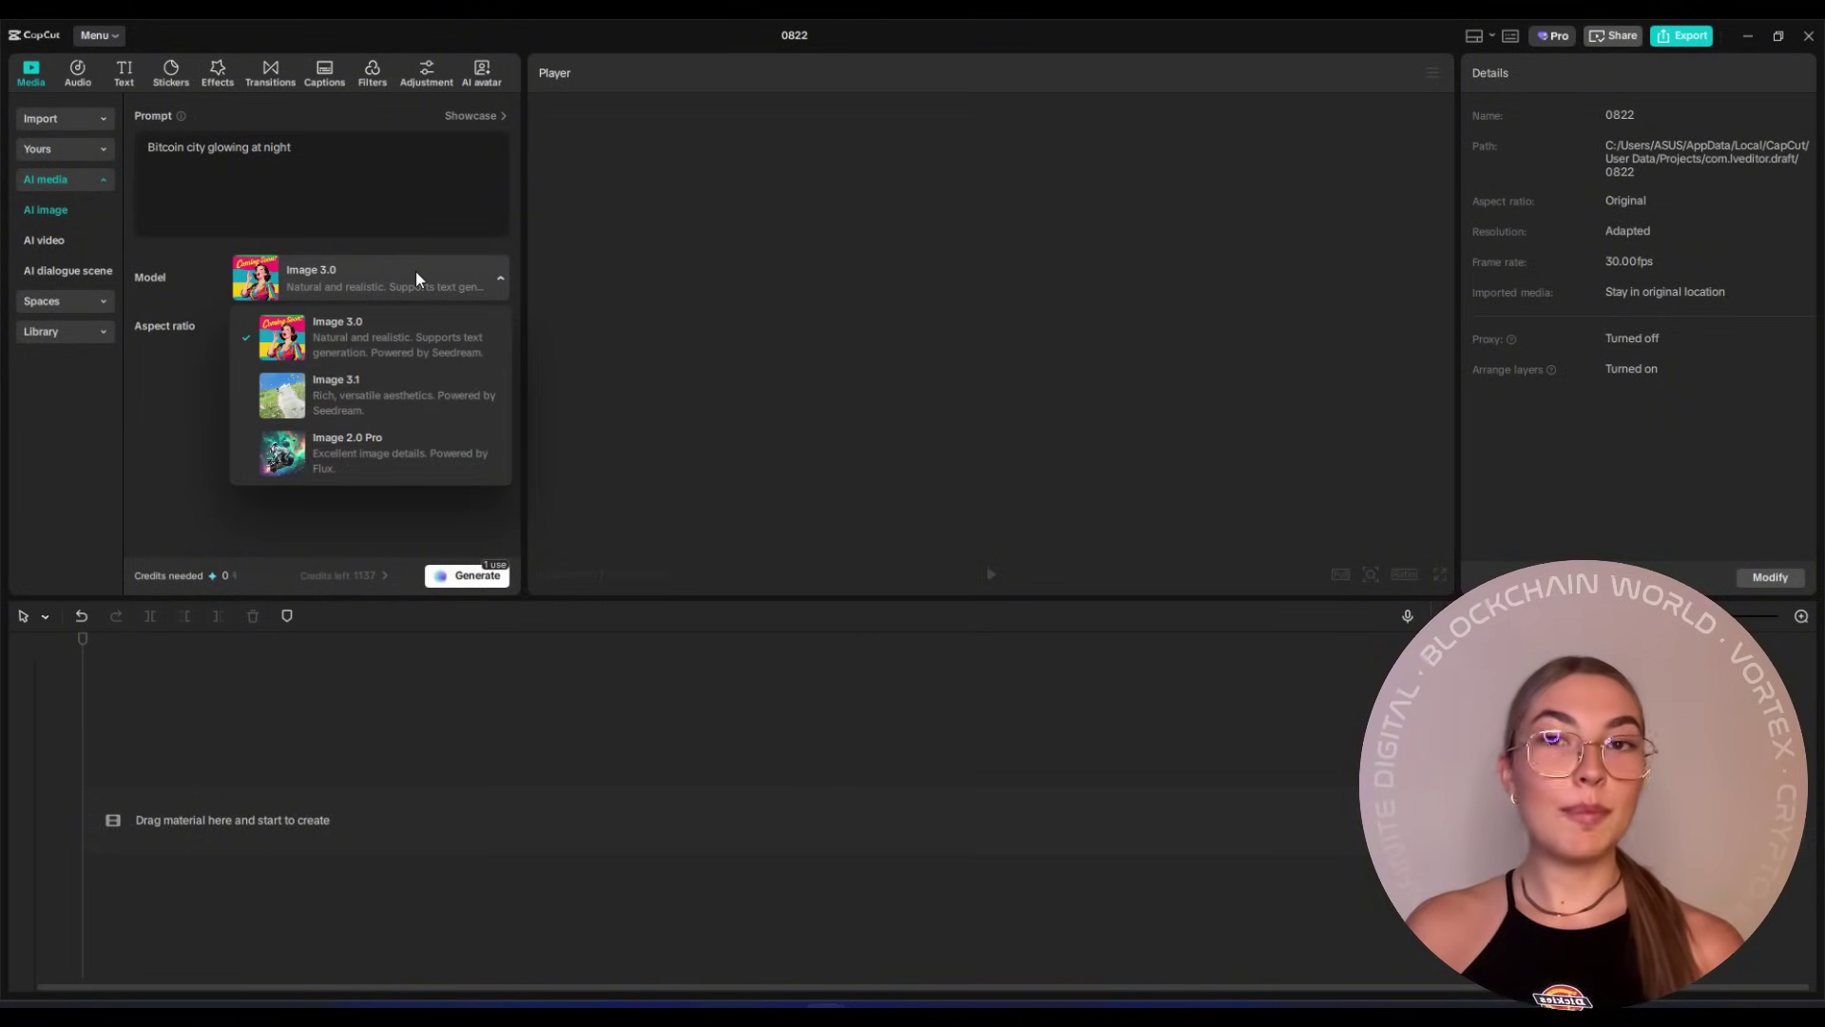
pyautogui.click(415, 270)
pyautogui.click(408, 326)
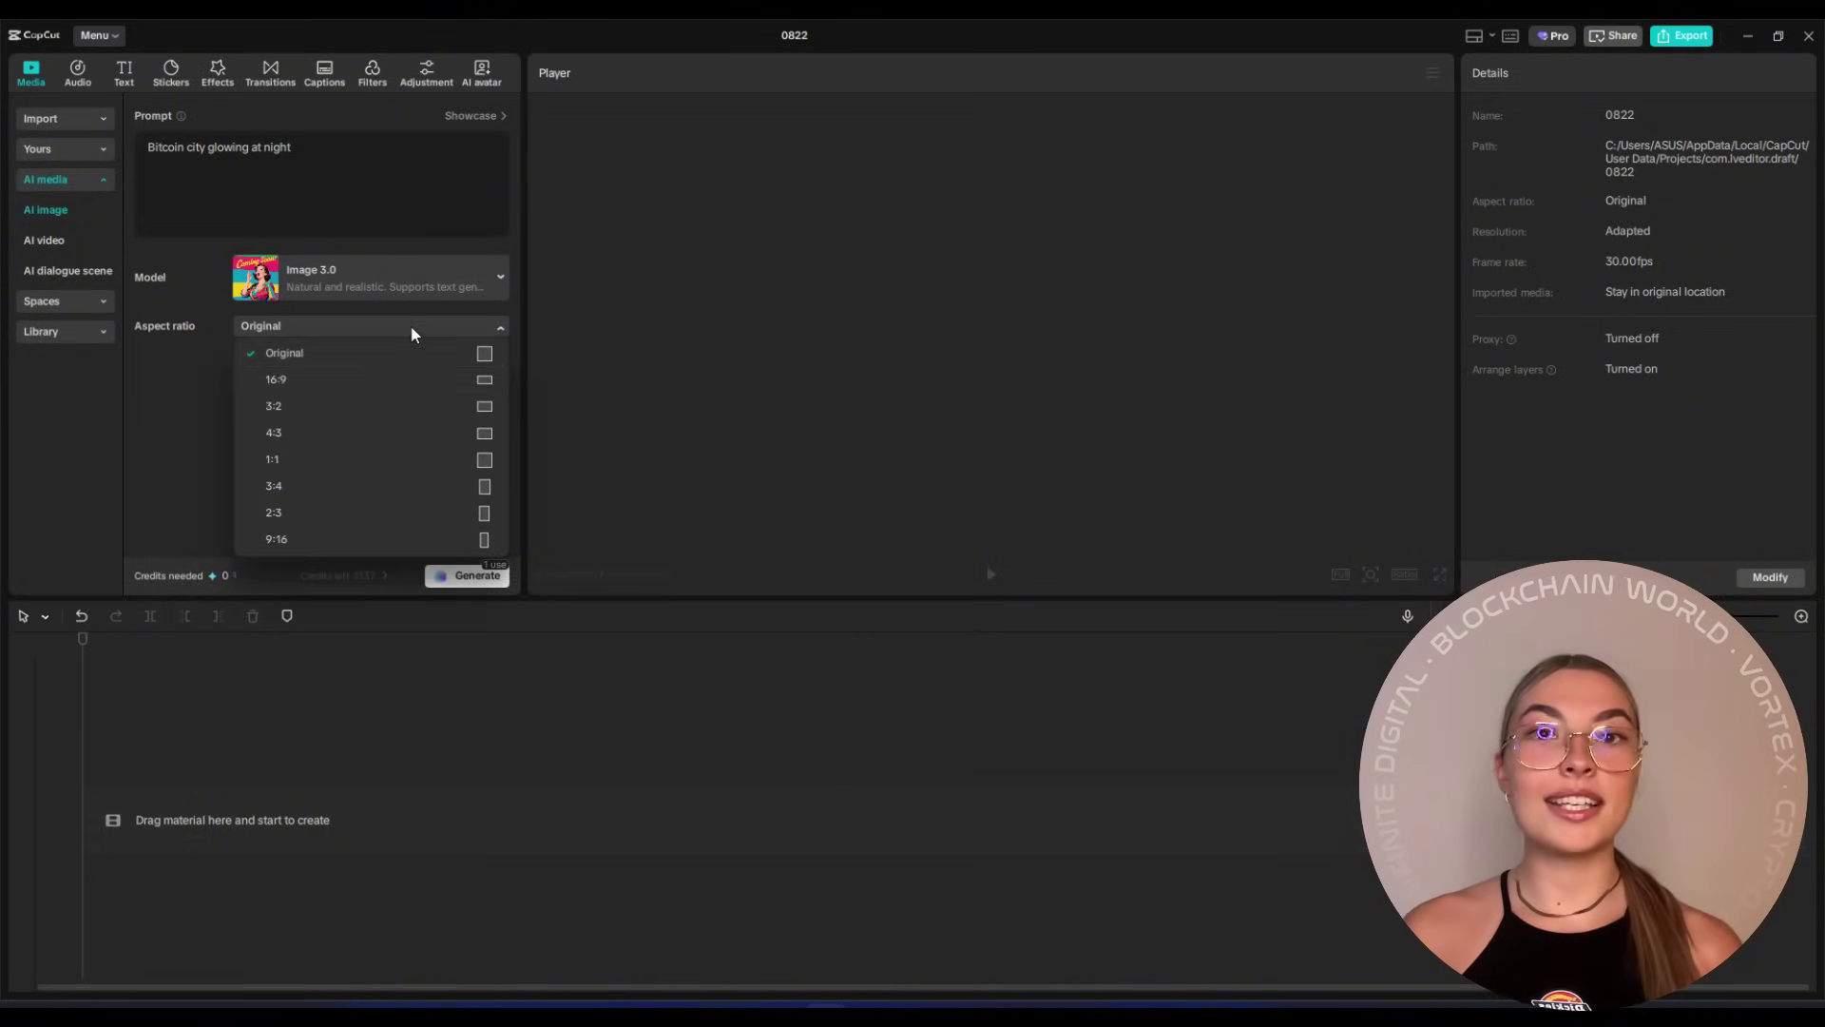
pyautogui.click(408, 384)
pyautogui.click(488, 583)
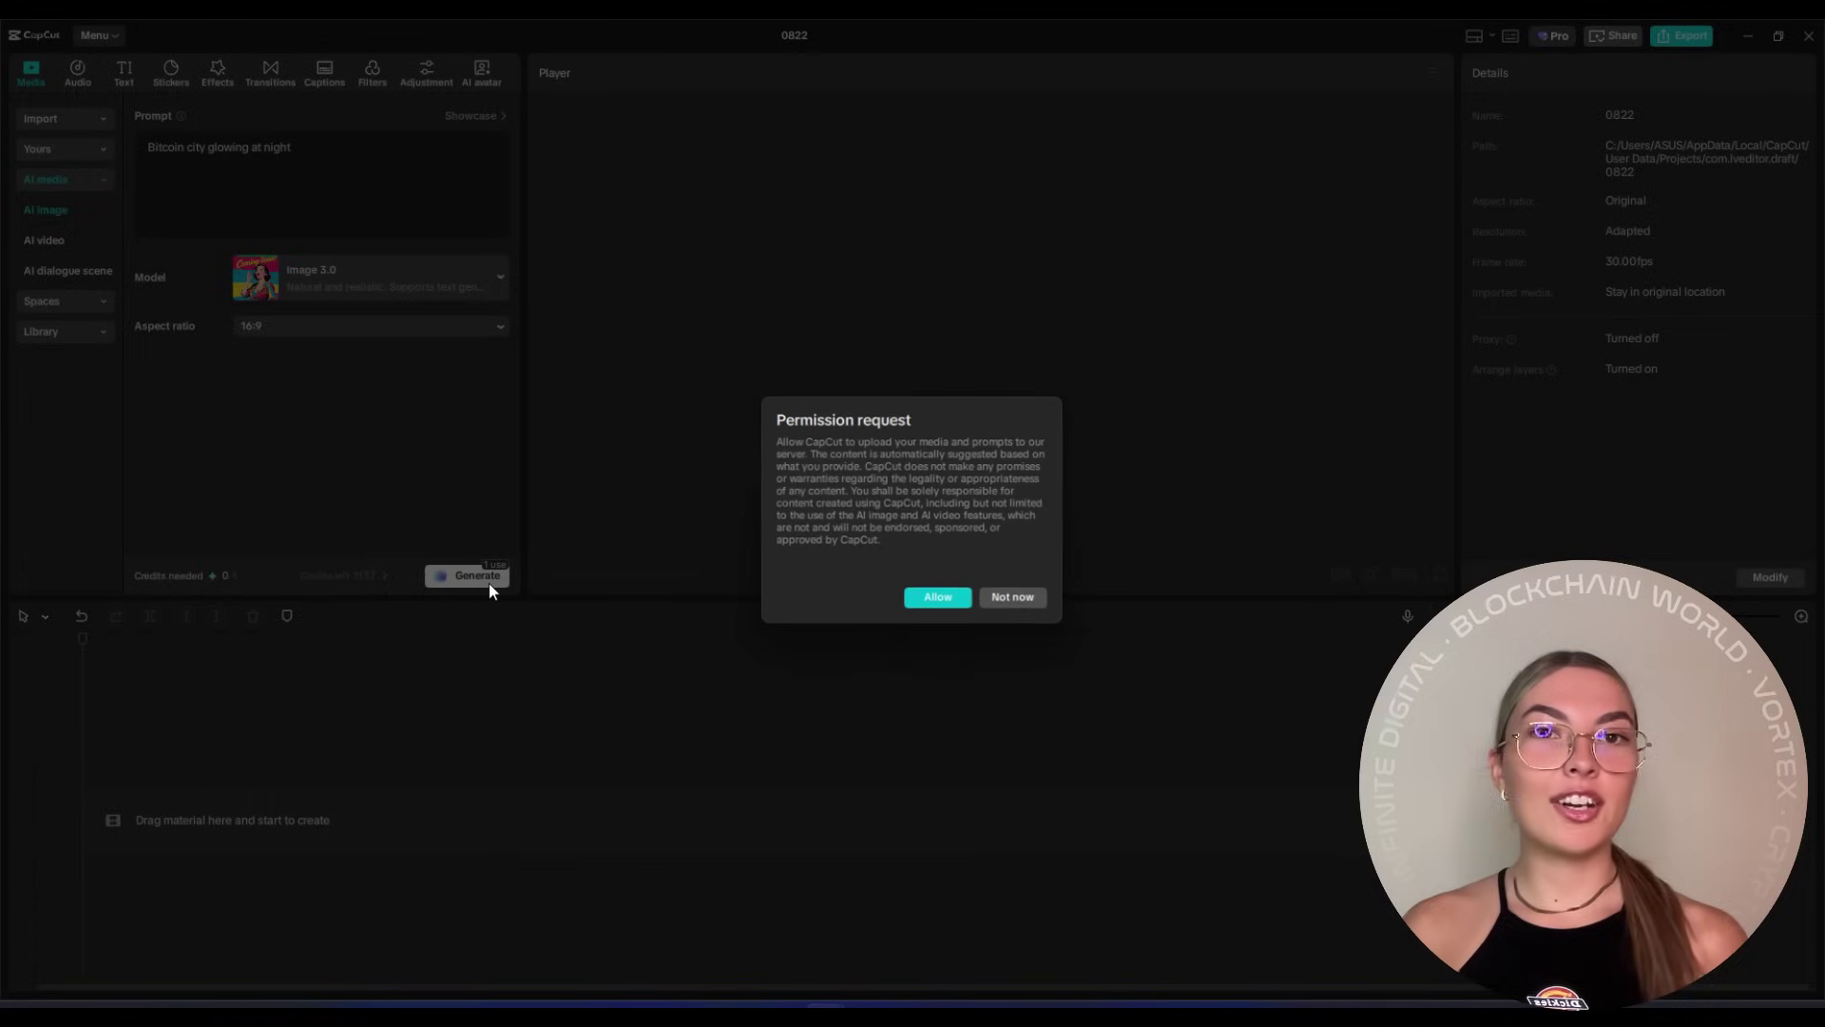
pyautogui.click(940, 601)
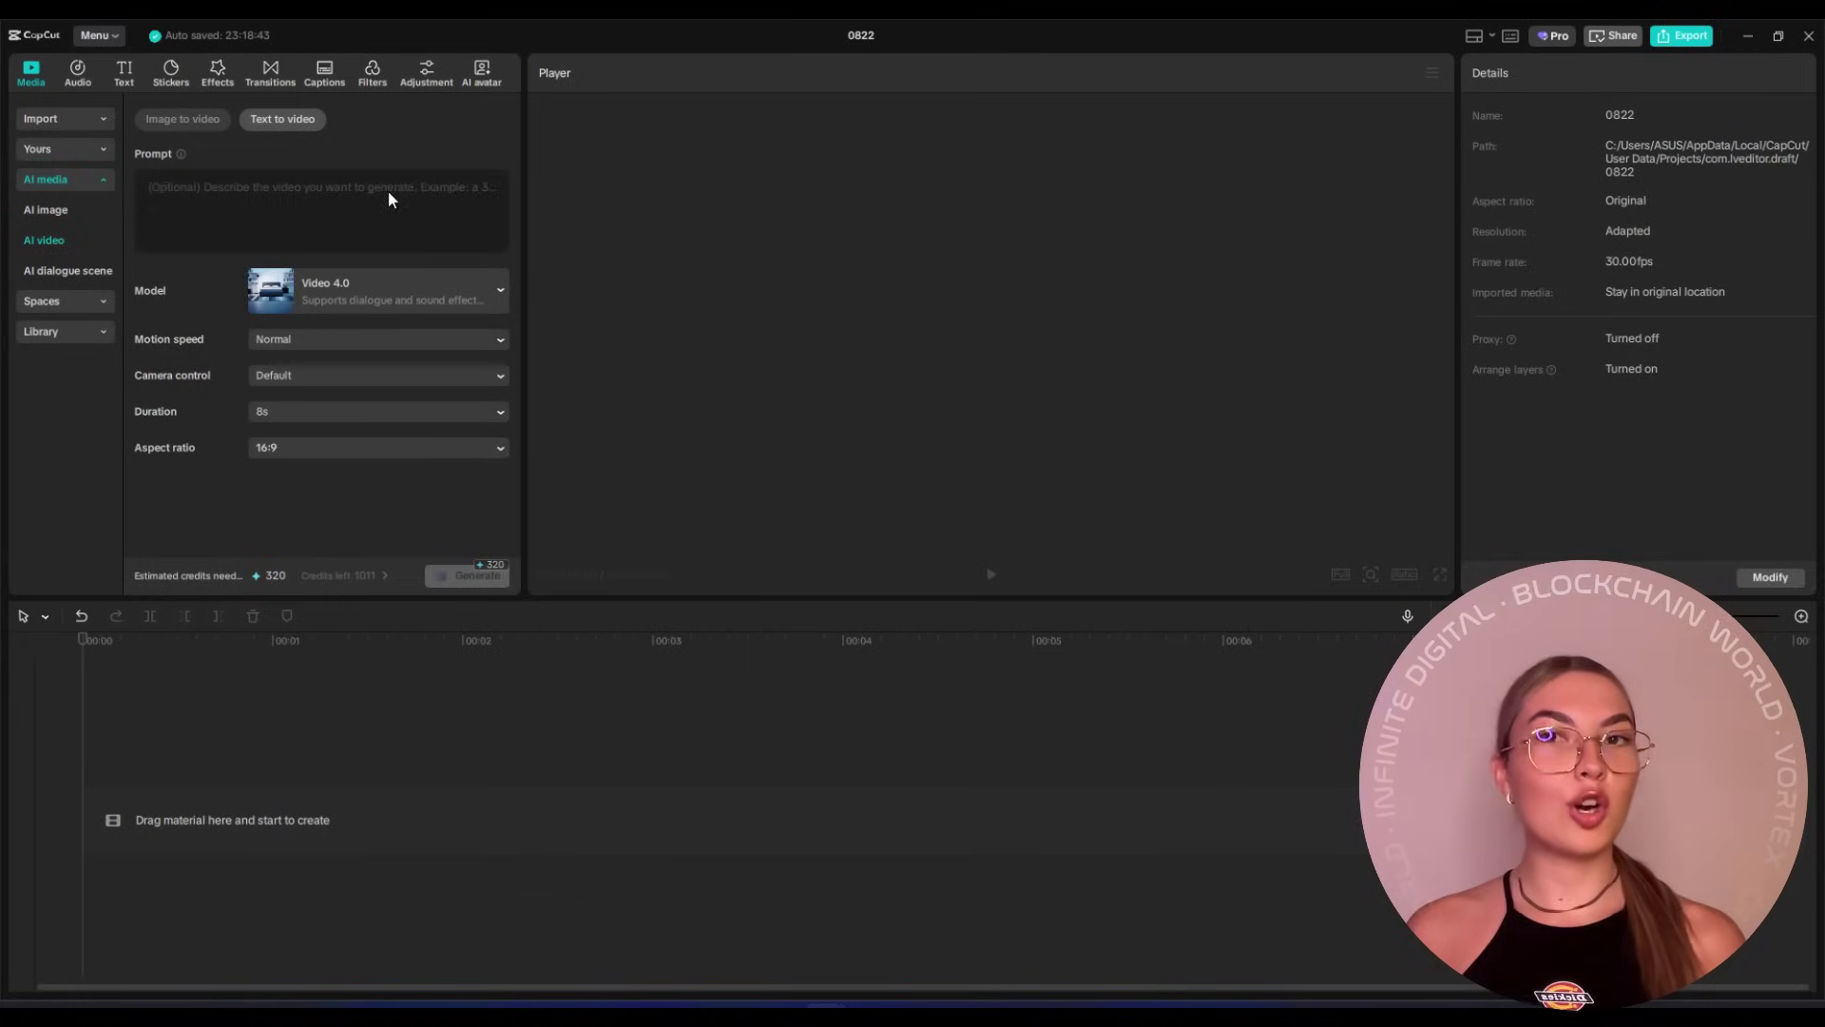
pyautogui.write('DeFi trader inside a futuristic vault')
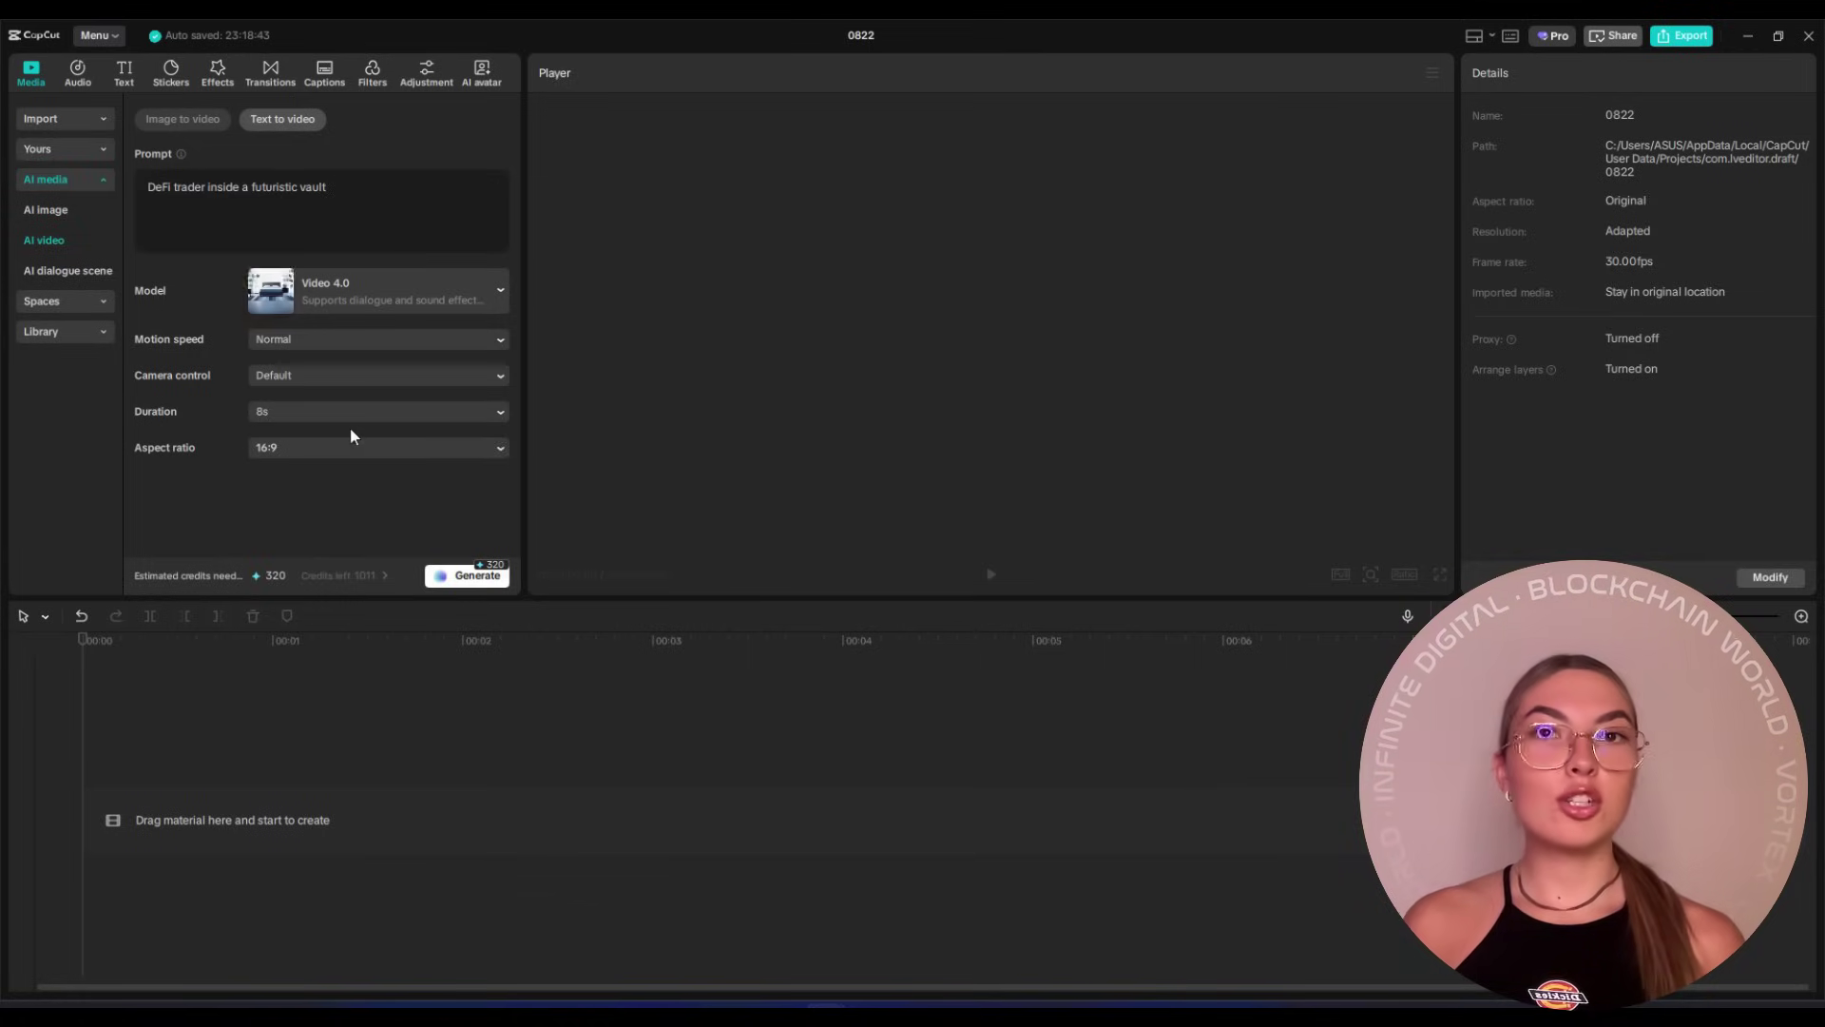
# Generate the futuristic vault DeFi trader video for 320 credits and play it back
pyautogui.click(479, 577)
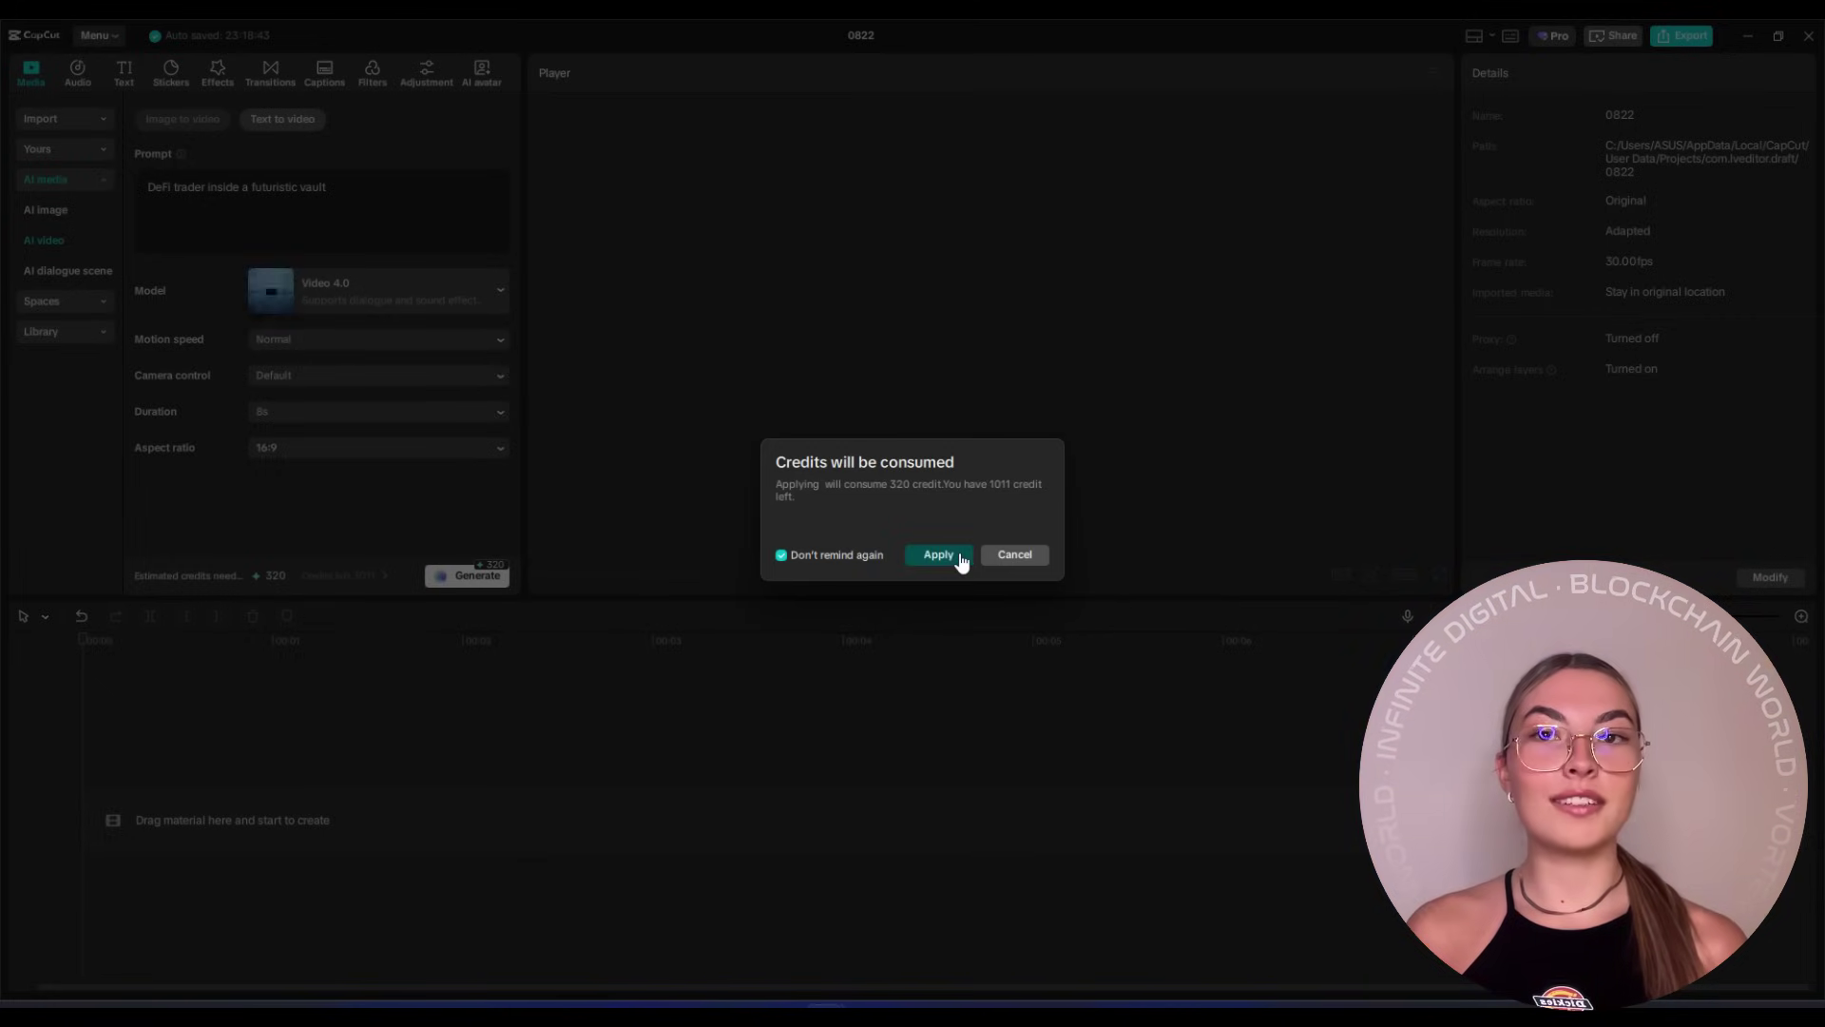
pyautogui.click(958, 558)
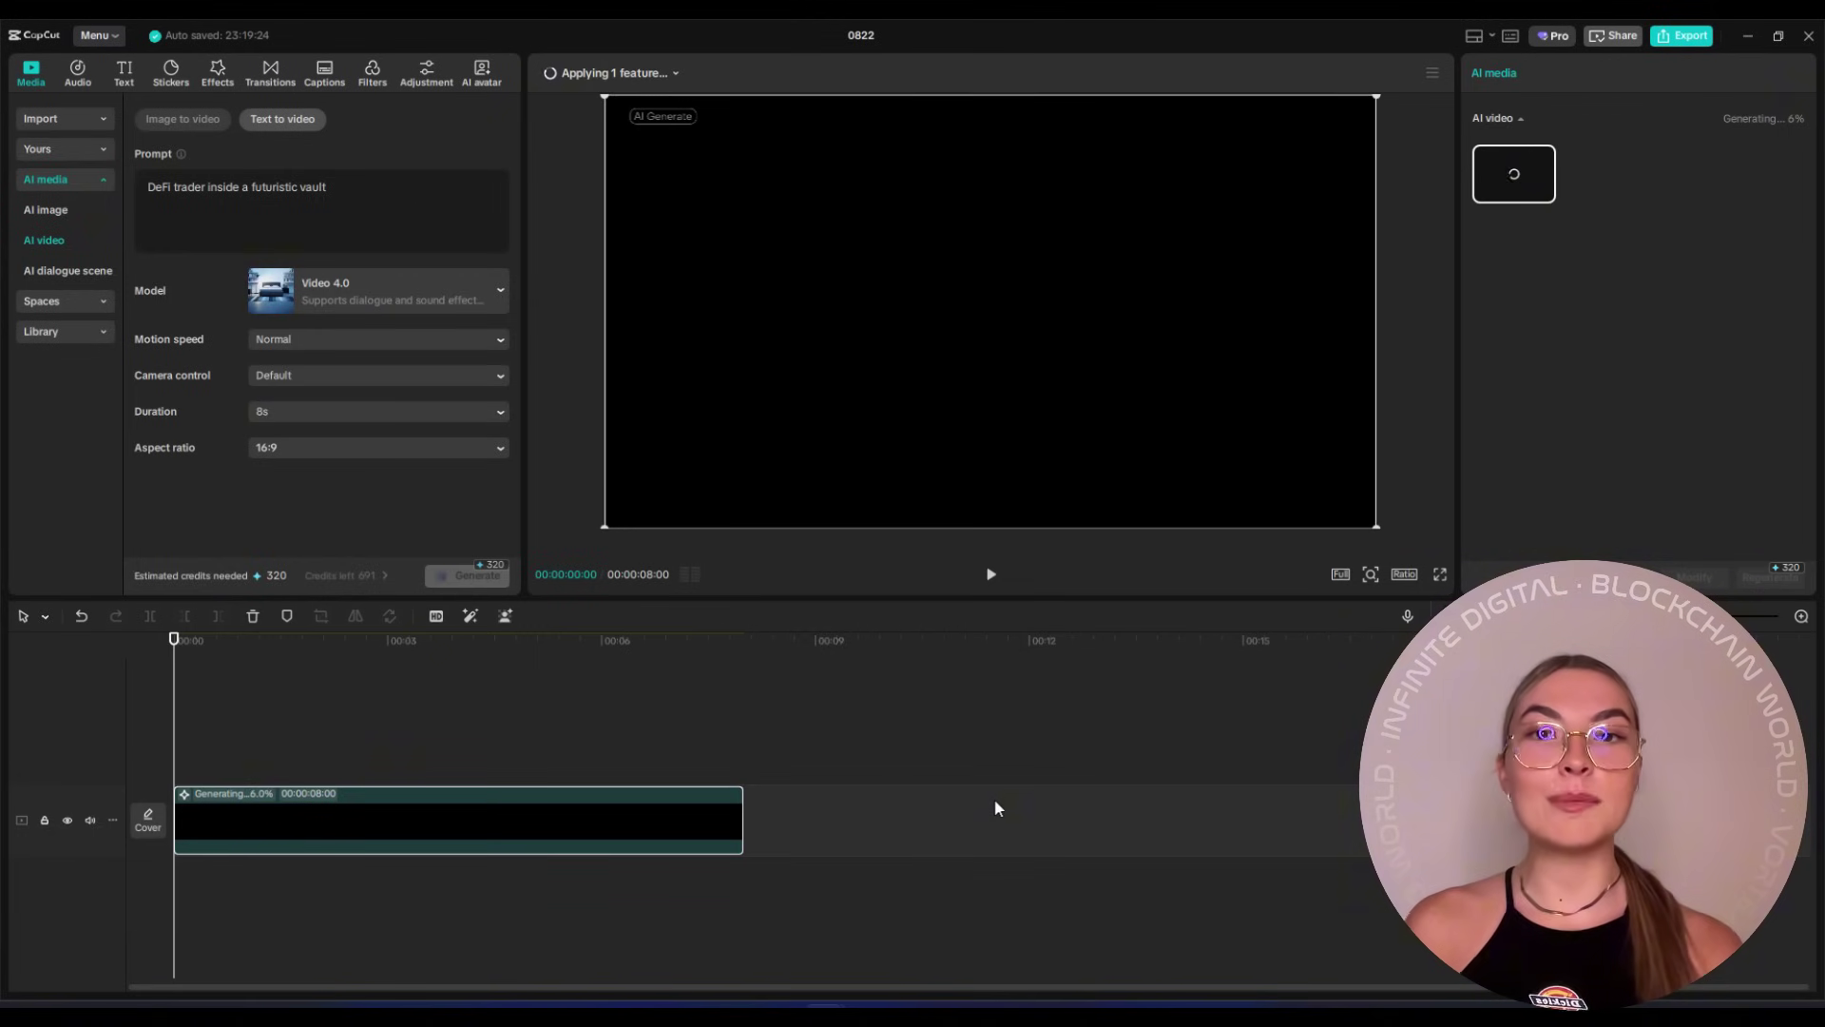
pyautogui.click(260, 719)
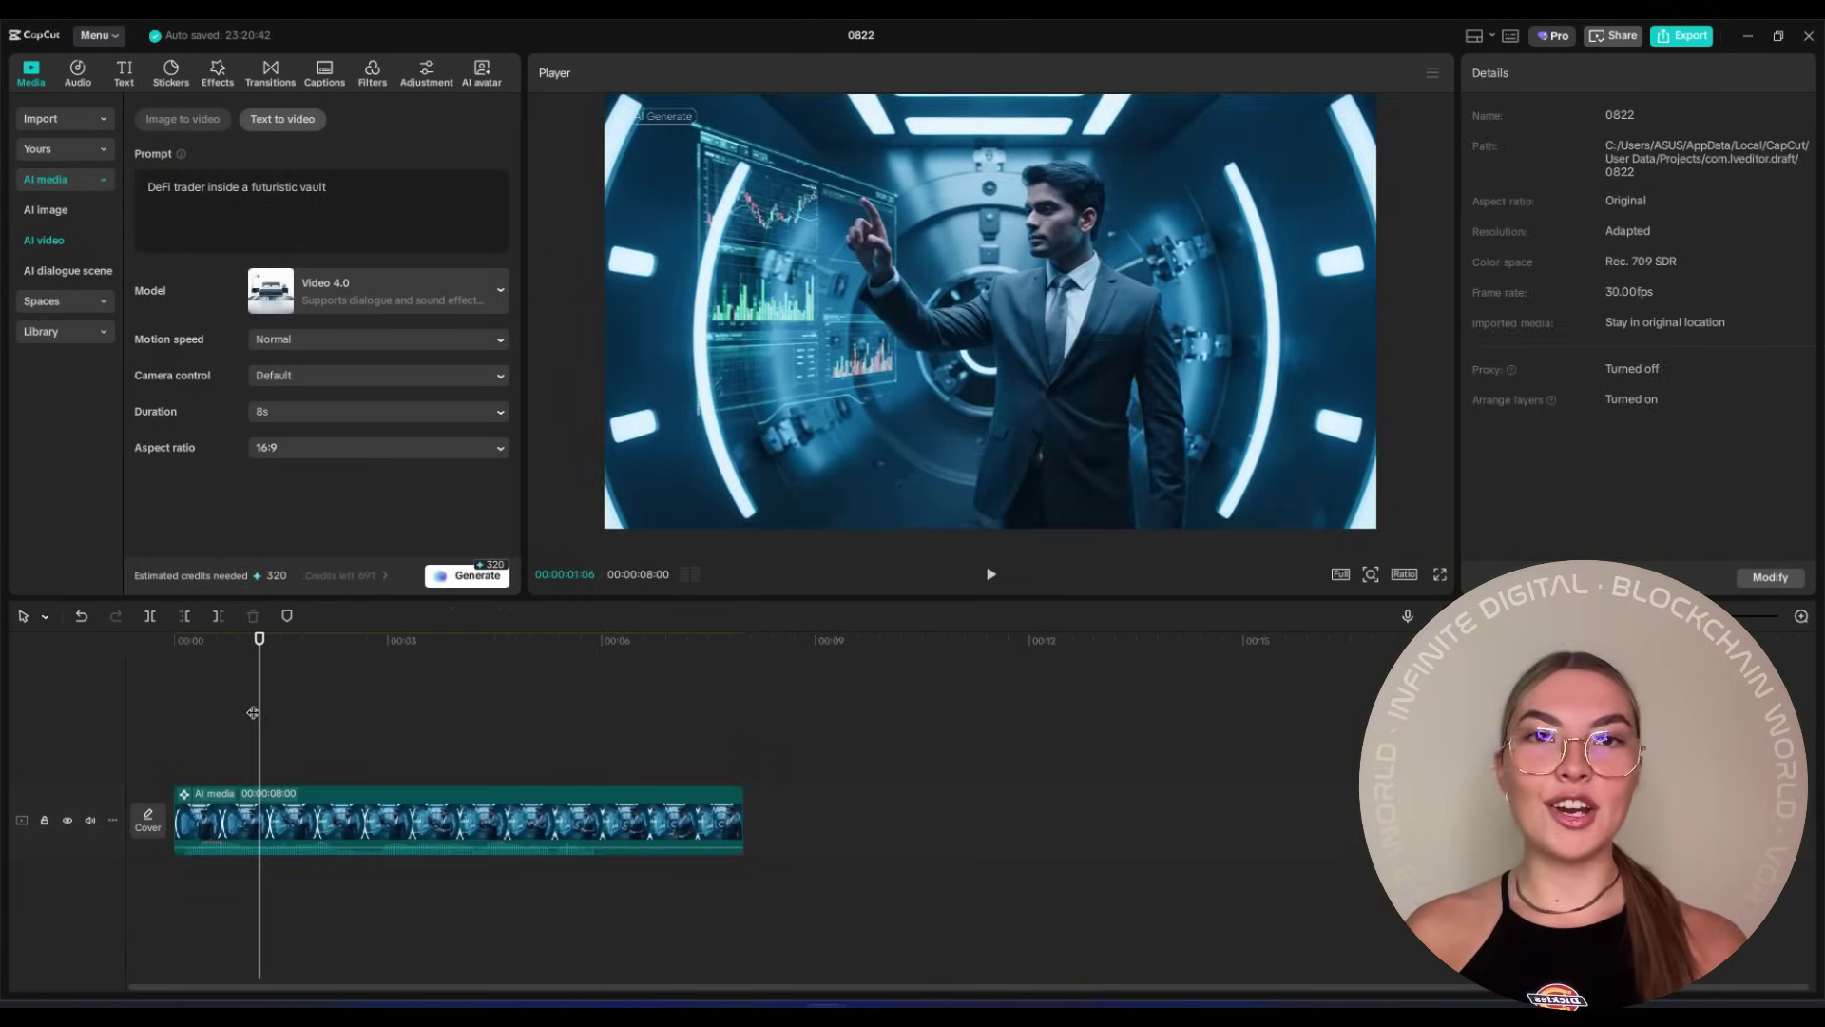
pyautogui.click(1000, 576)
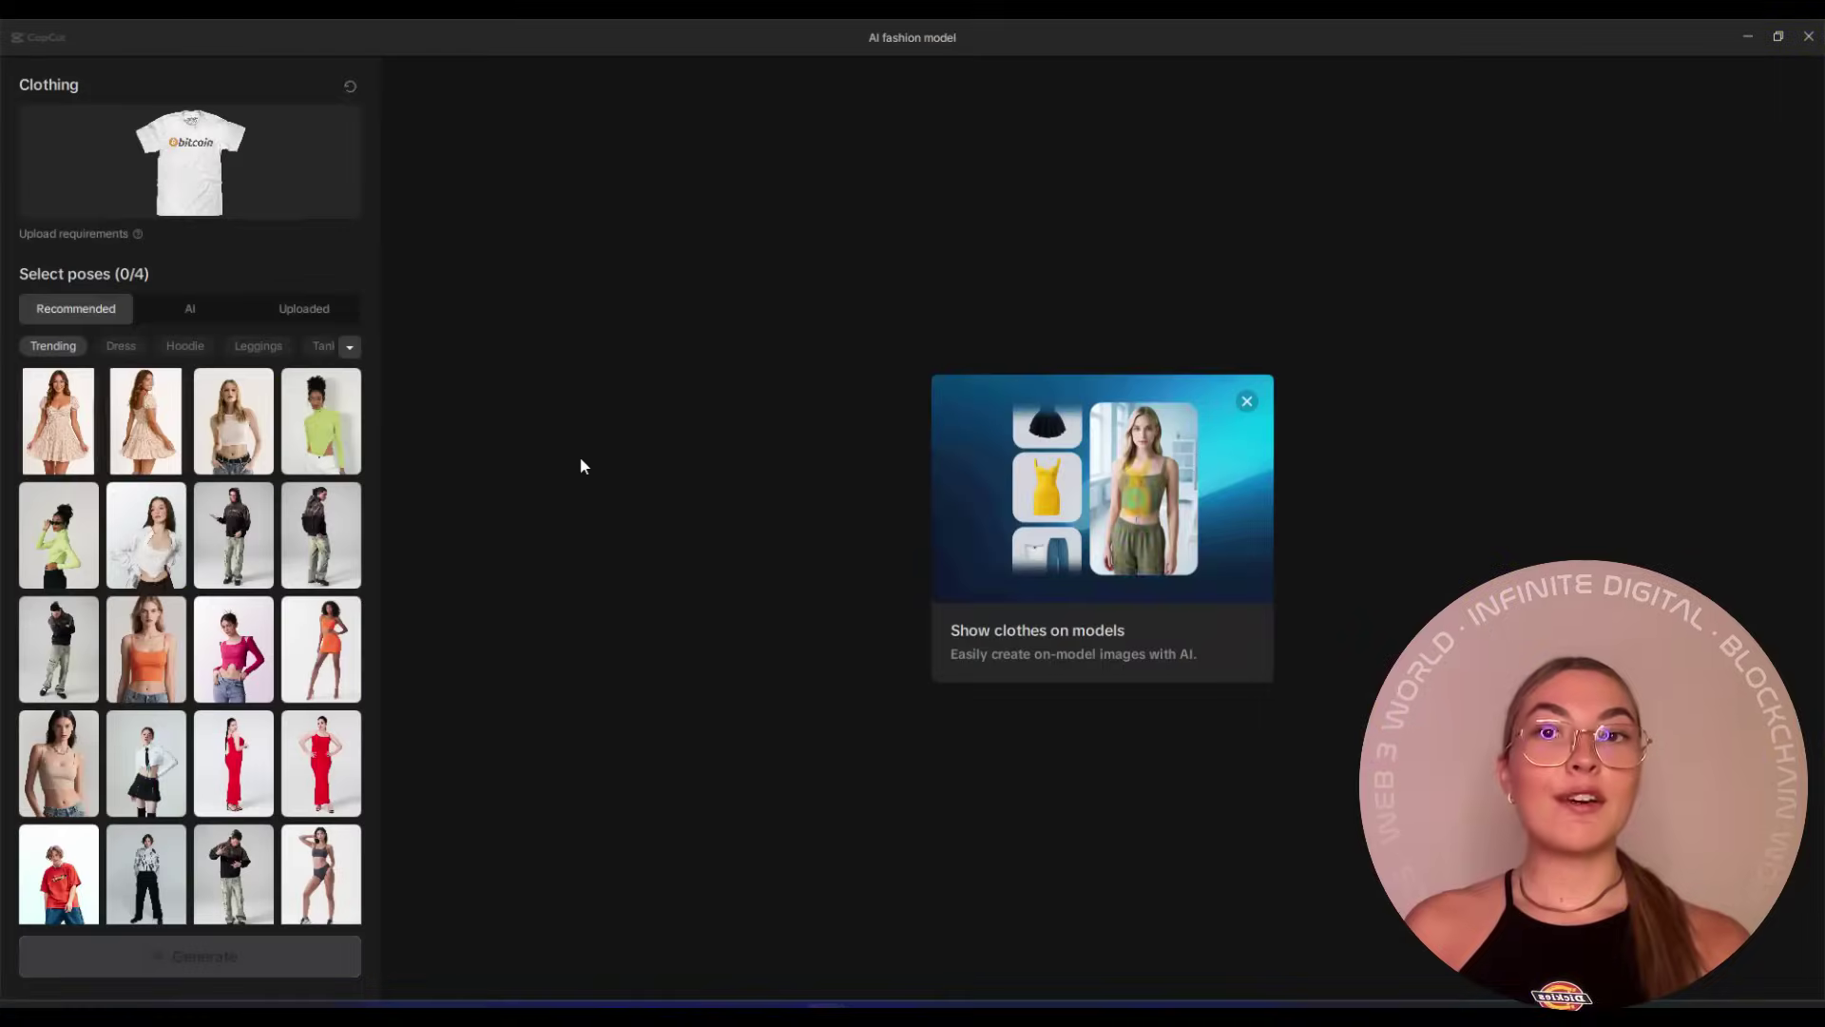
pyautogui.moveTo(233, 421)
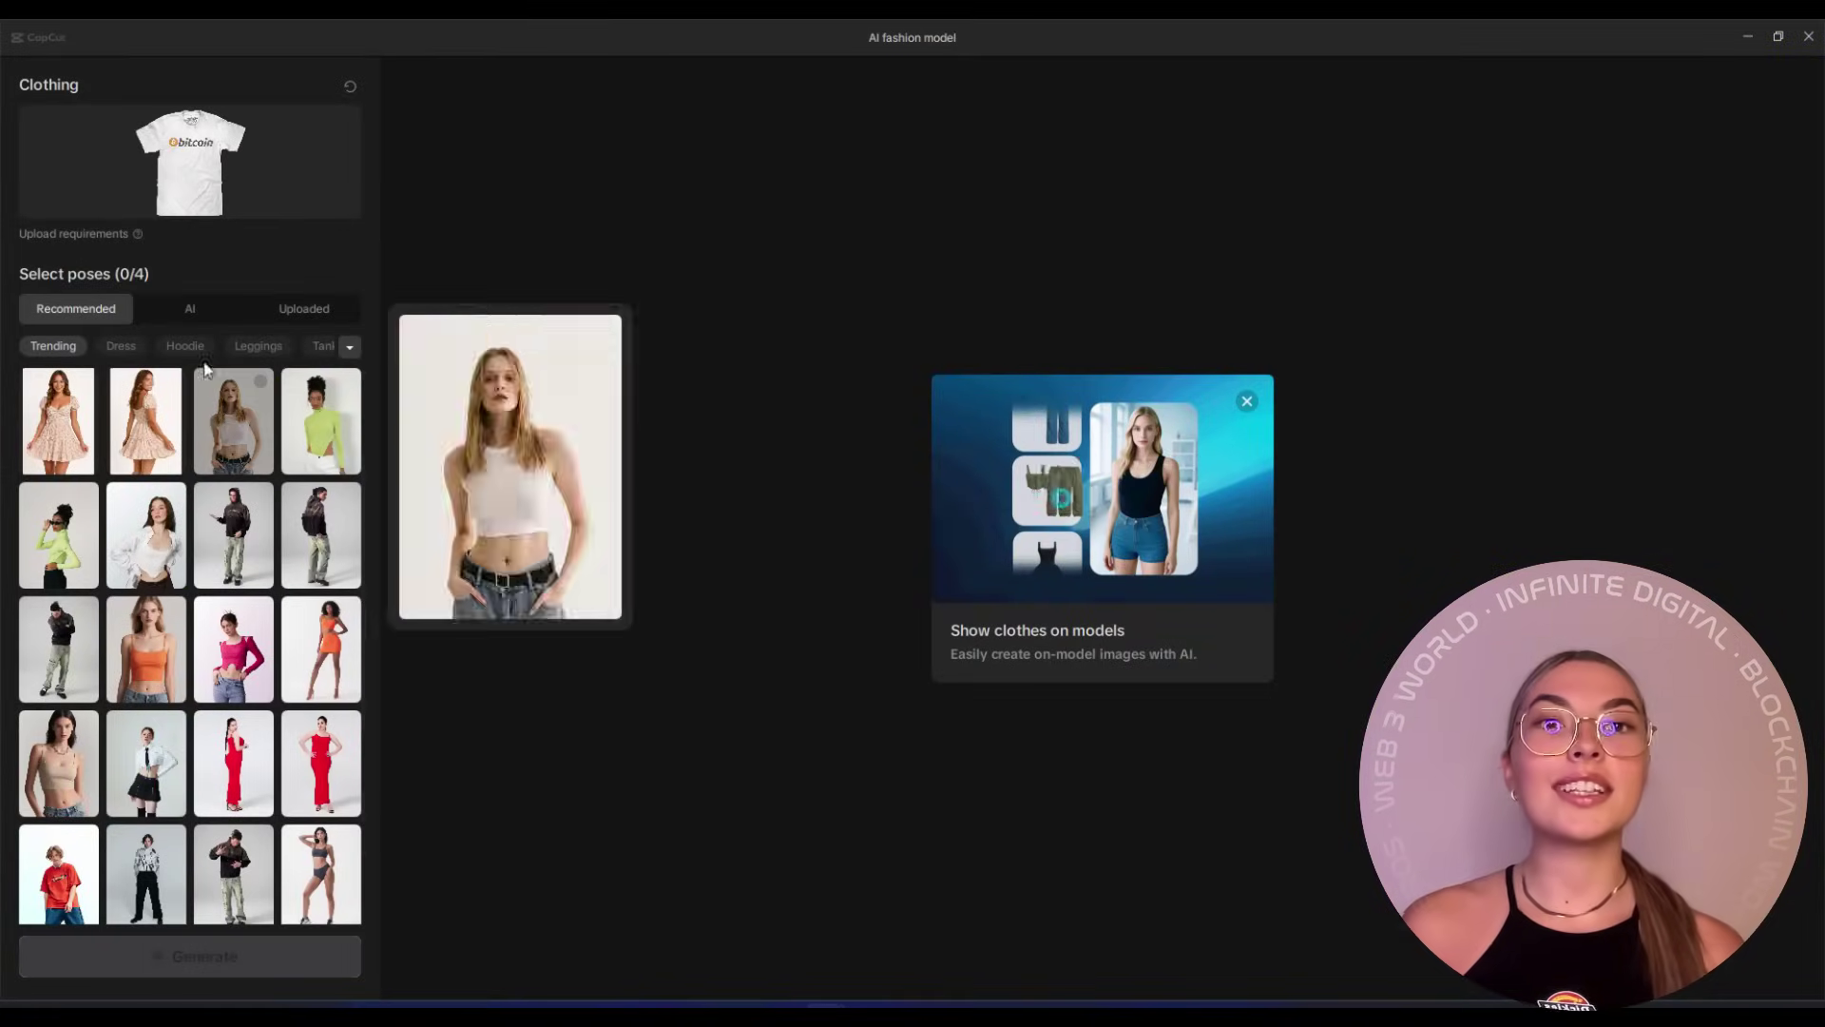
# Generate a dark T-shirt pose fashion image for 8 credits and view it full size
pyautogui.click(350, 347)
pyautogui.click(197, 376)
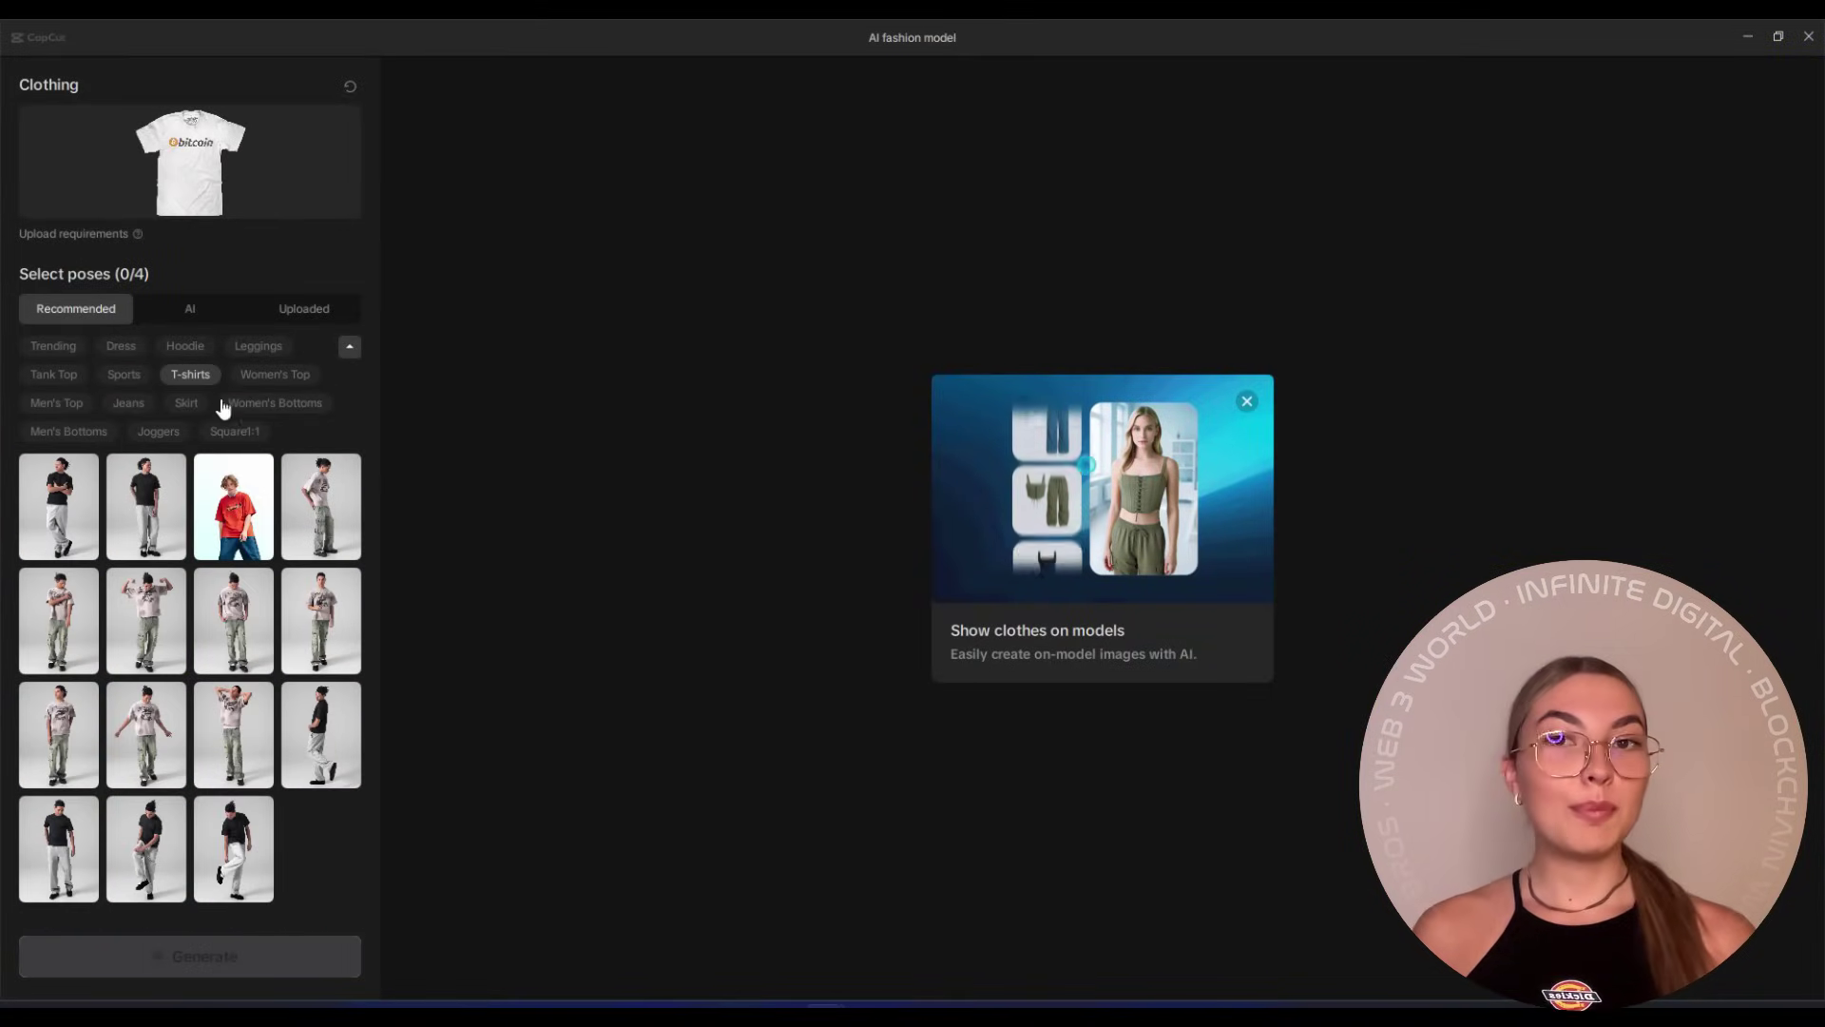
pyautogui.moveTo(59, 849)
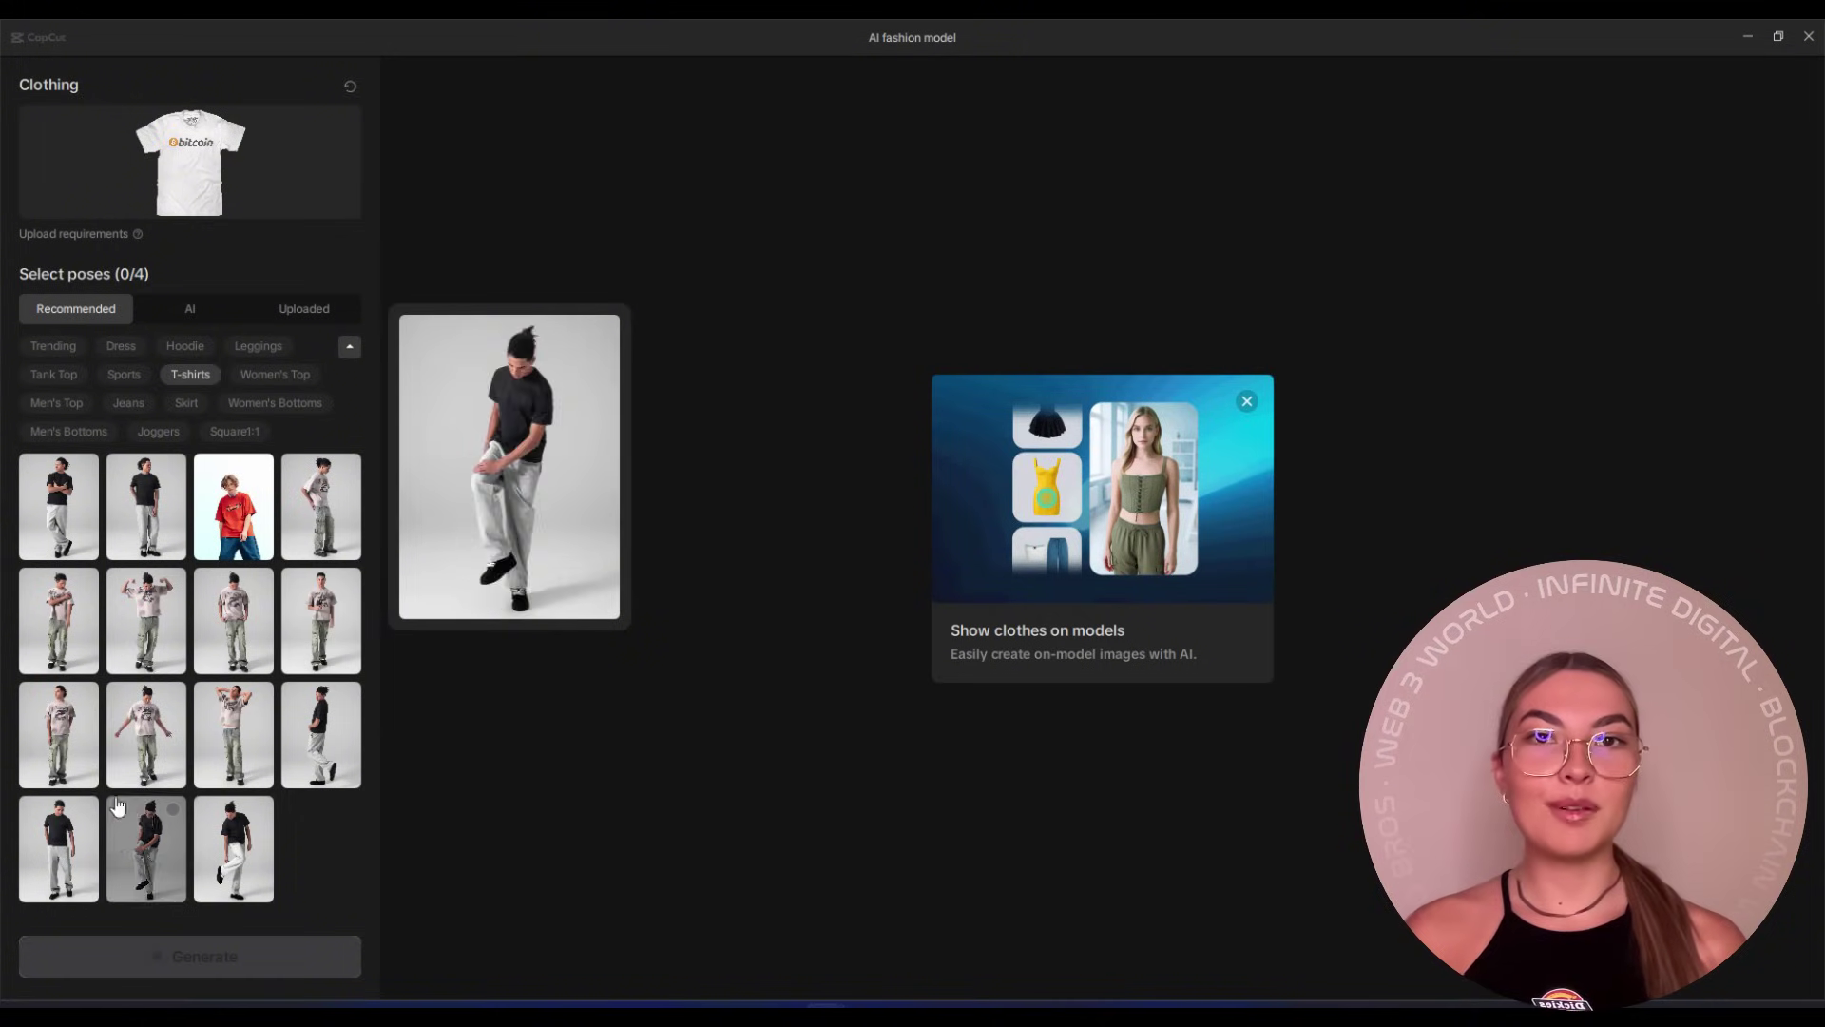
pyautogui.click(144, 522)
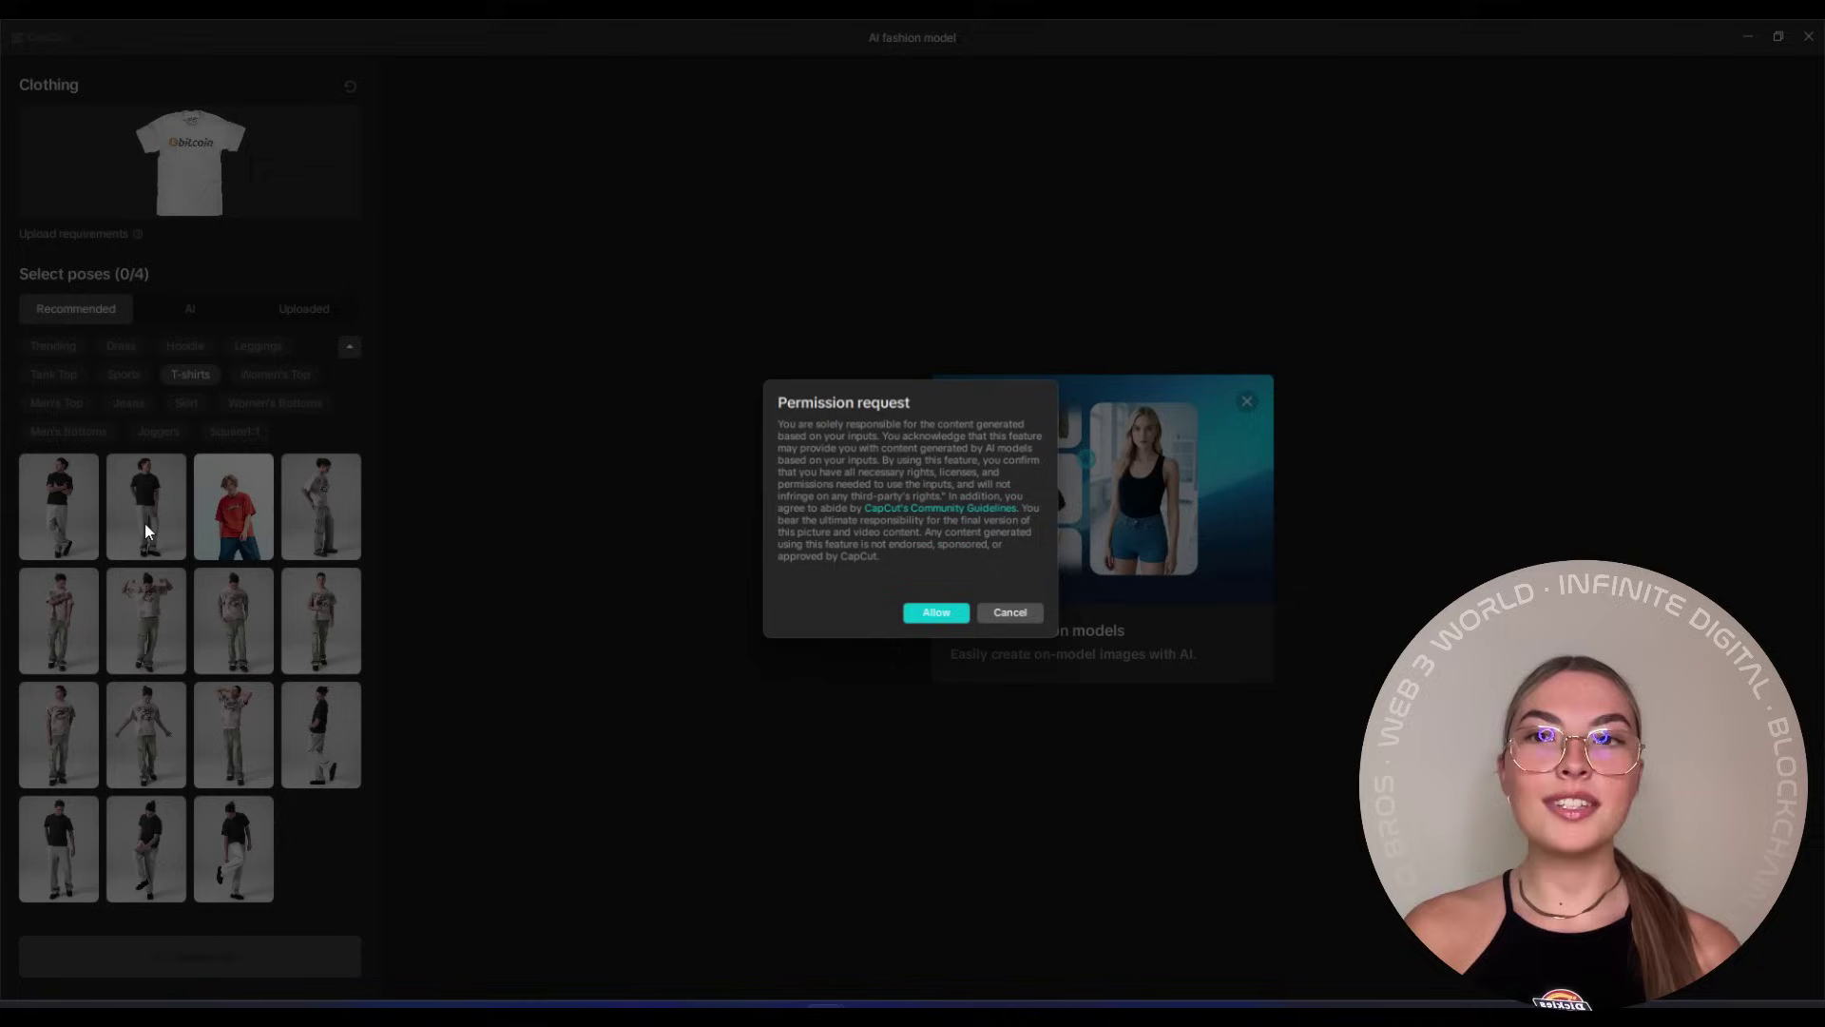
pyautogui.click(937, 614)
pyautogui.scroll(-1, 278, 884)
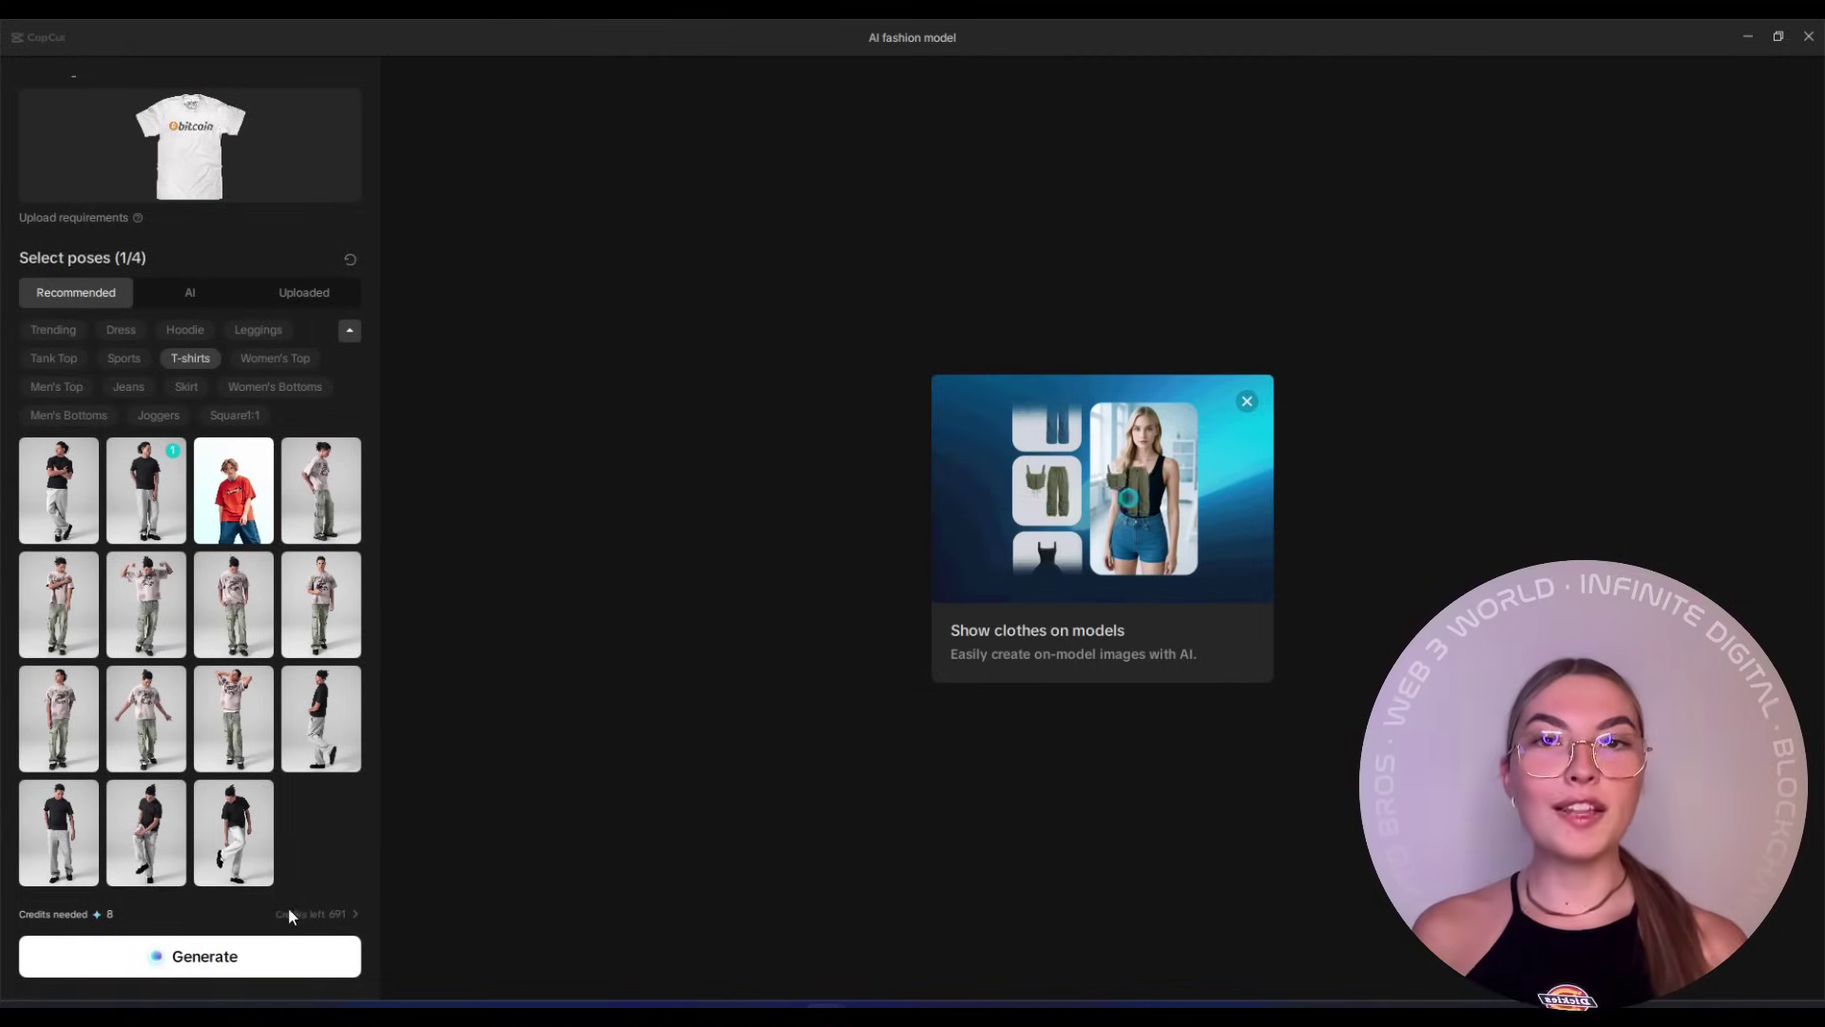
pyautogui.click(284, 955)
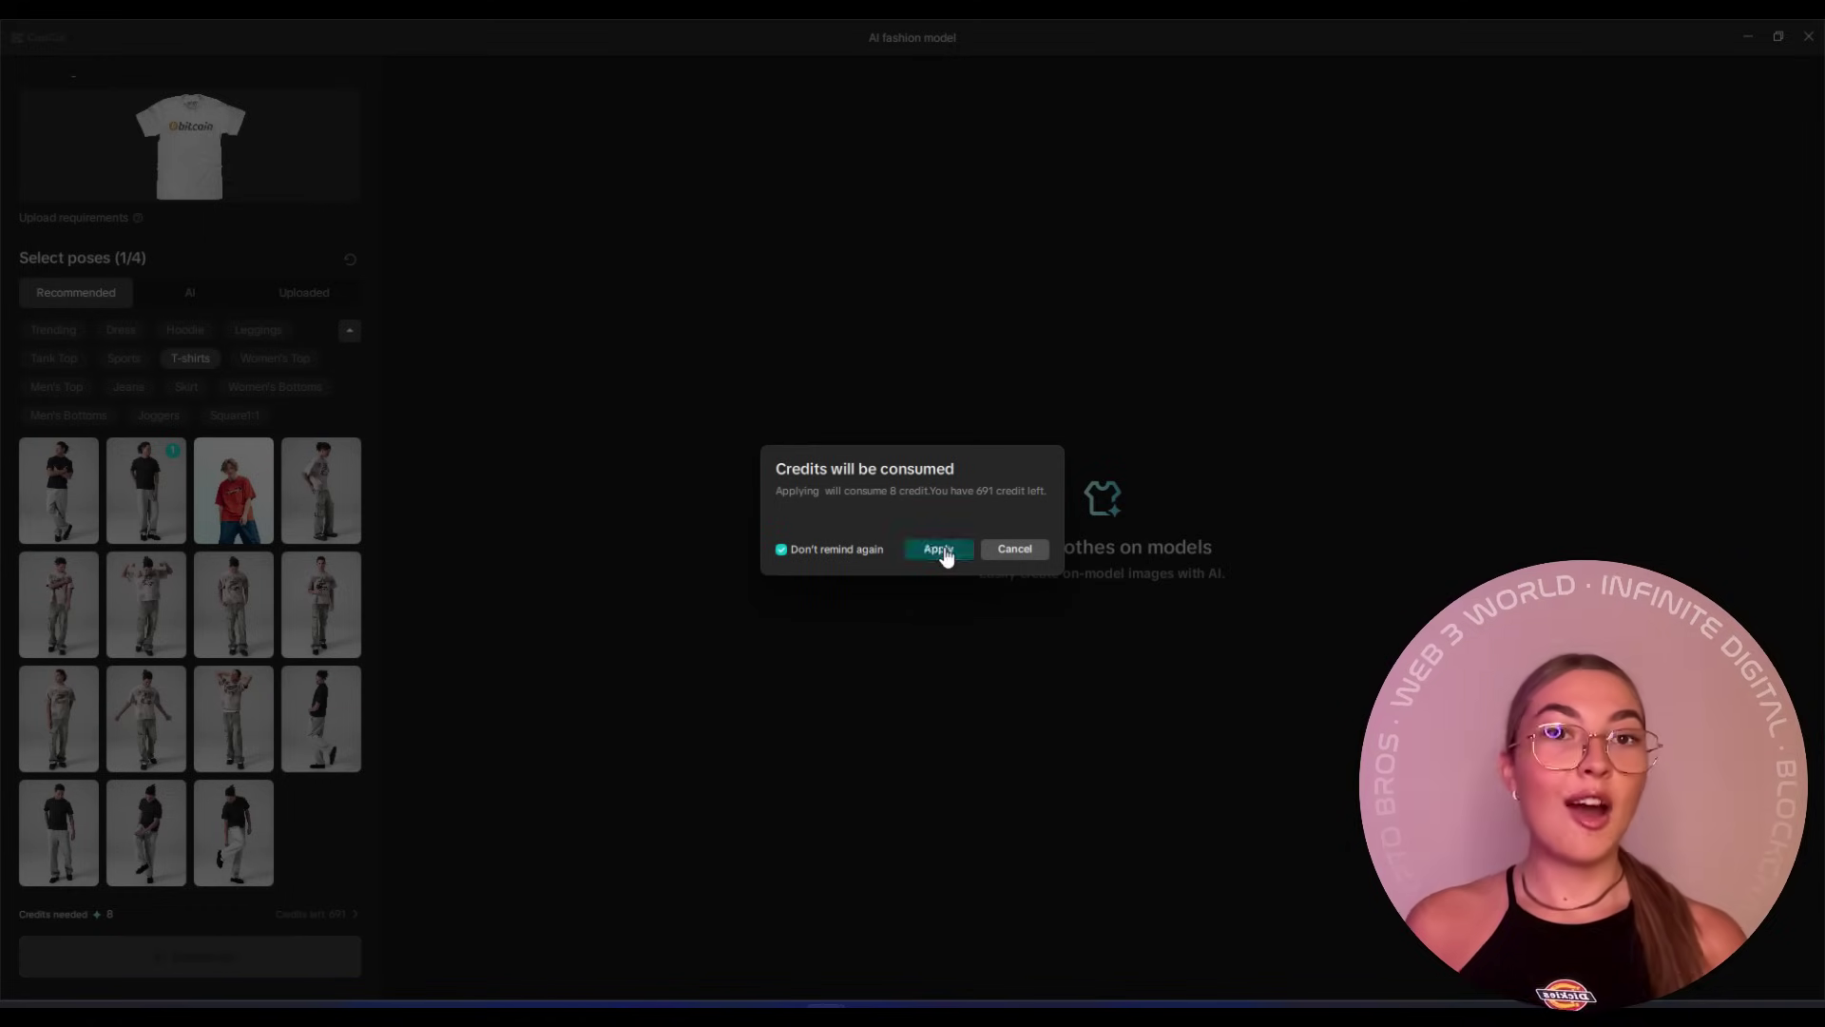
pyautogui.click(940, 550)
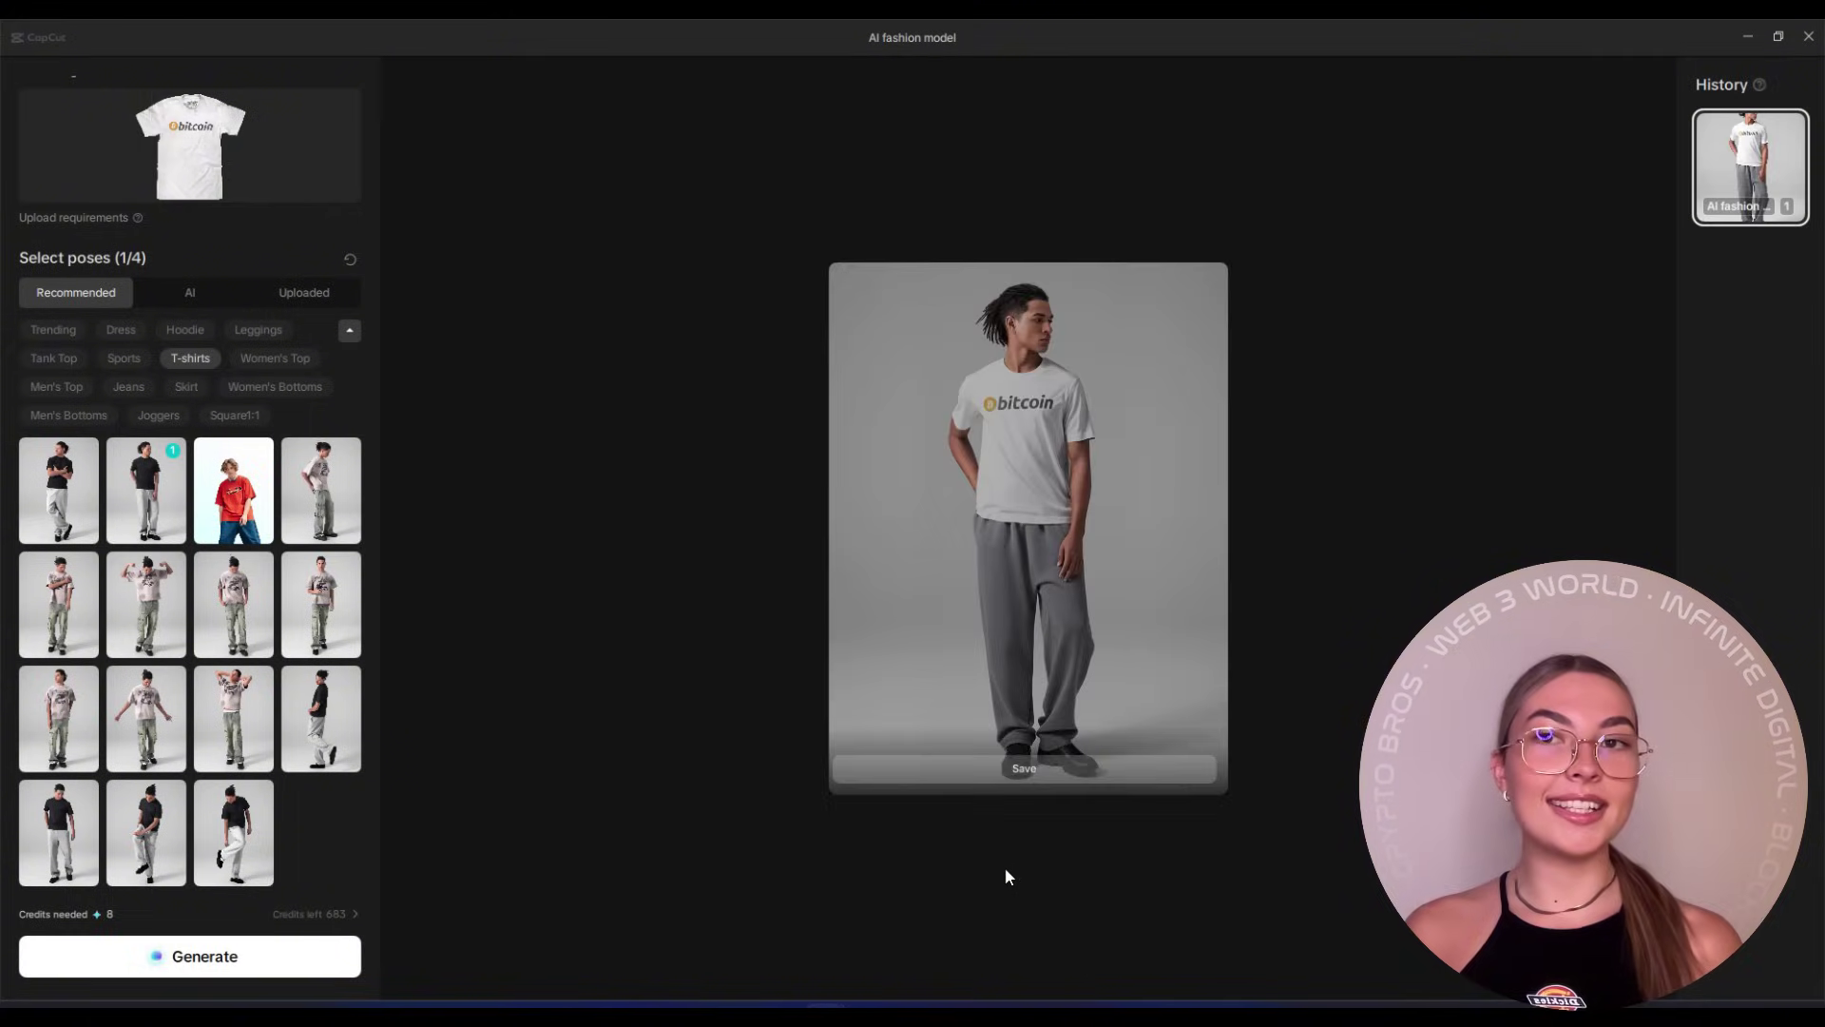
pyautogui.click(1037, 642)
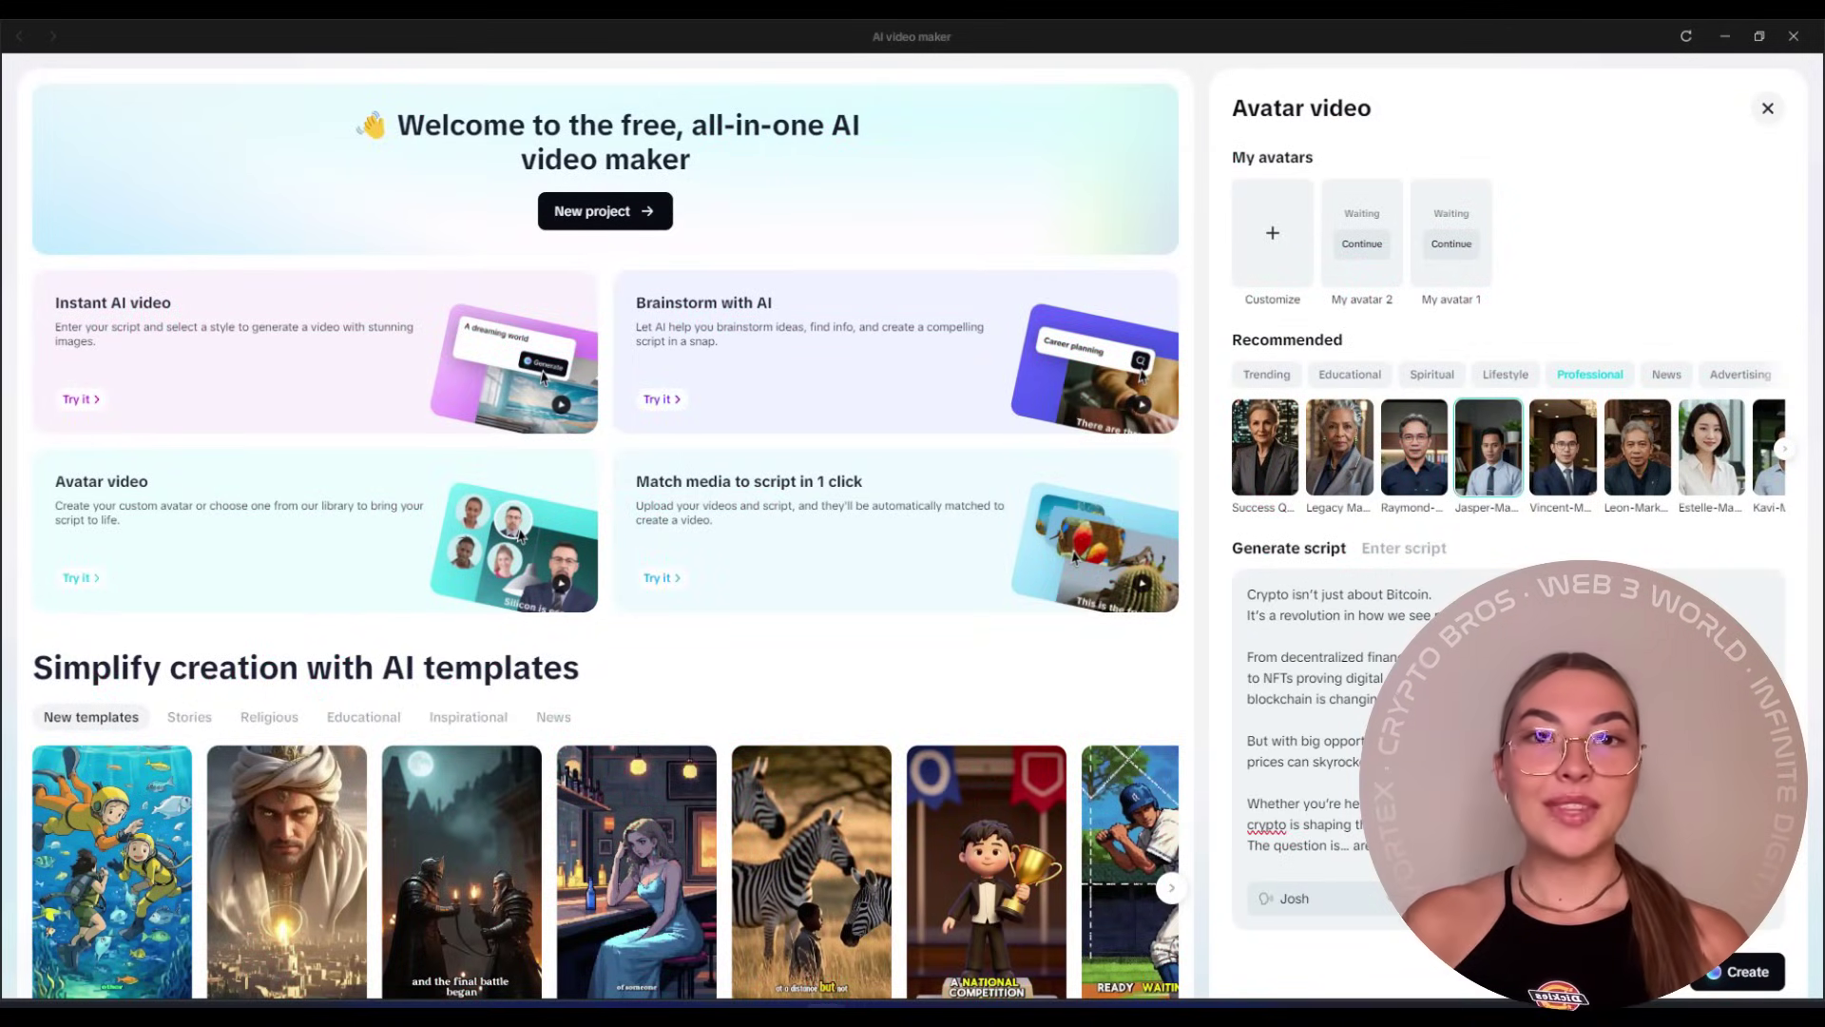
# Create the avatar video from the crypto script and dismiss the script tips popup
pyautogui.click(1738, 971)
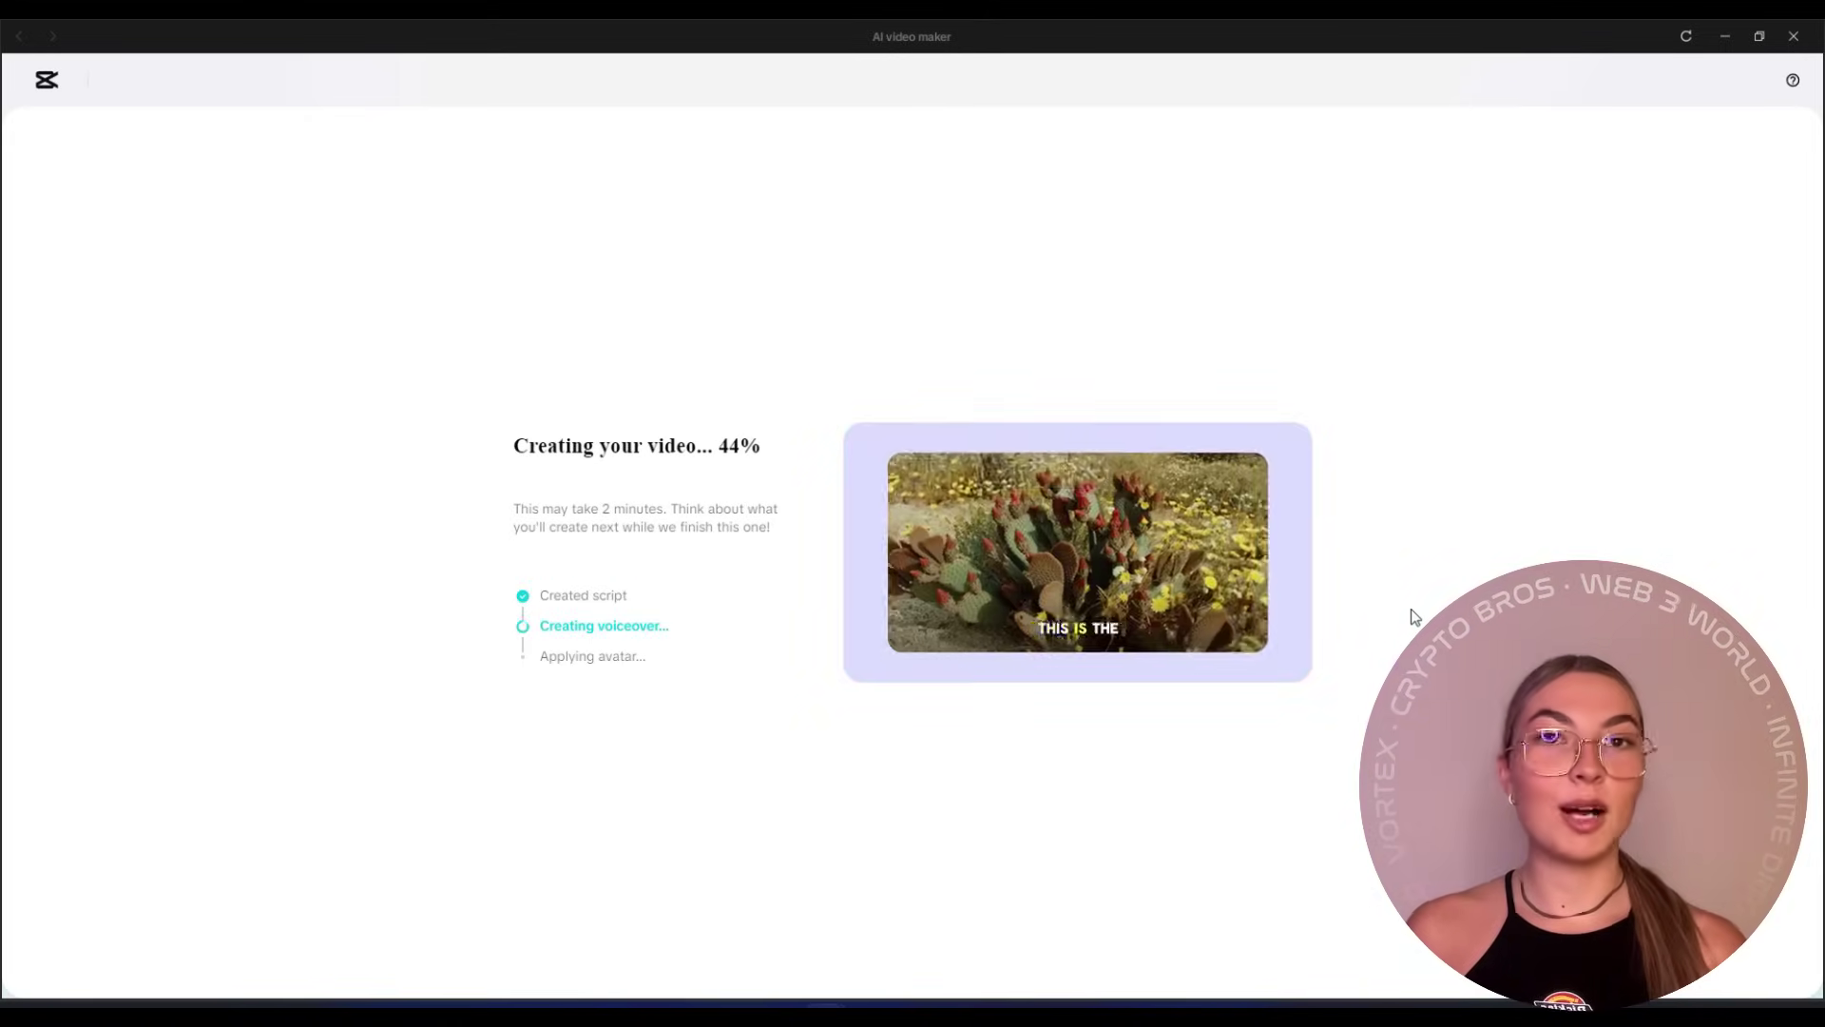
pyautogui.press('Escape')
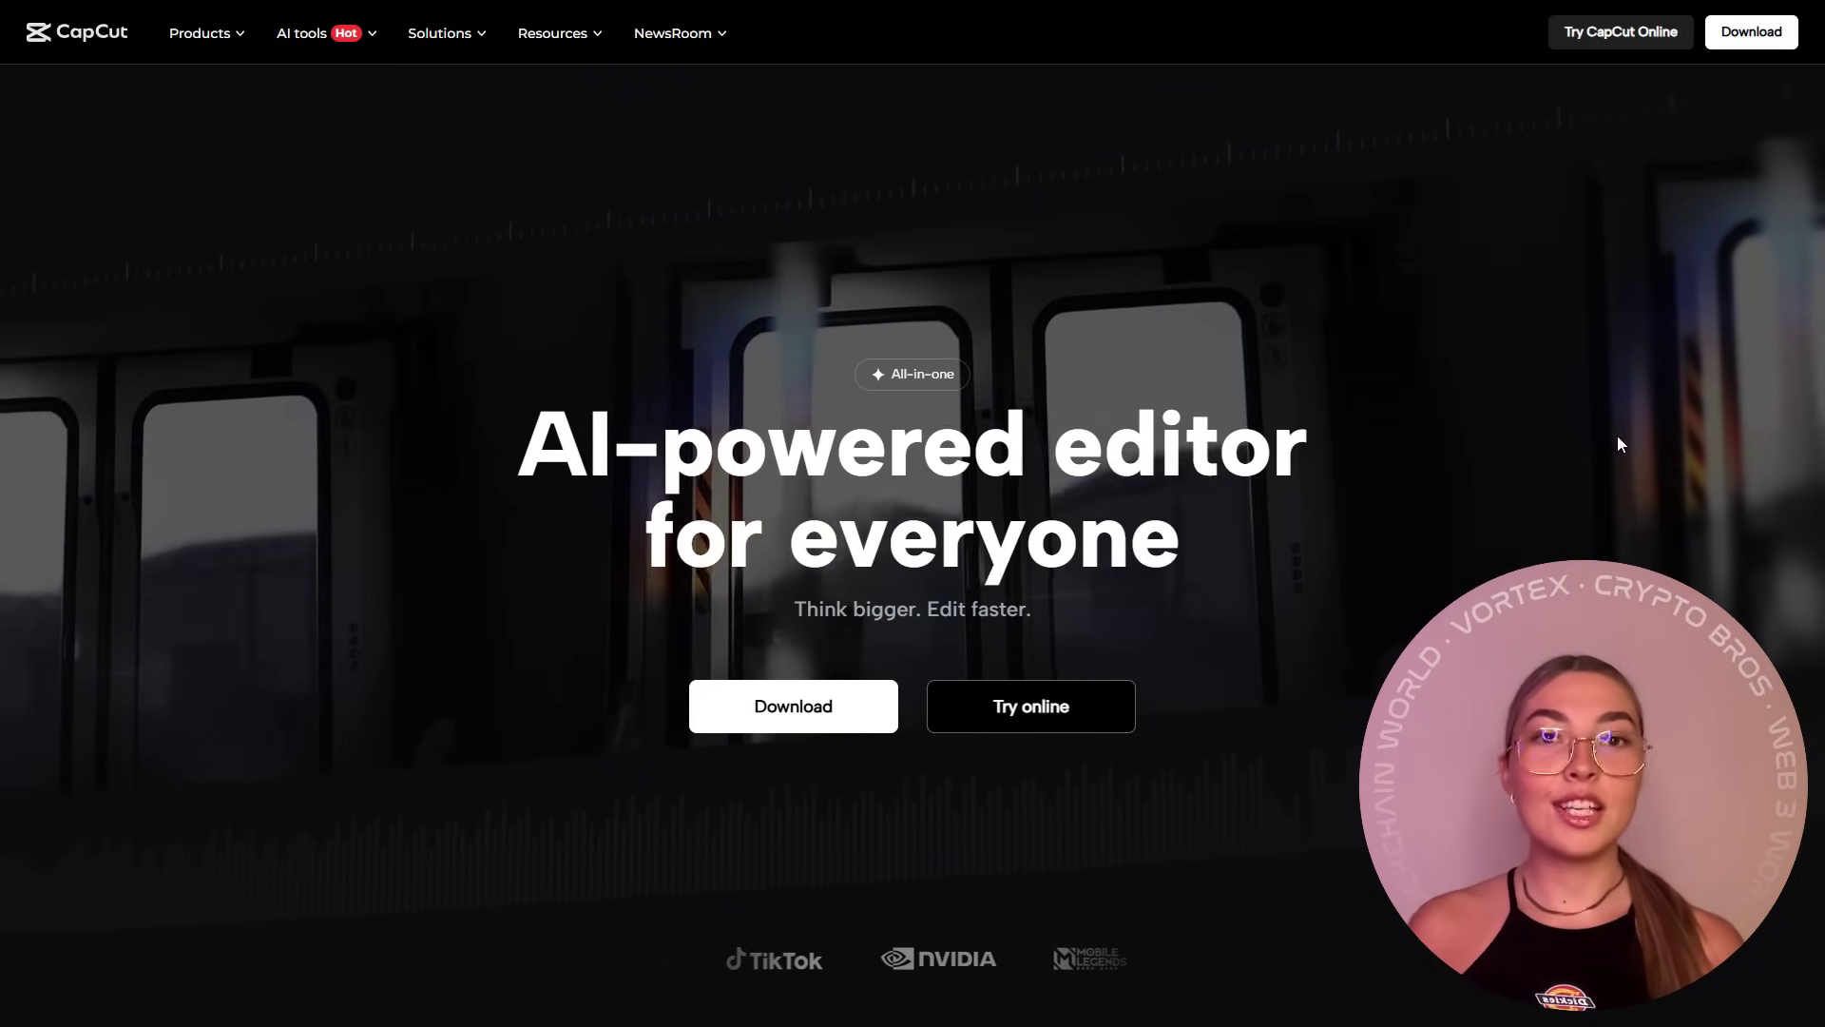
pyautogui.scroll(-3, 1608, 436)
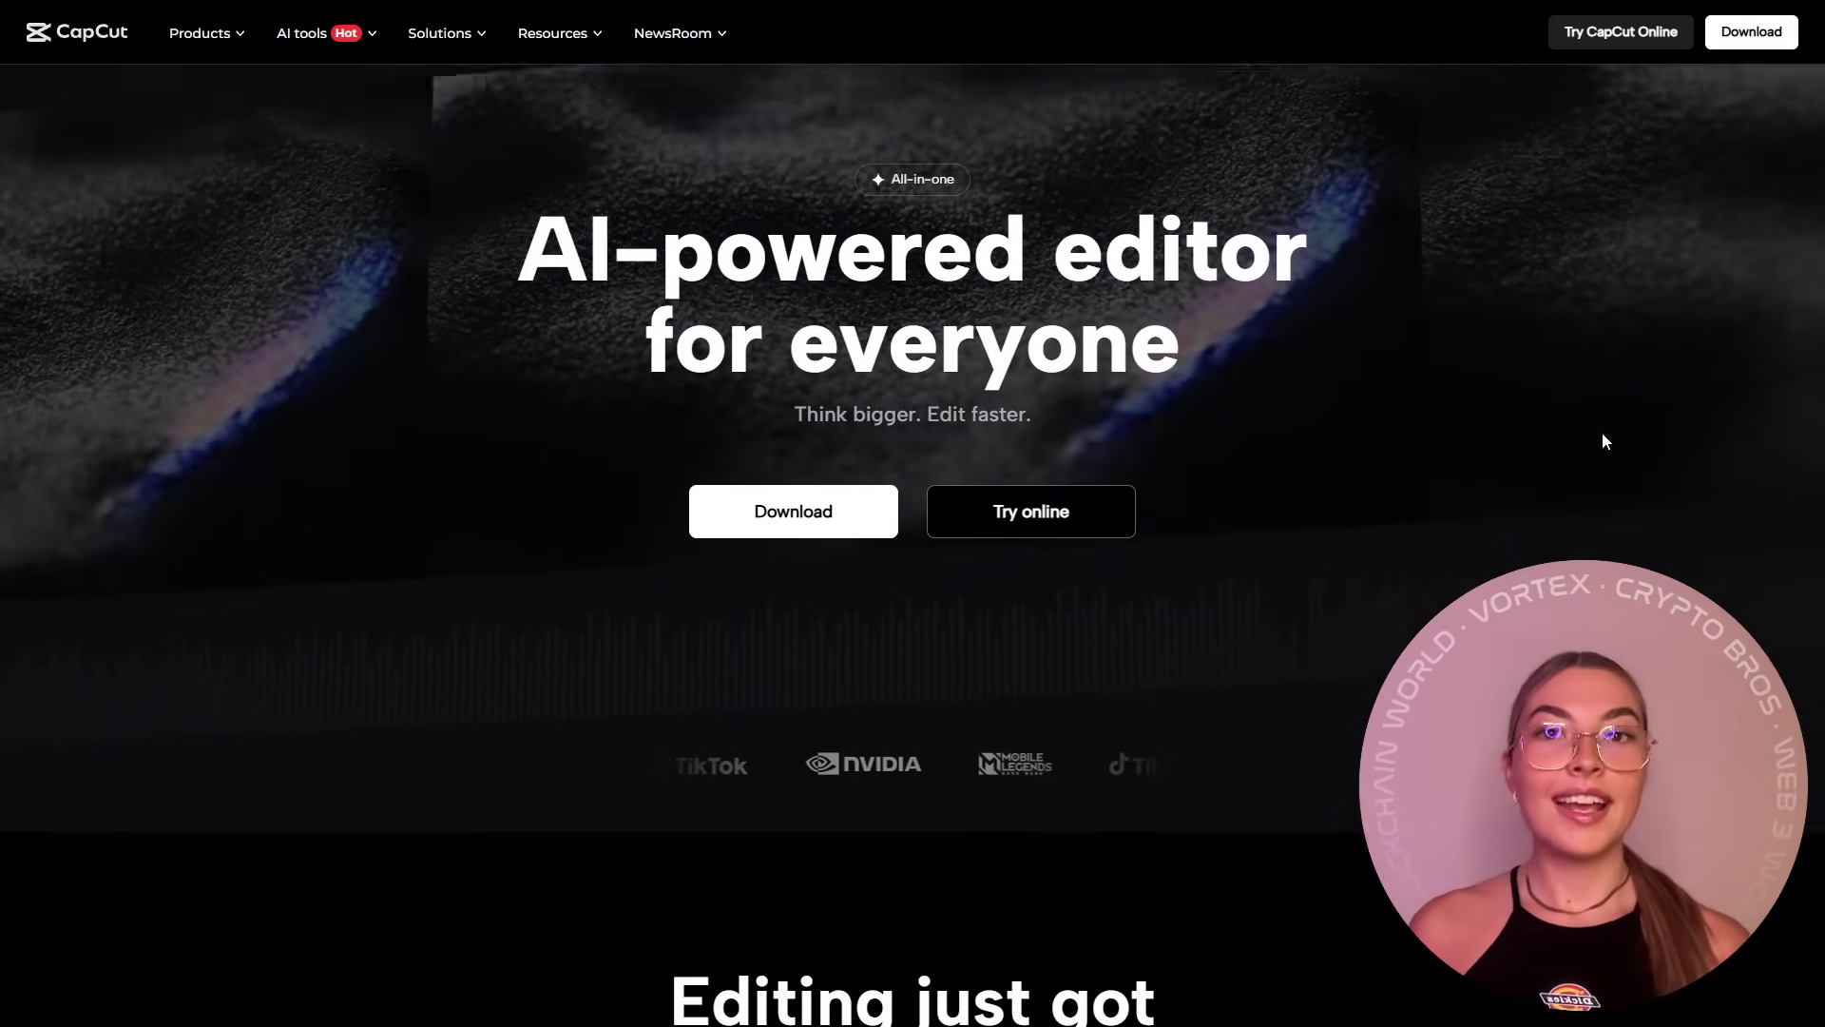
pyautogui.scroll(-1, 1602, 440)
pyautogui.scroll(-2, 1600, 440)
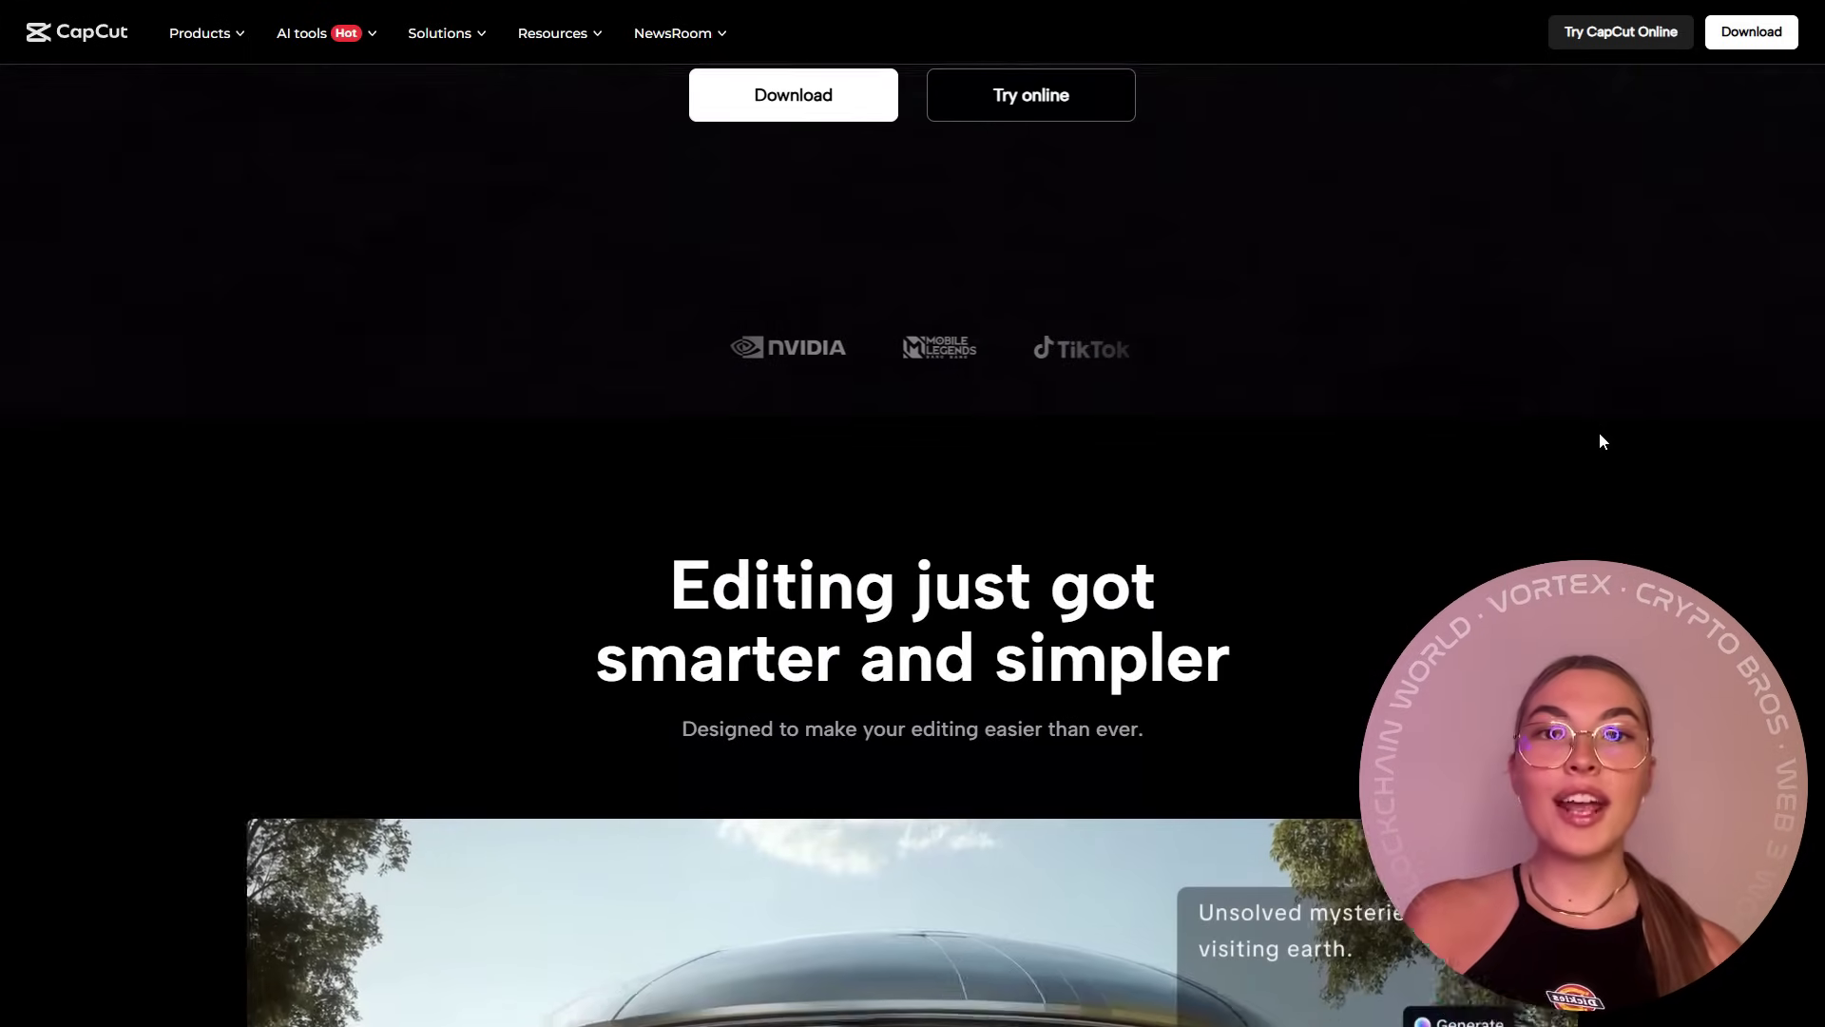
pyautogui.scroll(-1, 1598, 433)
pyautogui.scroll(-1, 1600, 433)
pyautogui.scroll(-1, 1626, 420)
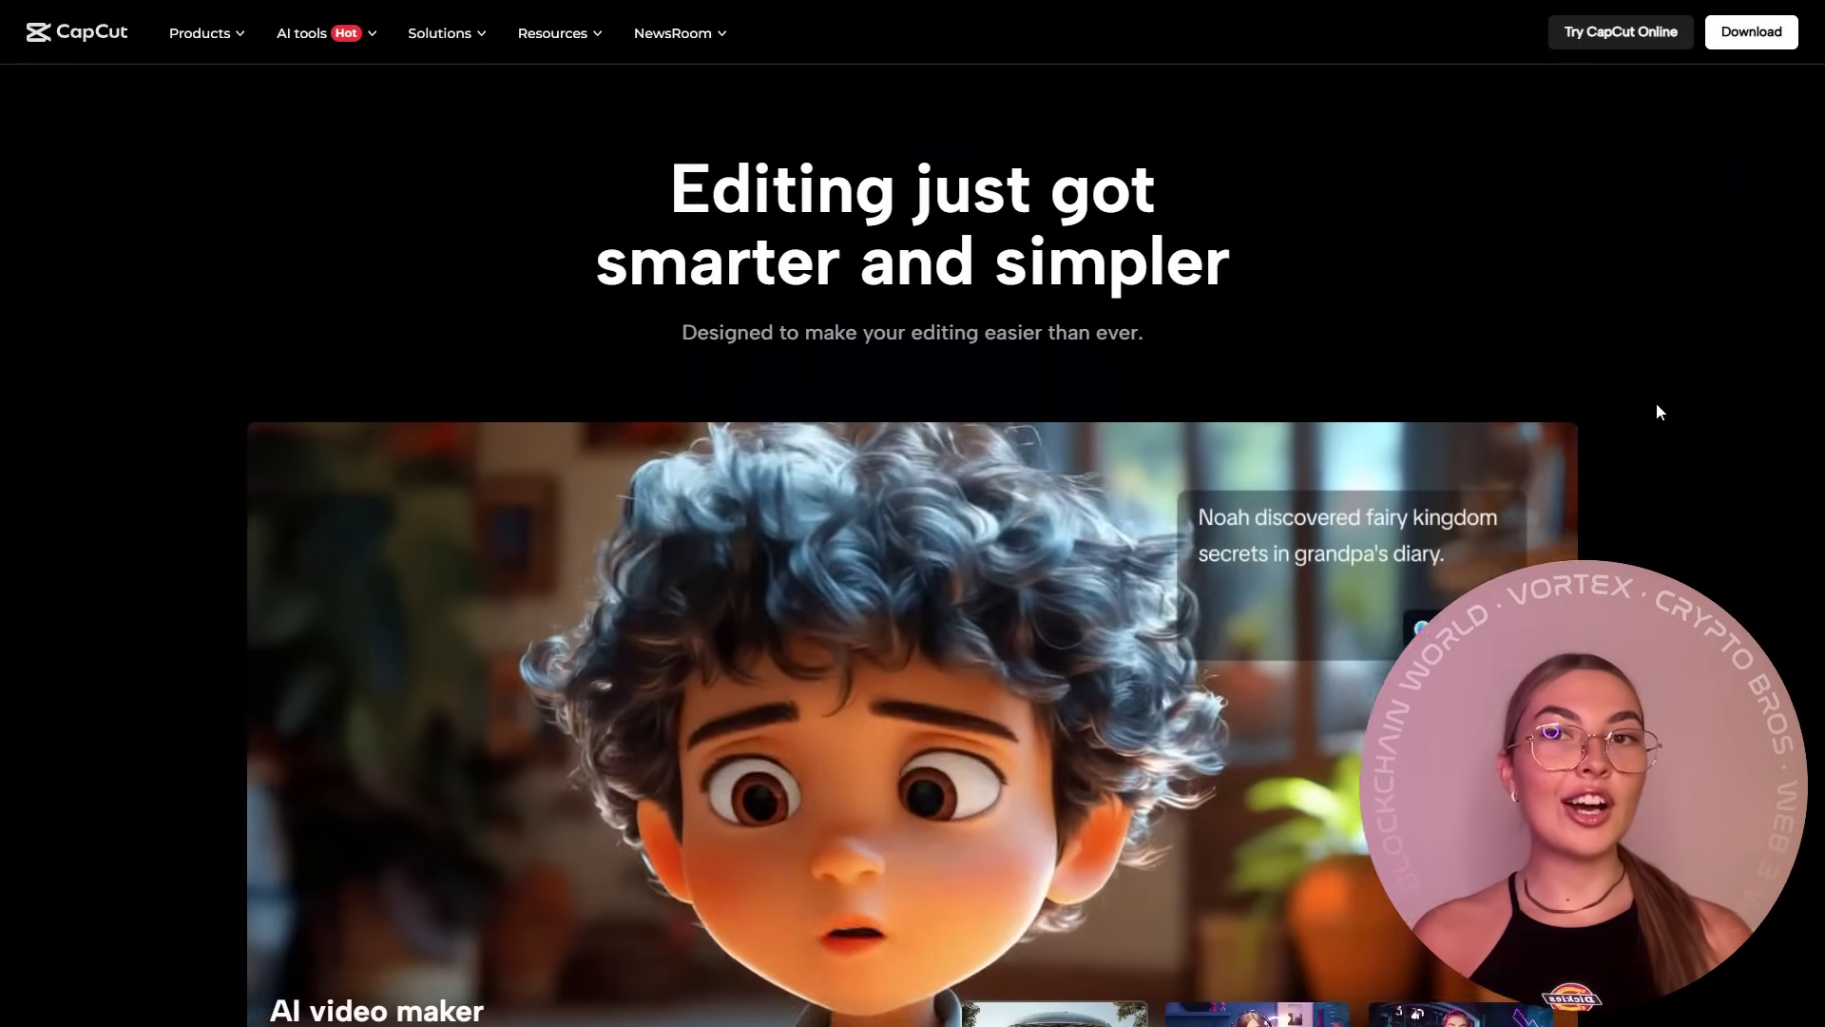
pyautogui.scroll(-1, 1655, 403)
pyautogui.scroll(-1, 1656, 412)
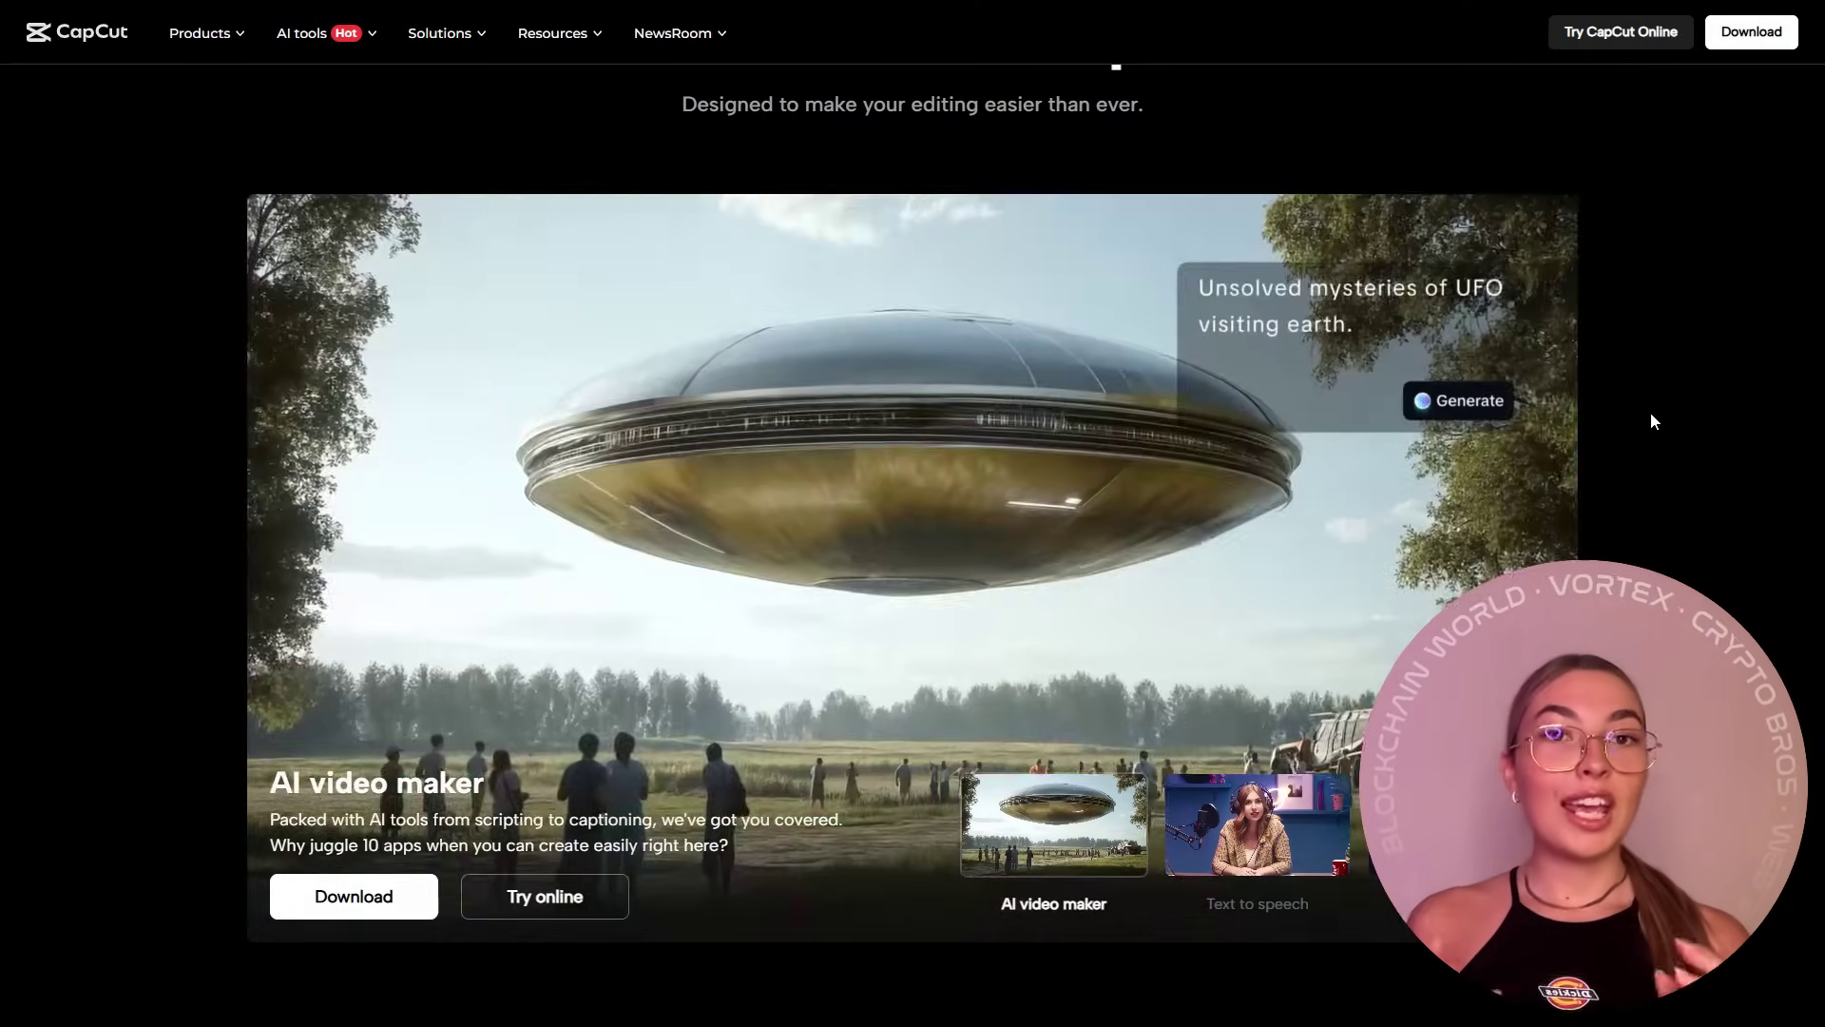
# Switch the homepage showcase demo to the Text to speech feature
pyautogui.click(1246, 824)
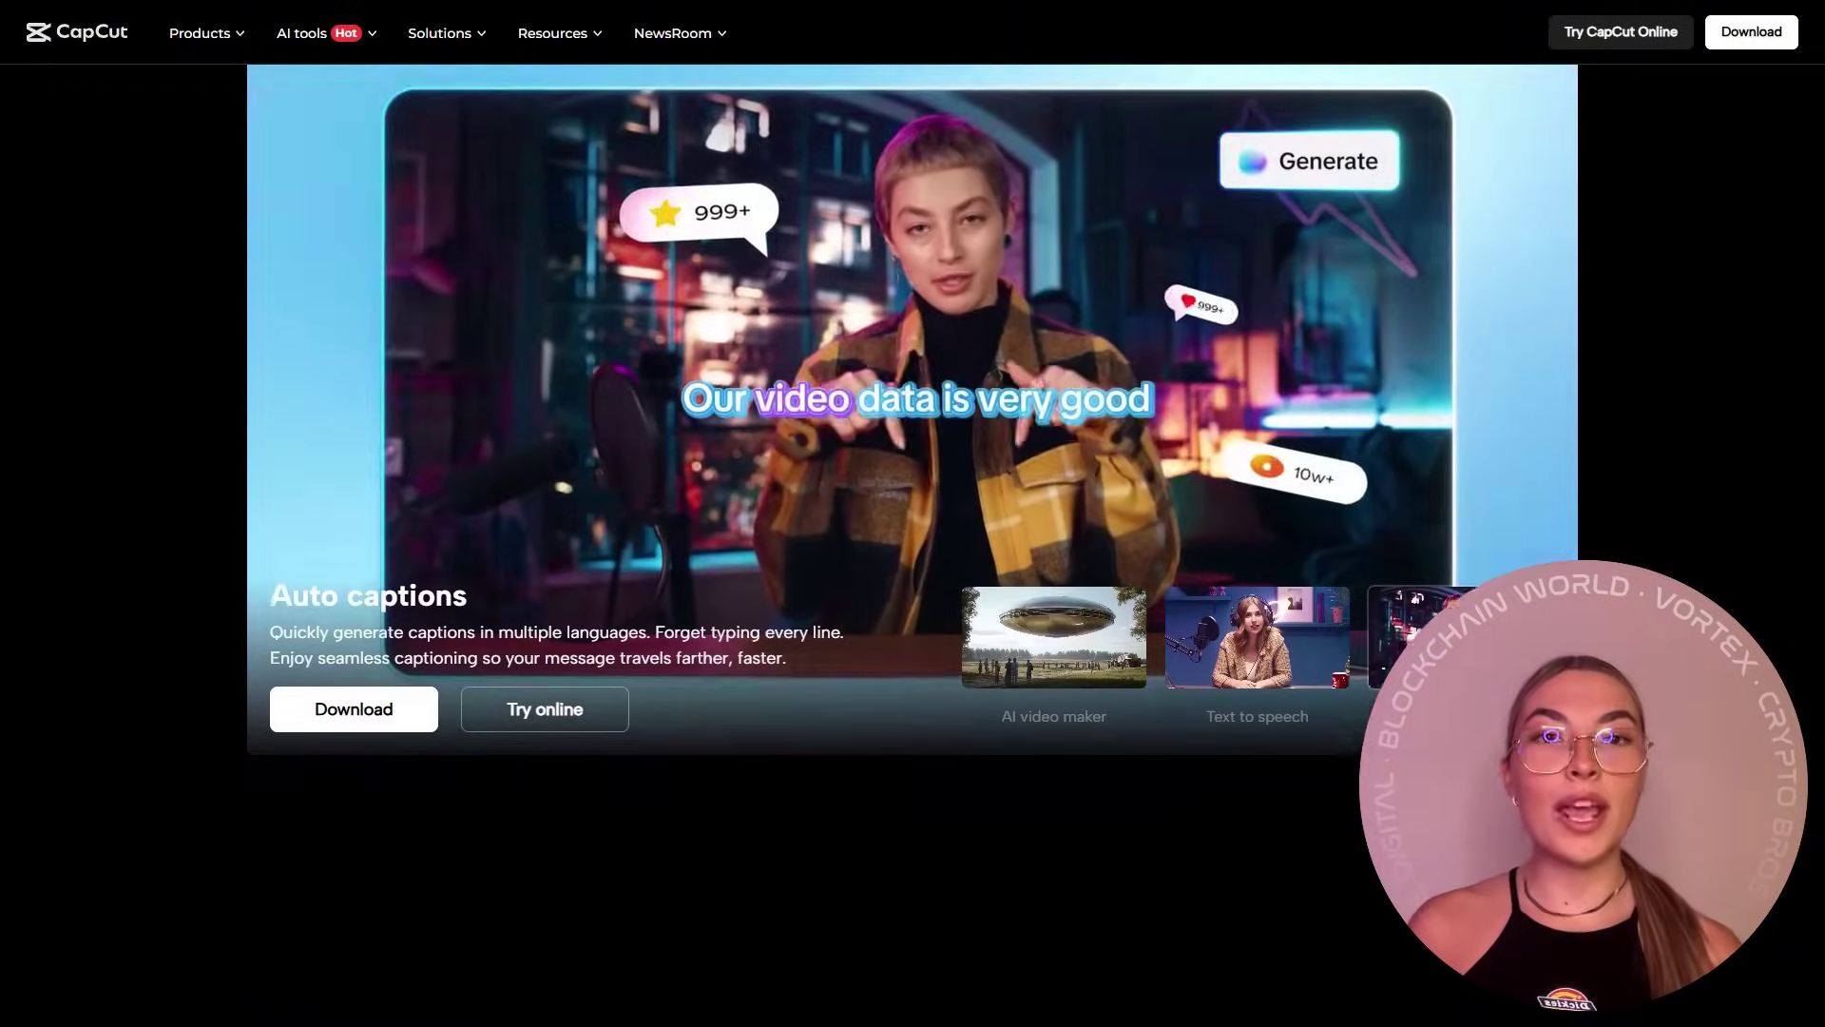
pyautogui.scroll(-2, 1346, 763)
pyautogui.scroll(-1, 1347, 767)
pyautogui.scroll(-1, 1345, 755)
pyautogui.scroll(-1, 1344, 742)
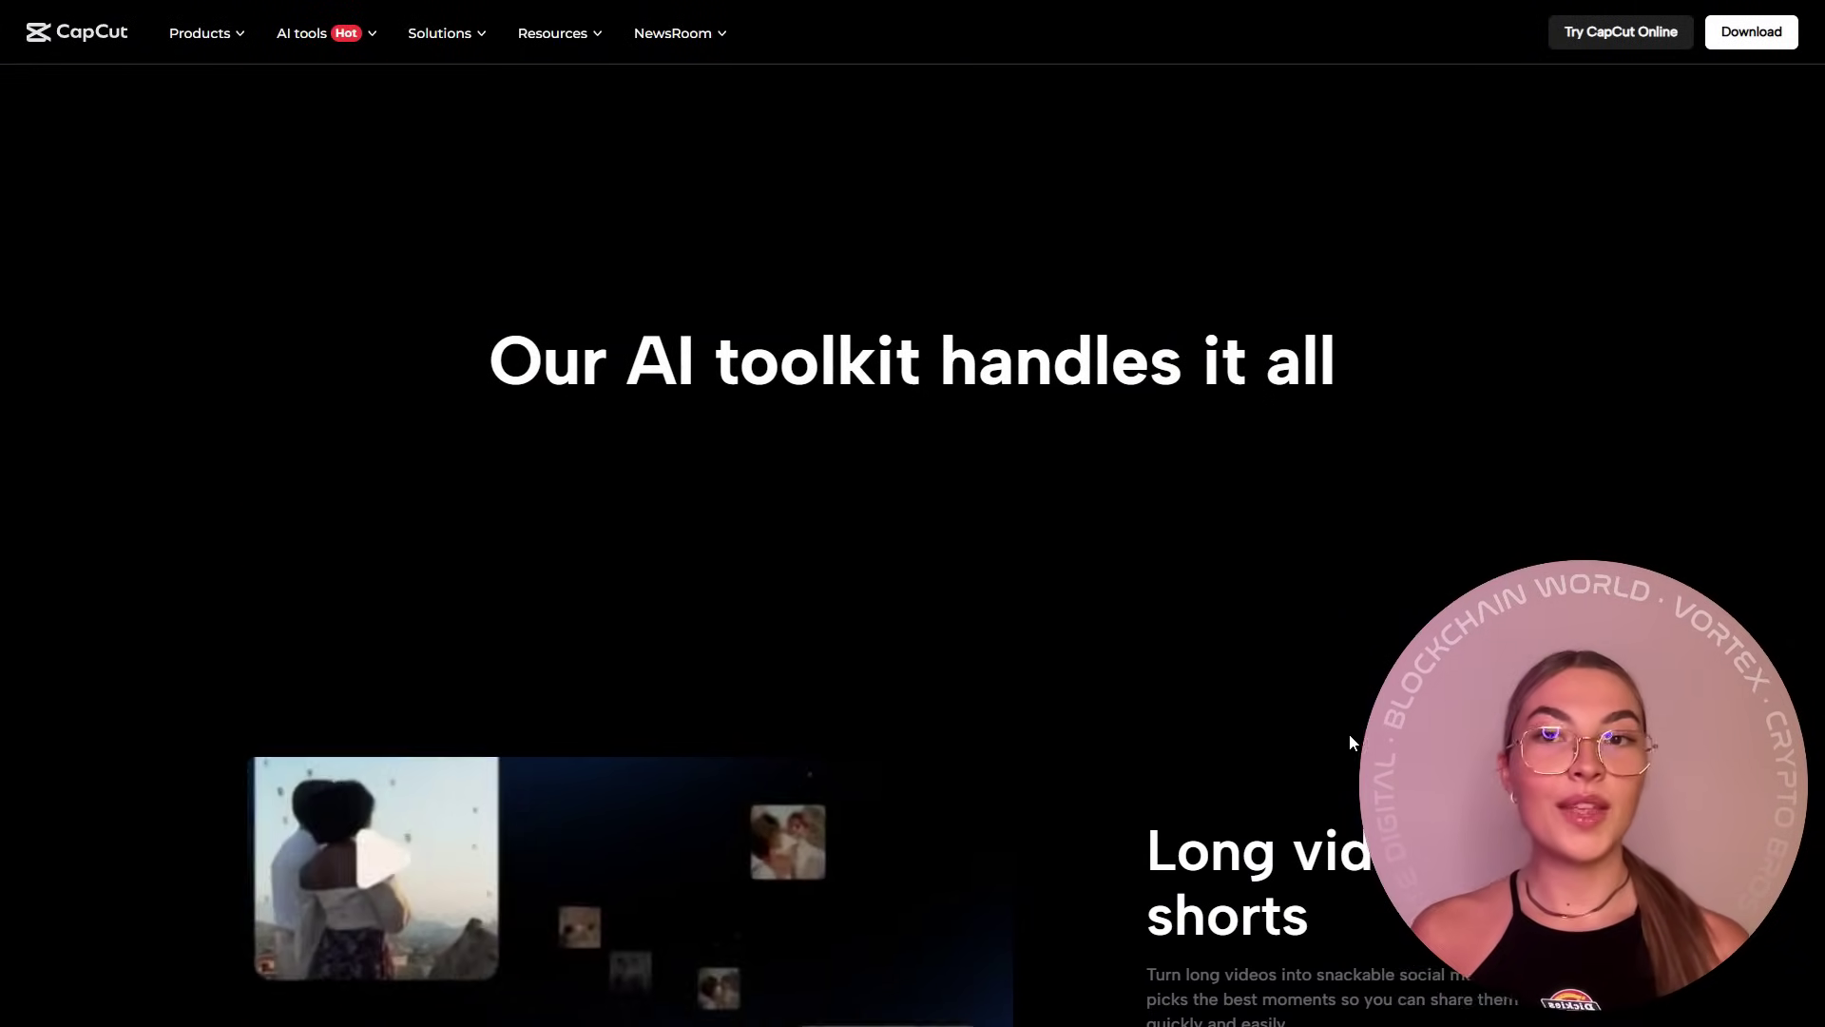
pyautogui.scroll(-1, 1405, 638)
pyautogui.scroll(-1, 1412, 627)
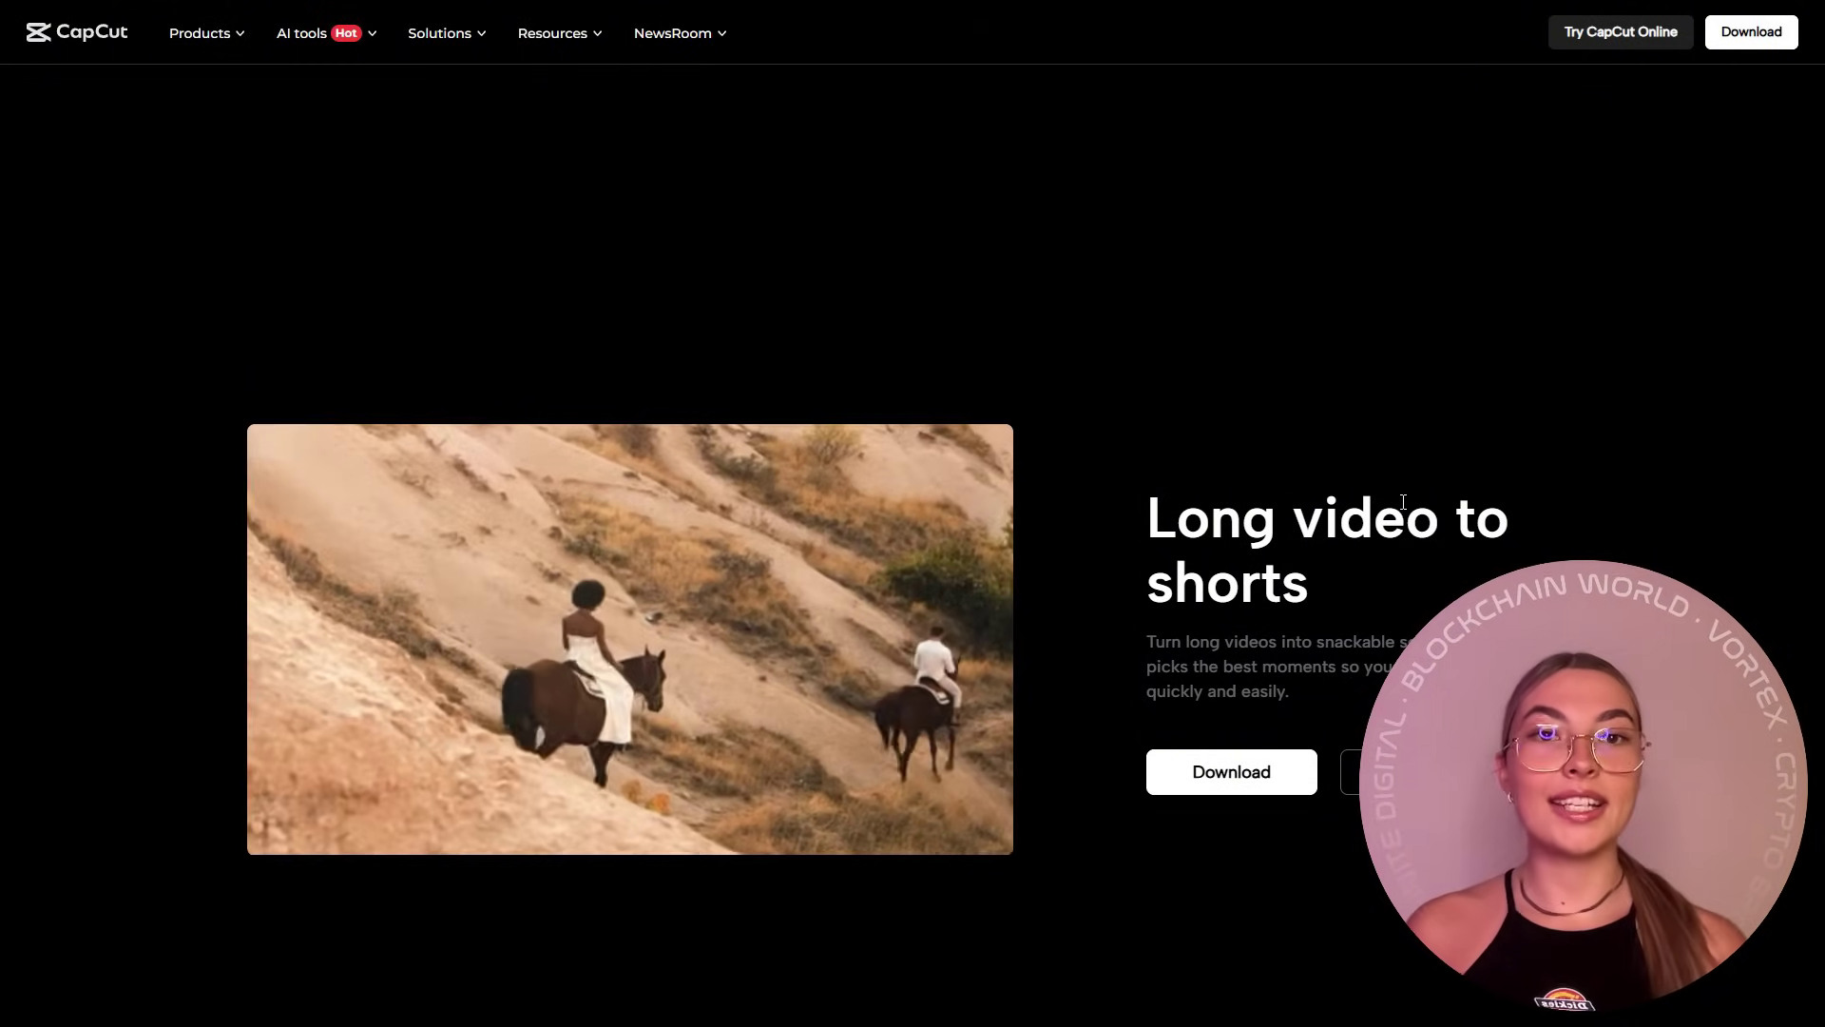
pyautogui.scroll(-1, 1402, 501)
pyautogui.scroll(-2, 1402, 500)
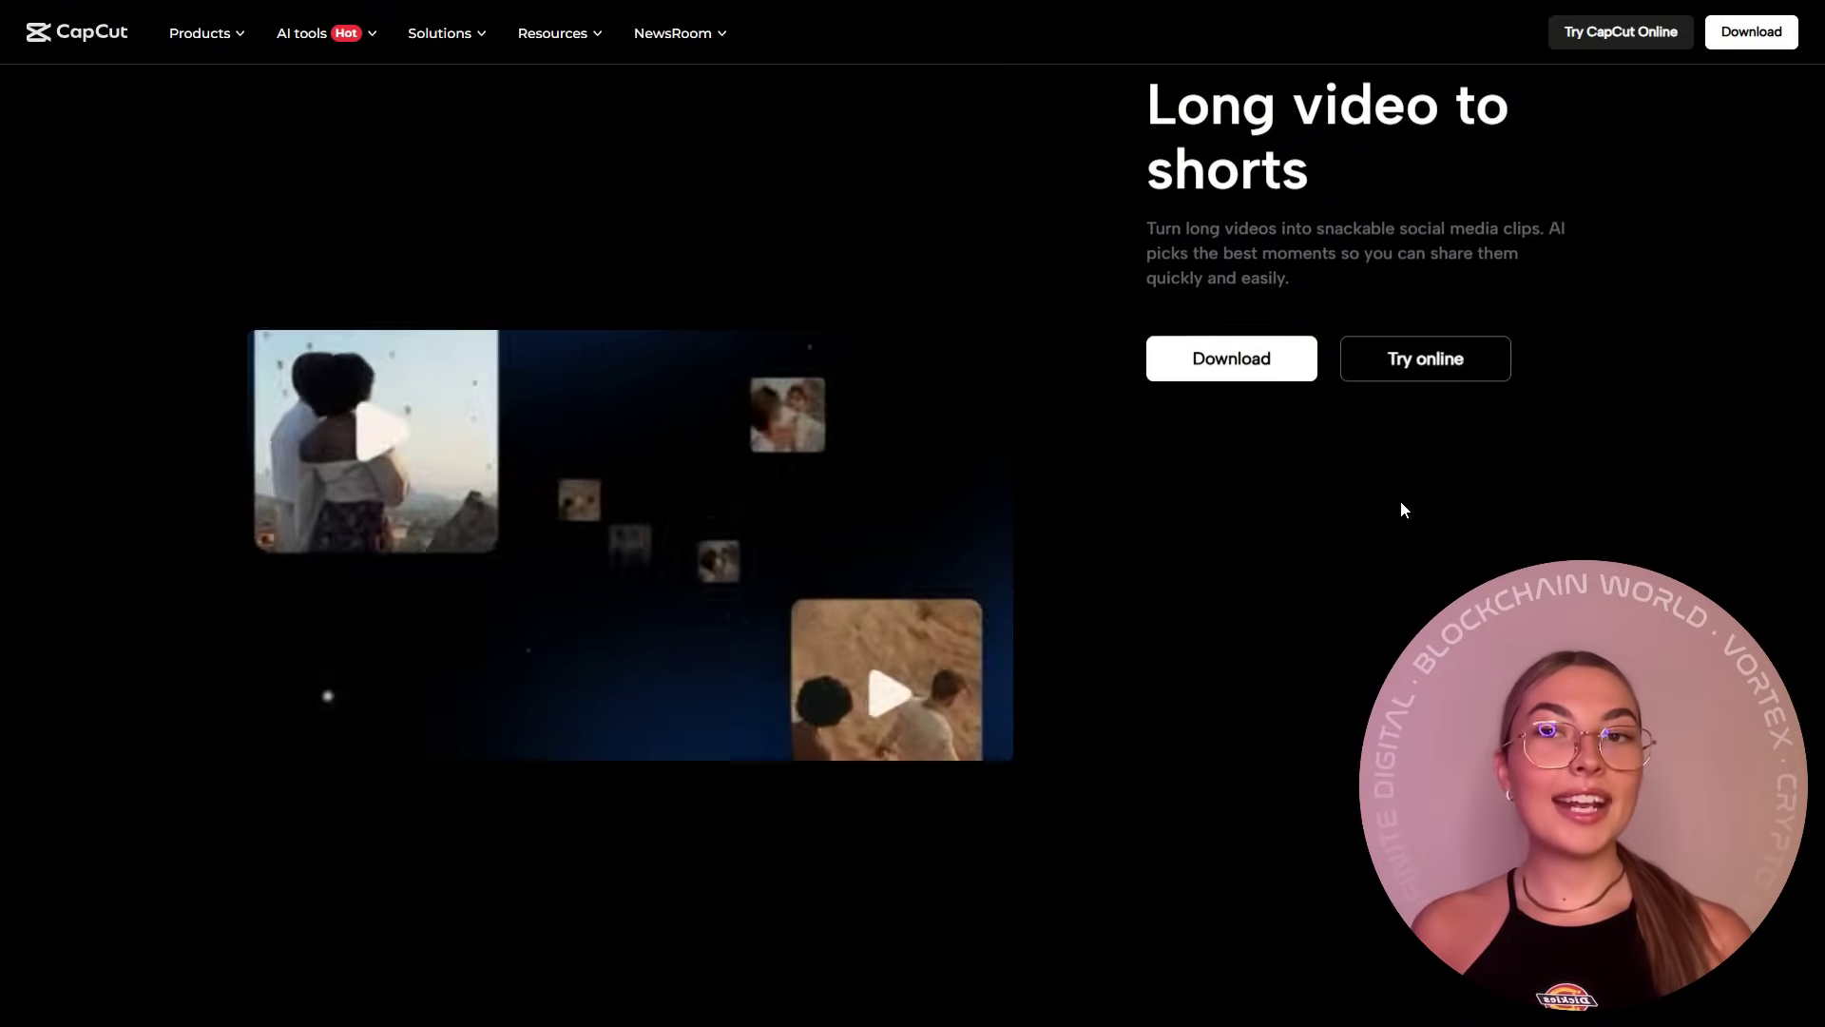
pyautogui.scroll(-2, 1401, 510)
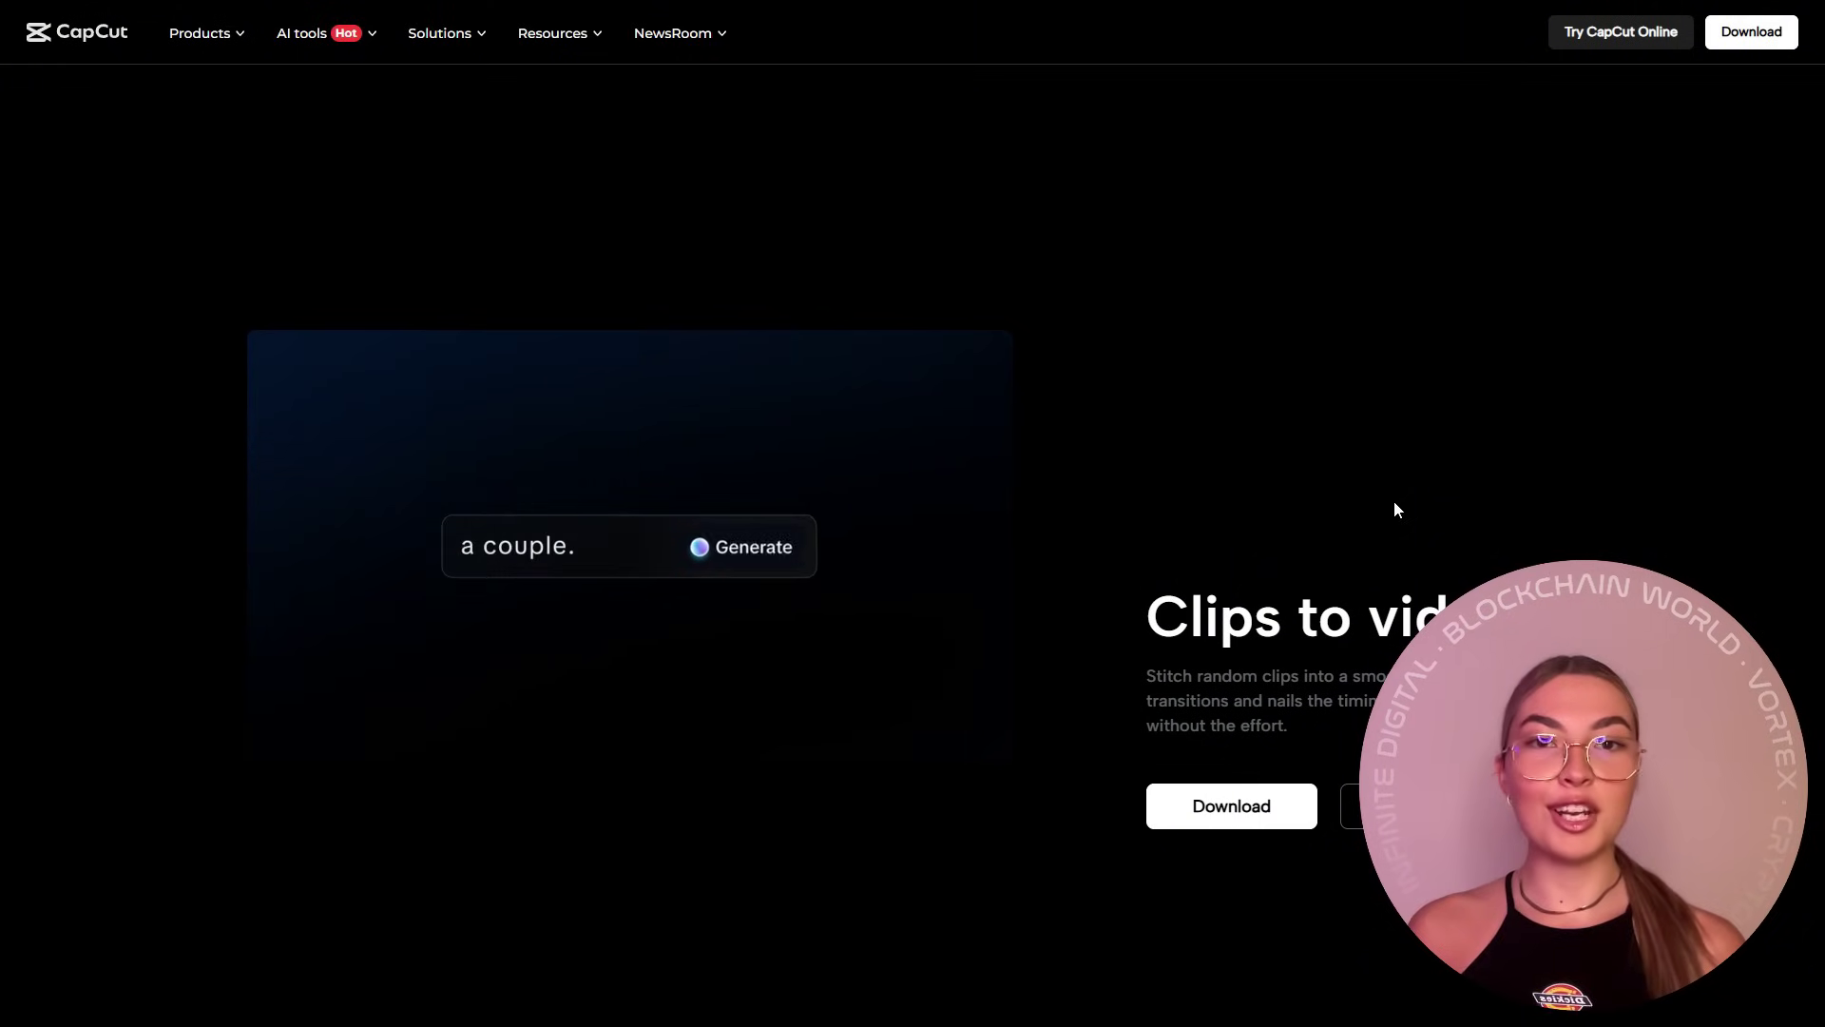
pyautogui.scroll(-3, 1394, 507)
pyautogui.scroll(-1, 1392, 502)
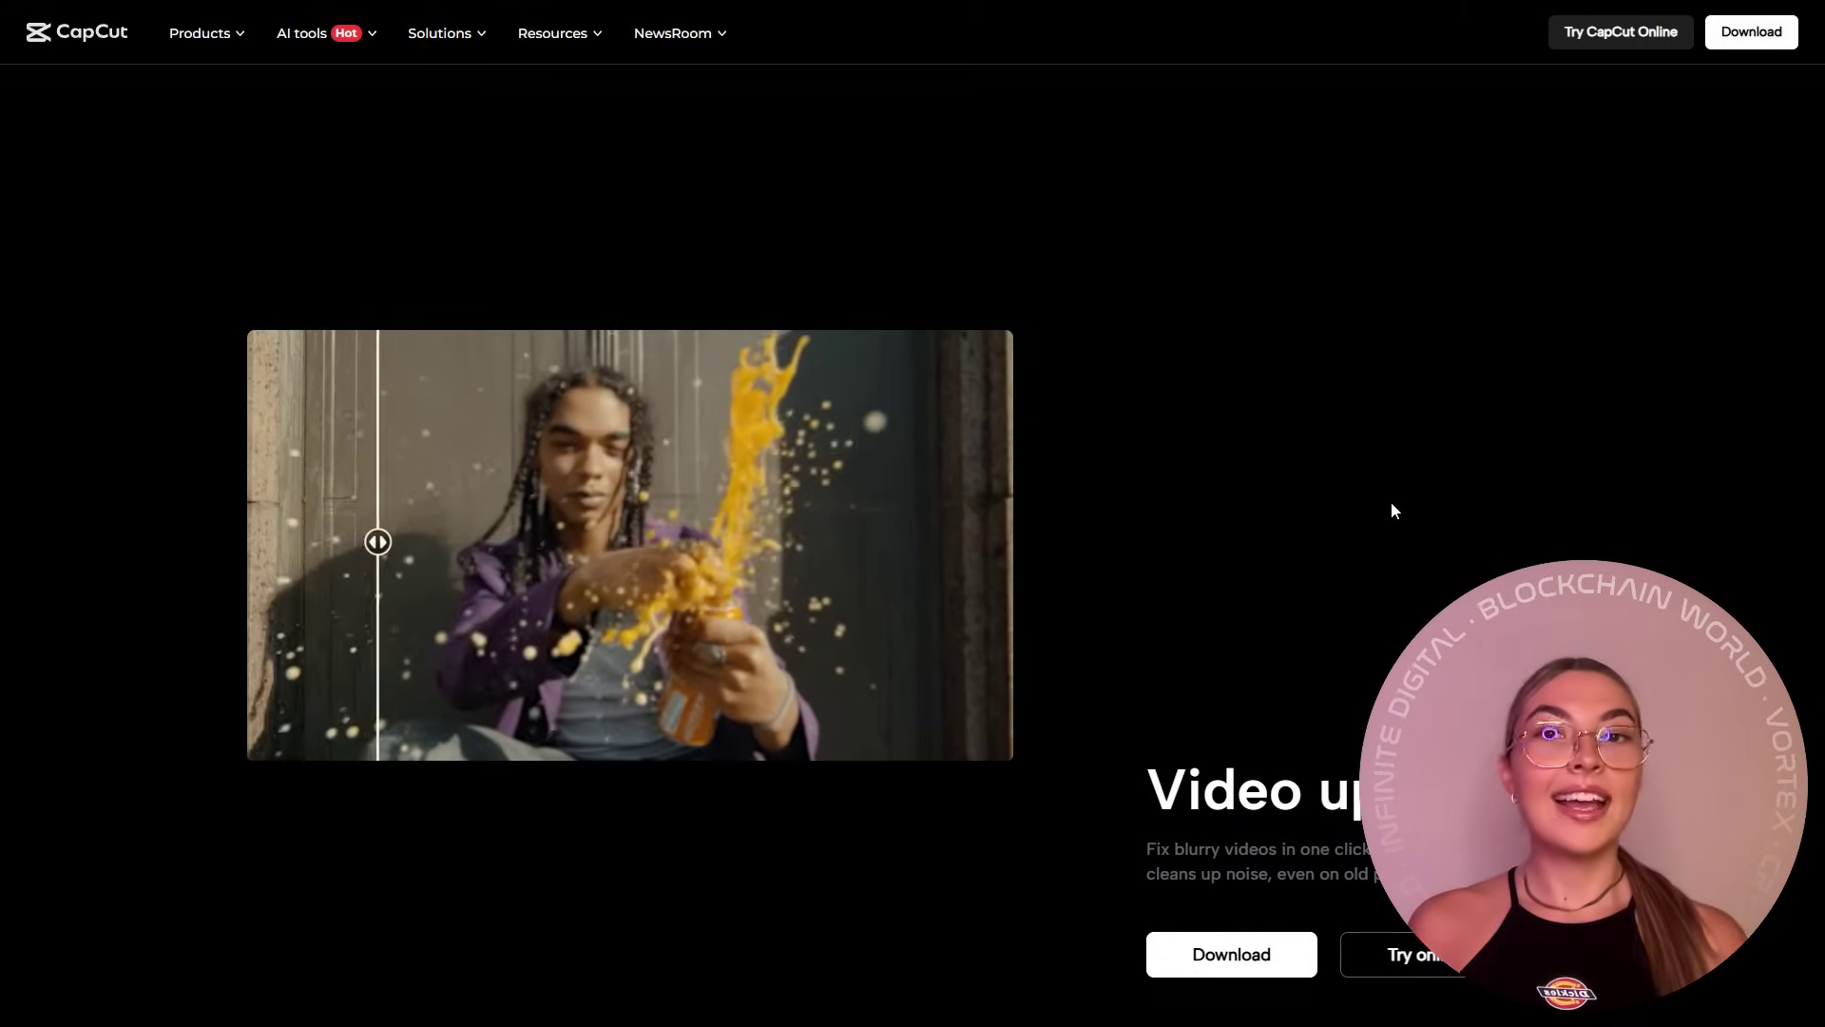
pyautogui.scroll(-4, 1392, 510)
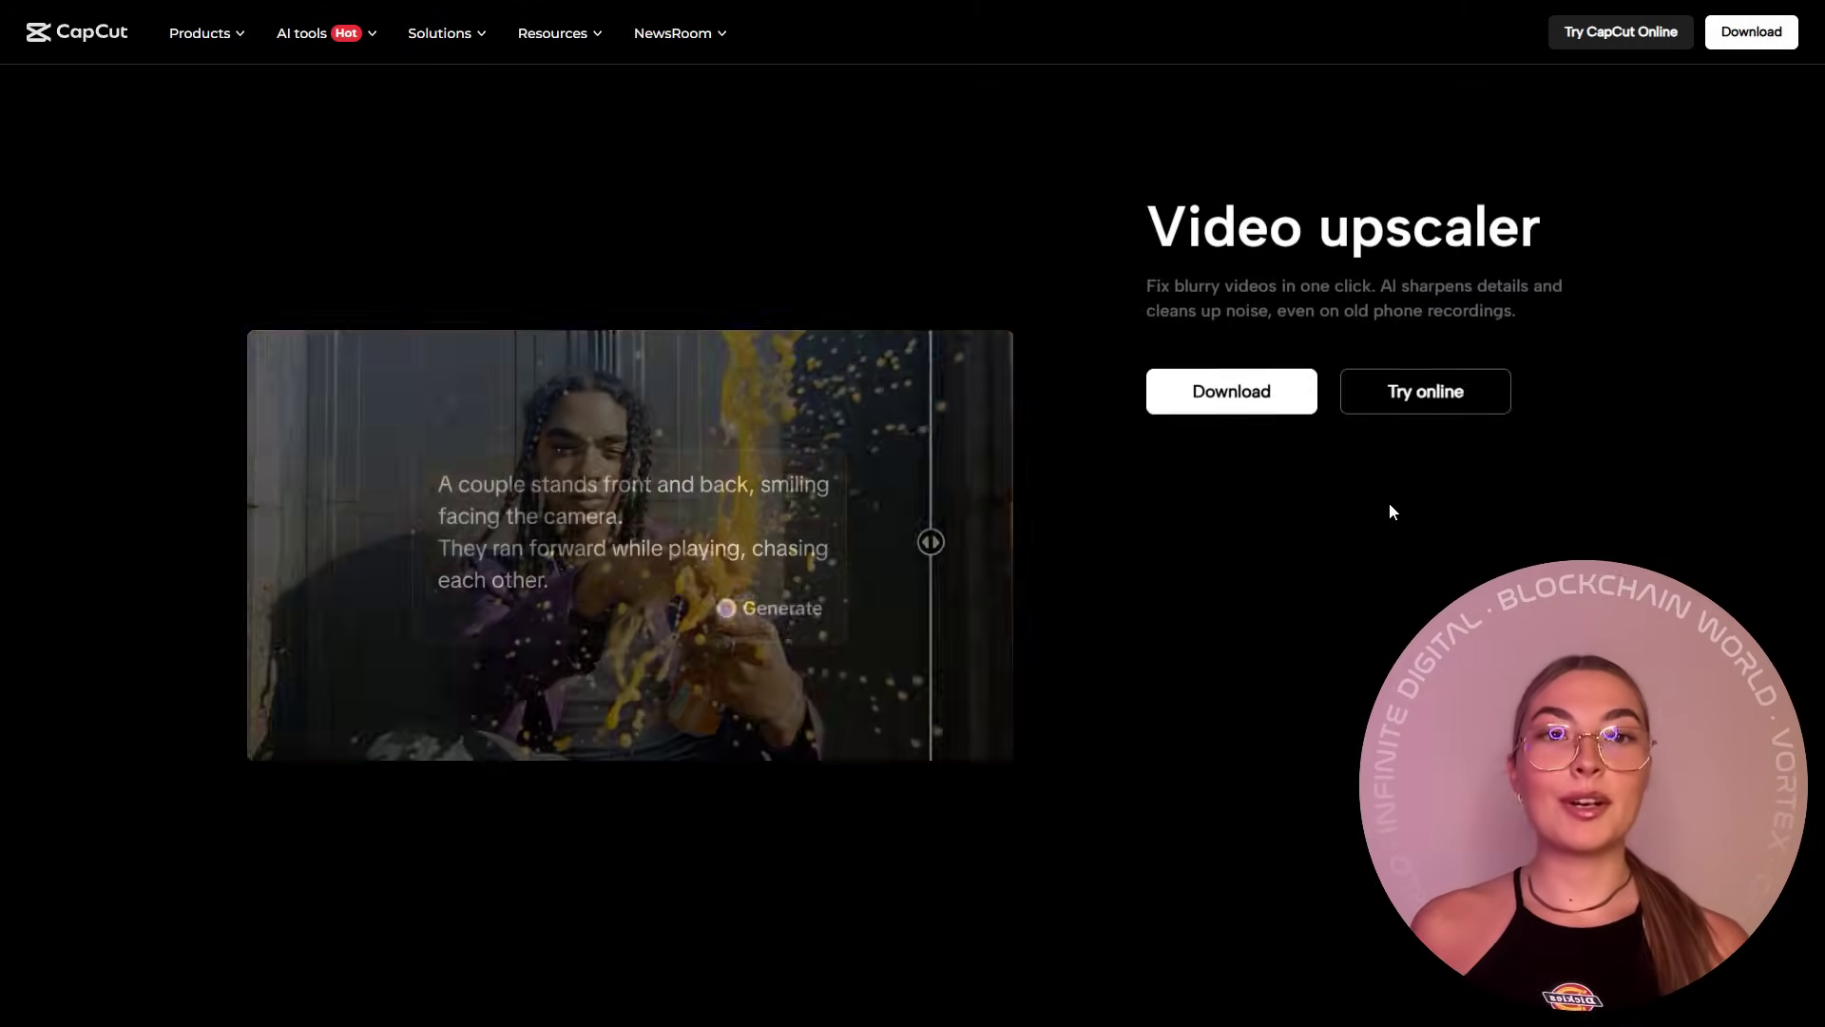
pyautogui.scroll(-1, 1390, 507)
pyautogui.scroll(-1, 1389, 506)
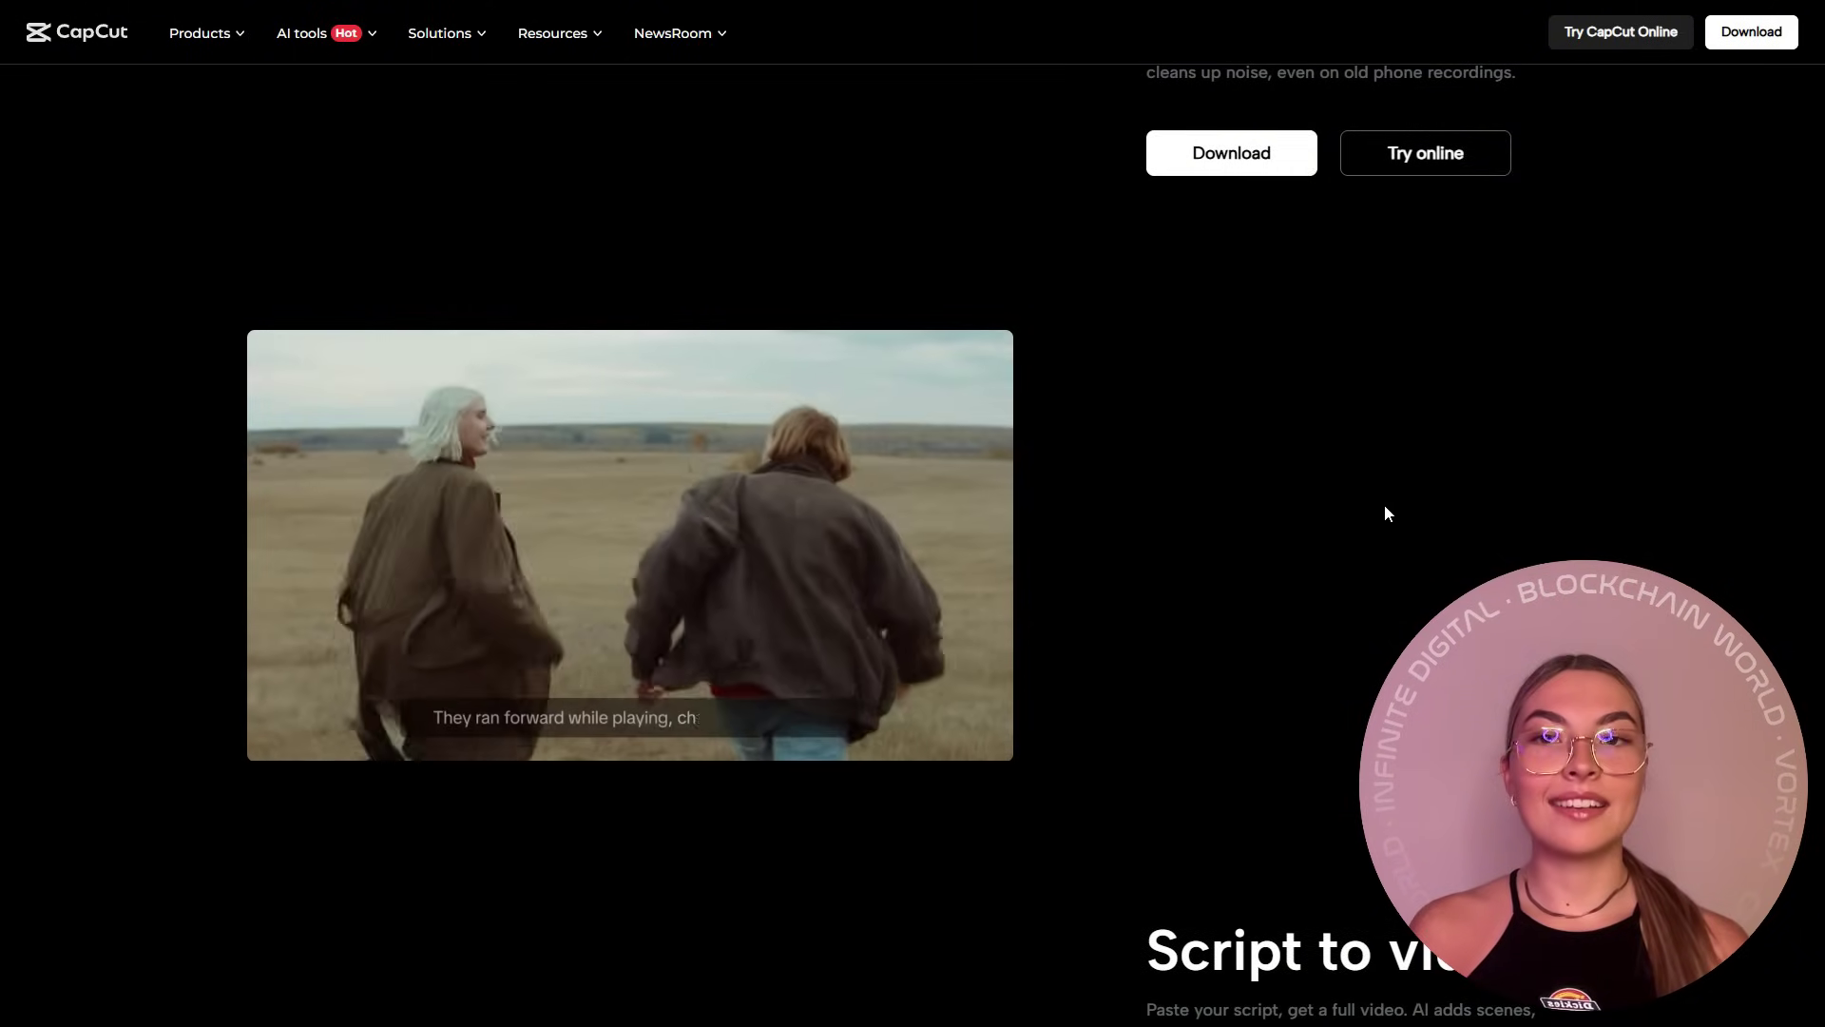
pyautogui.scroll(-2, 1385, 503)
pyautogui.scroll(-3, 1369, 507)
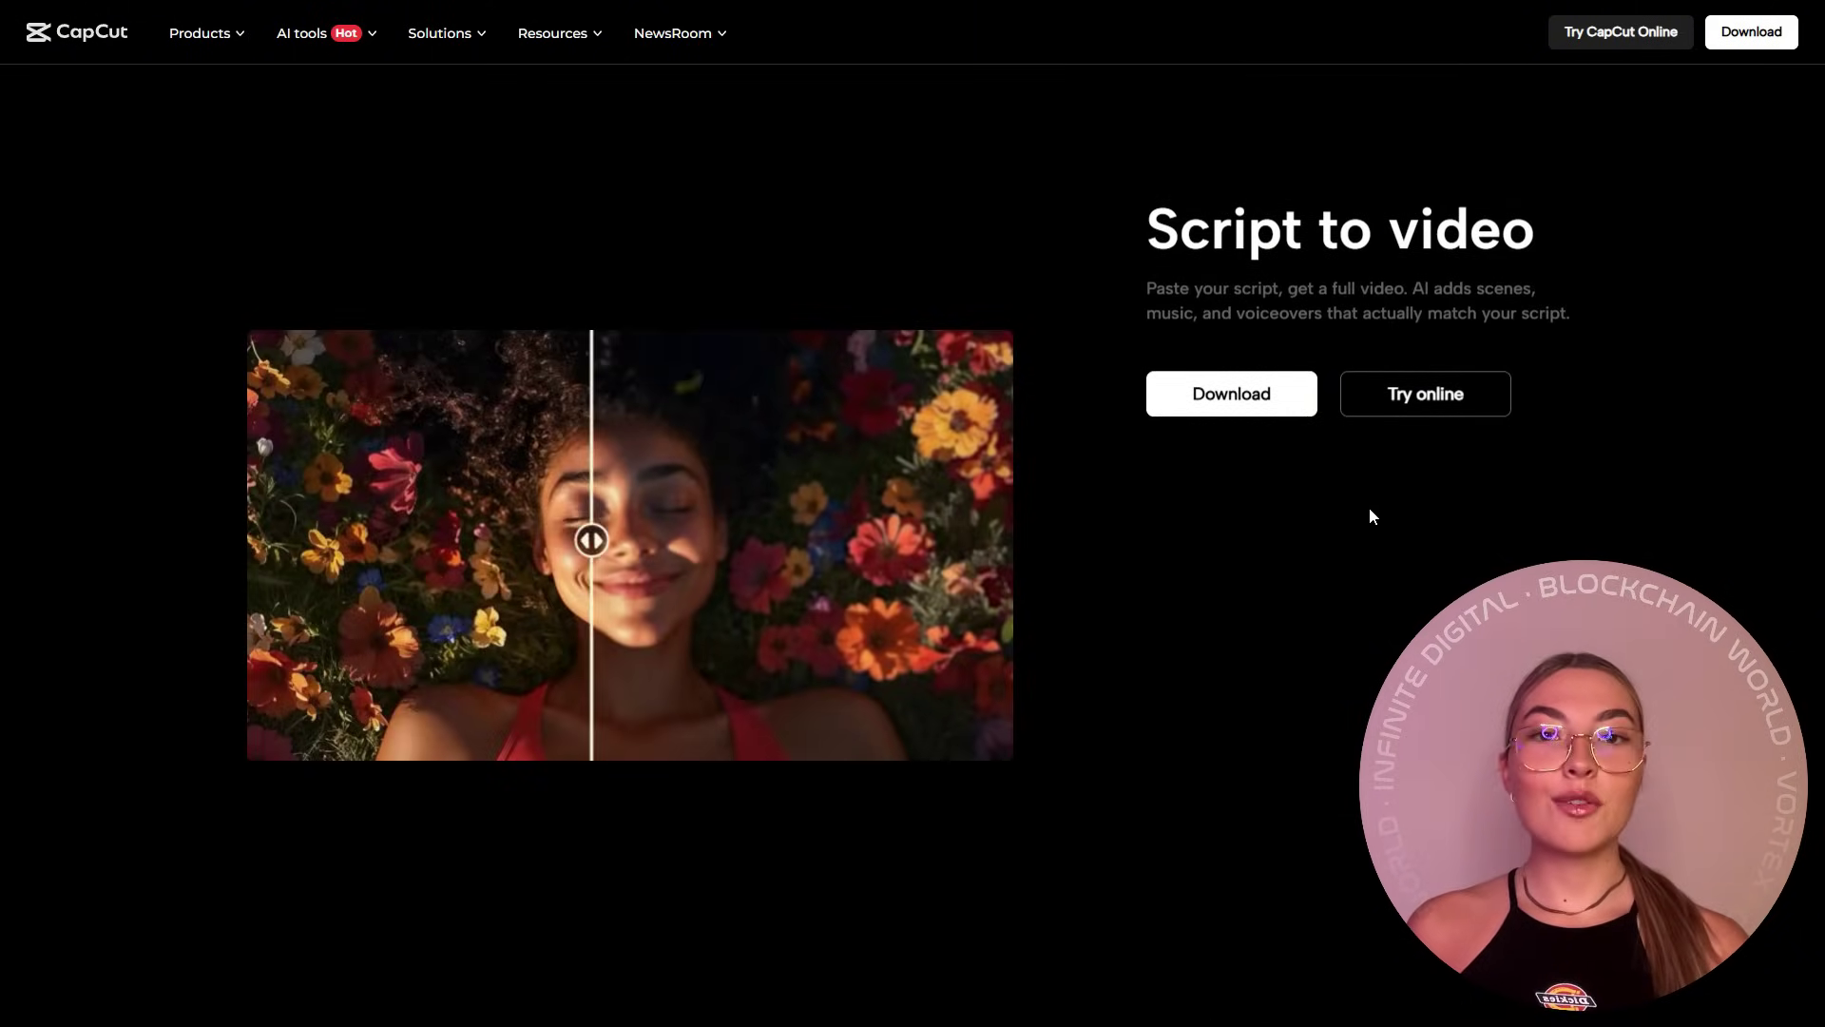
pyautogui.scroll(-1, 1369, 506)
pyautogui.scroll(-3, 1369, 508)
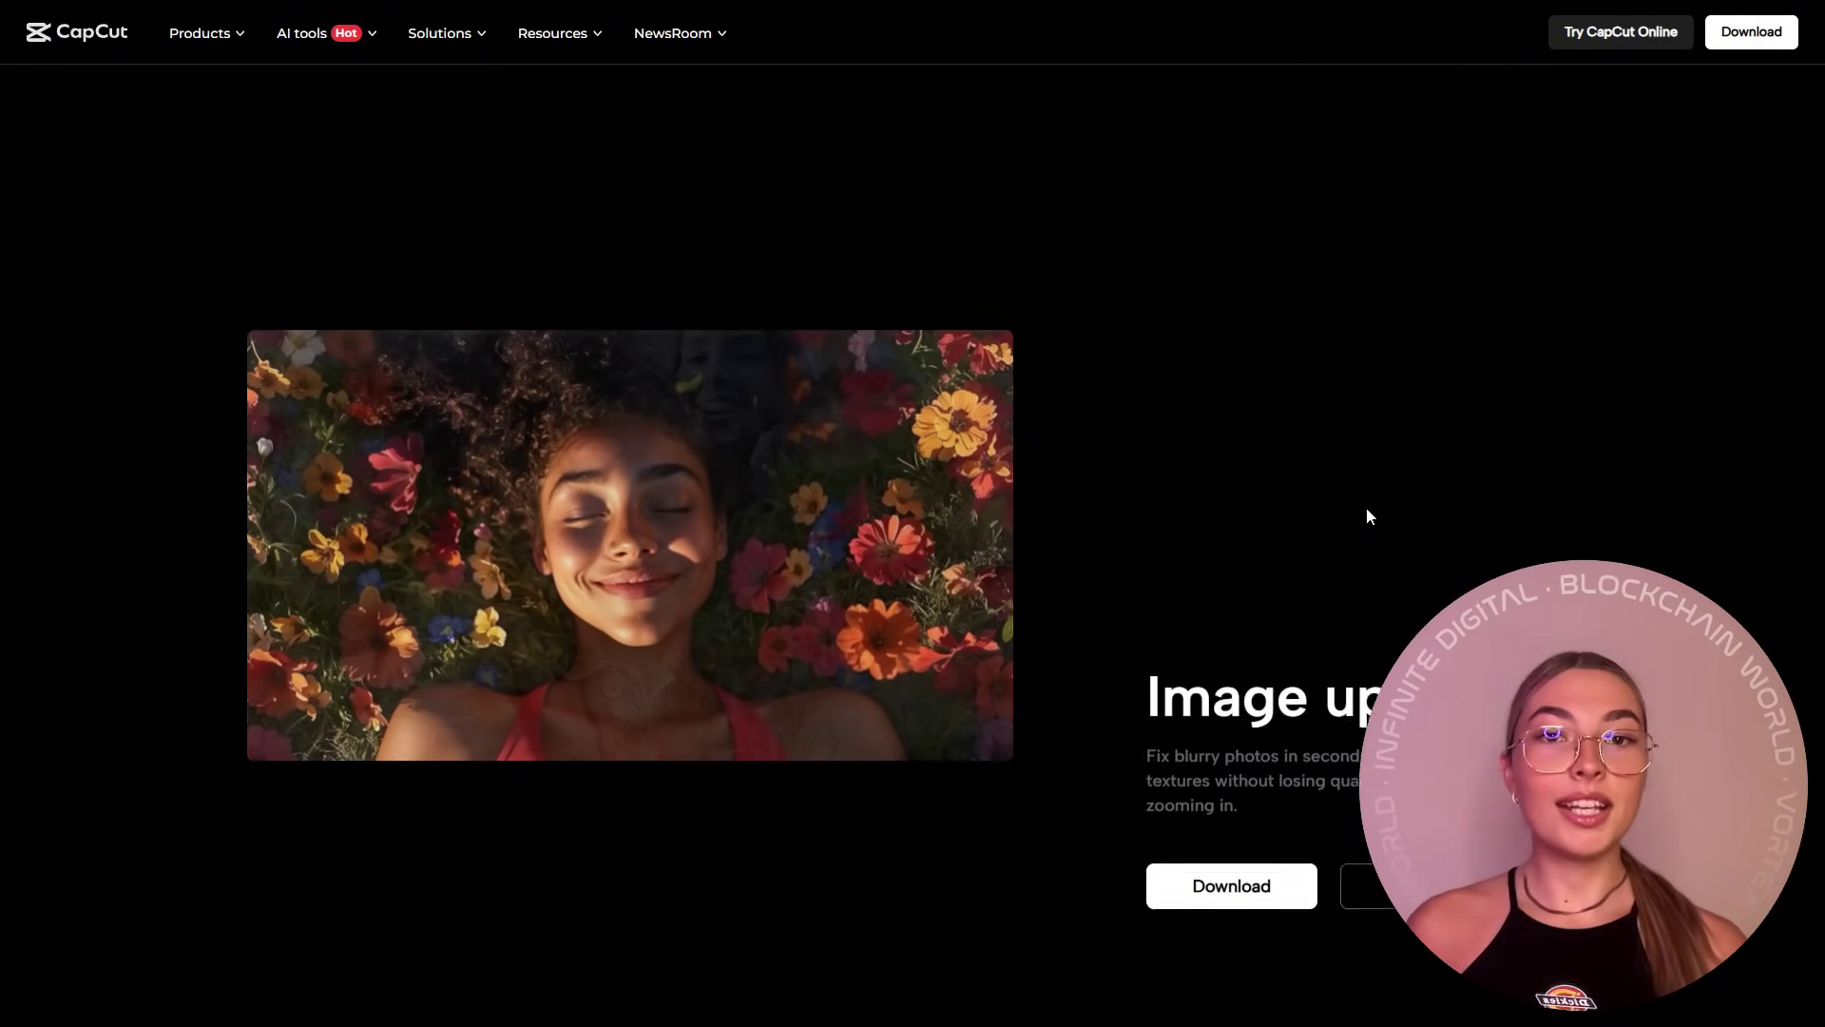
pyautogui.scroll(-2, 1366, 517)
pyautogui.scroll(-1, 1367, 517)
pyautogui.scroll(-2, 1314, 550)
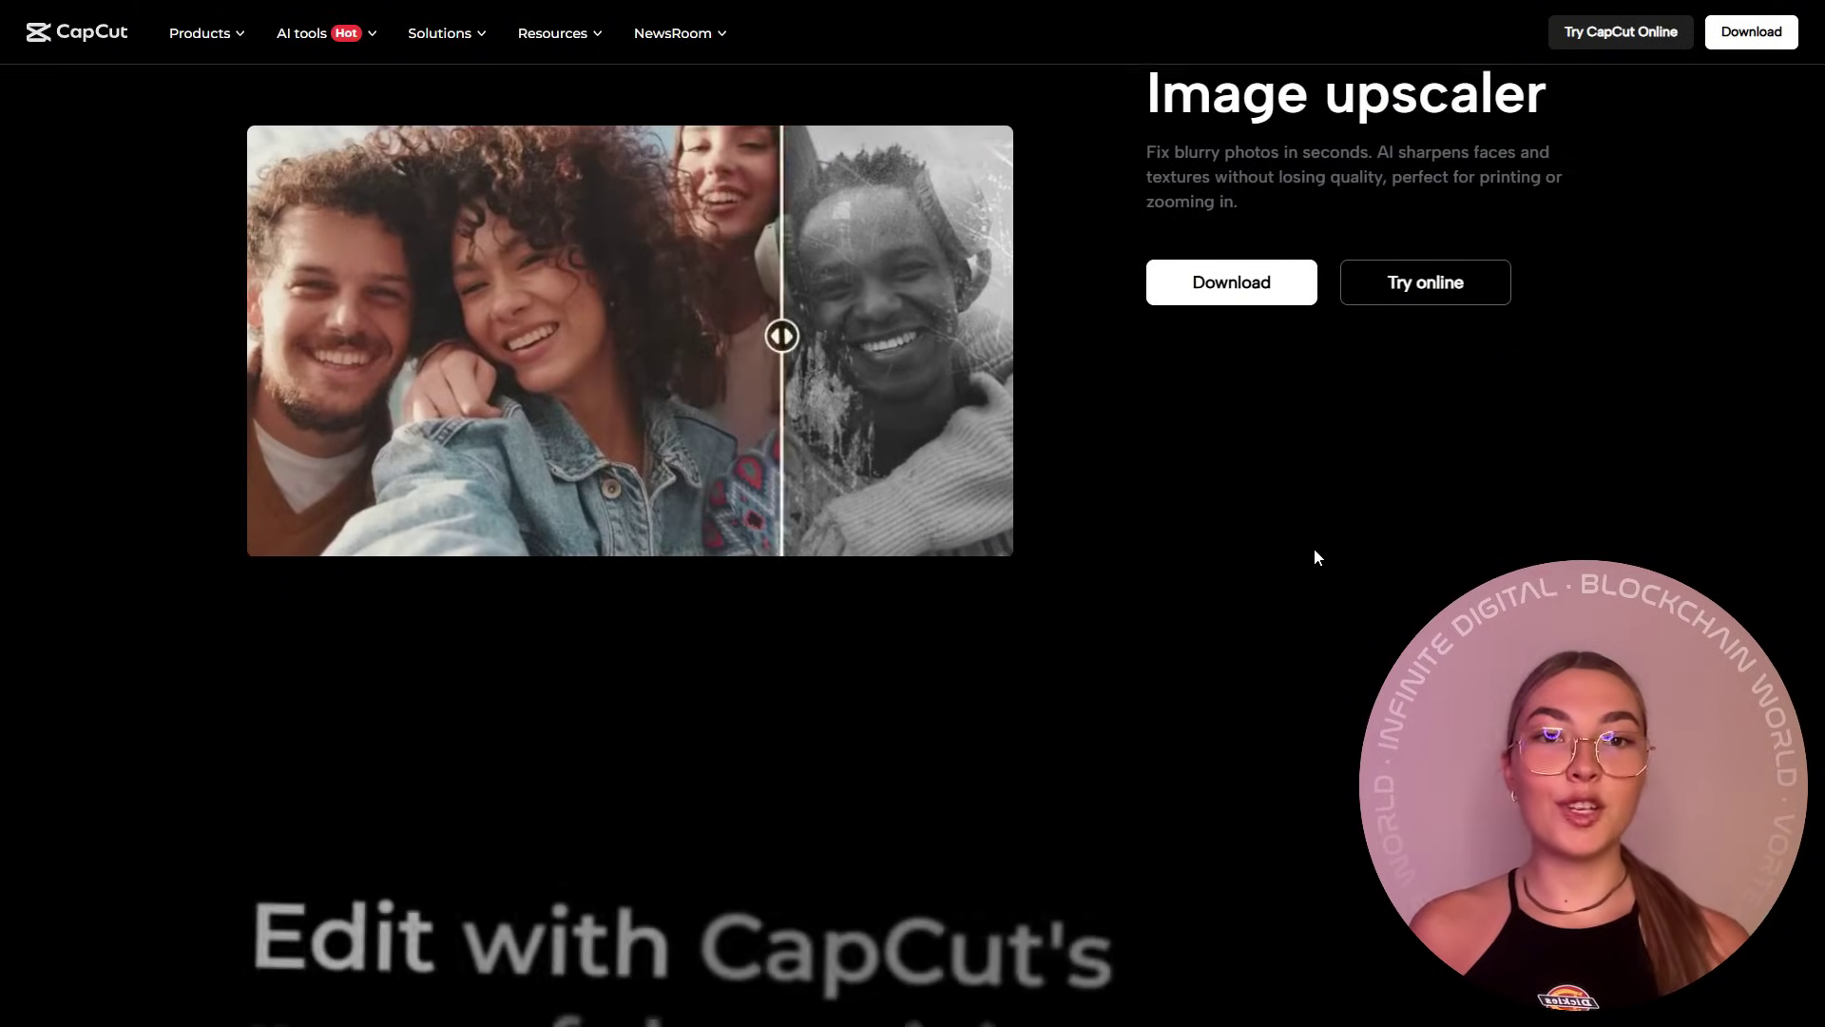
pyautogui.scroll(-1, 1314, 550)
pyautogui.scroll(-2, 1313, 550)
pyautogui.scroll(-1, 1195, 460)
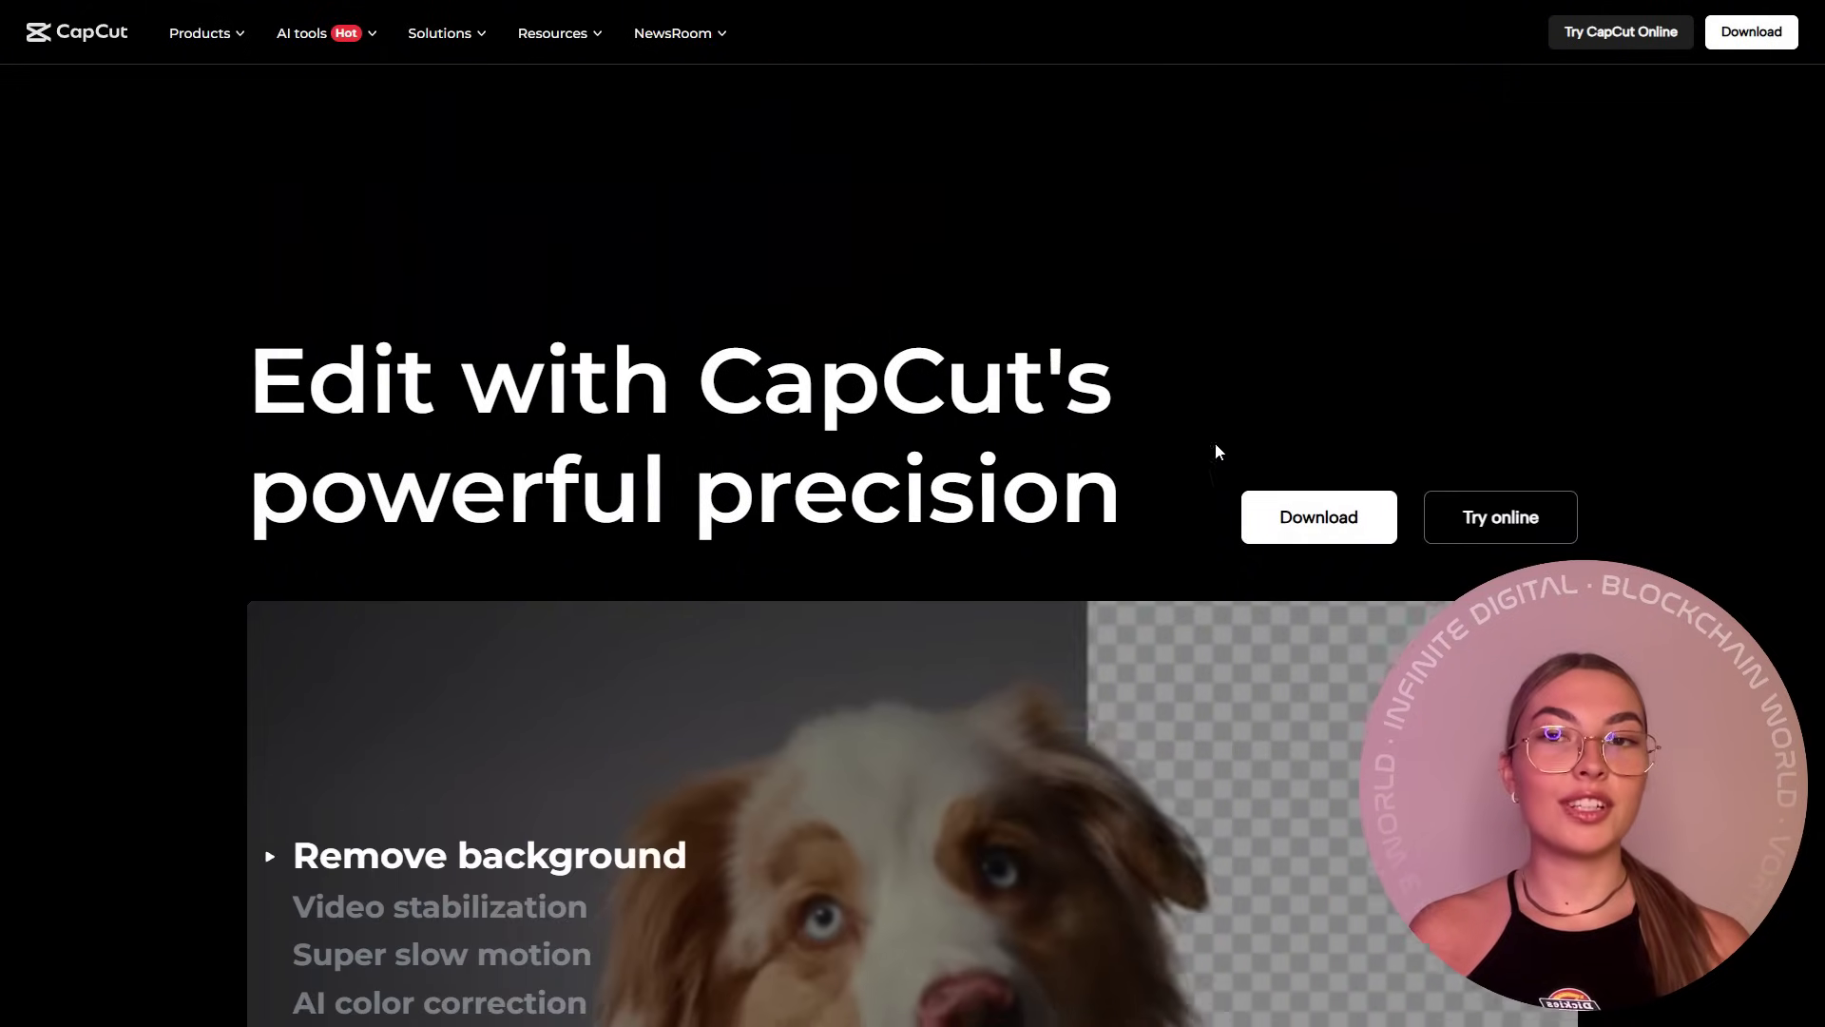
pyautogui.scroll(-2, 1496, 524)
pyautogui.scroll(-1, 1593, 557)
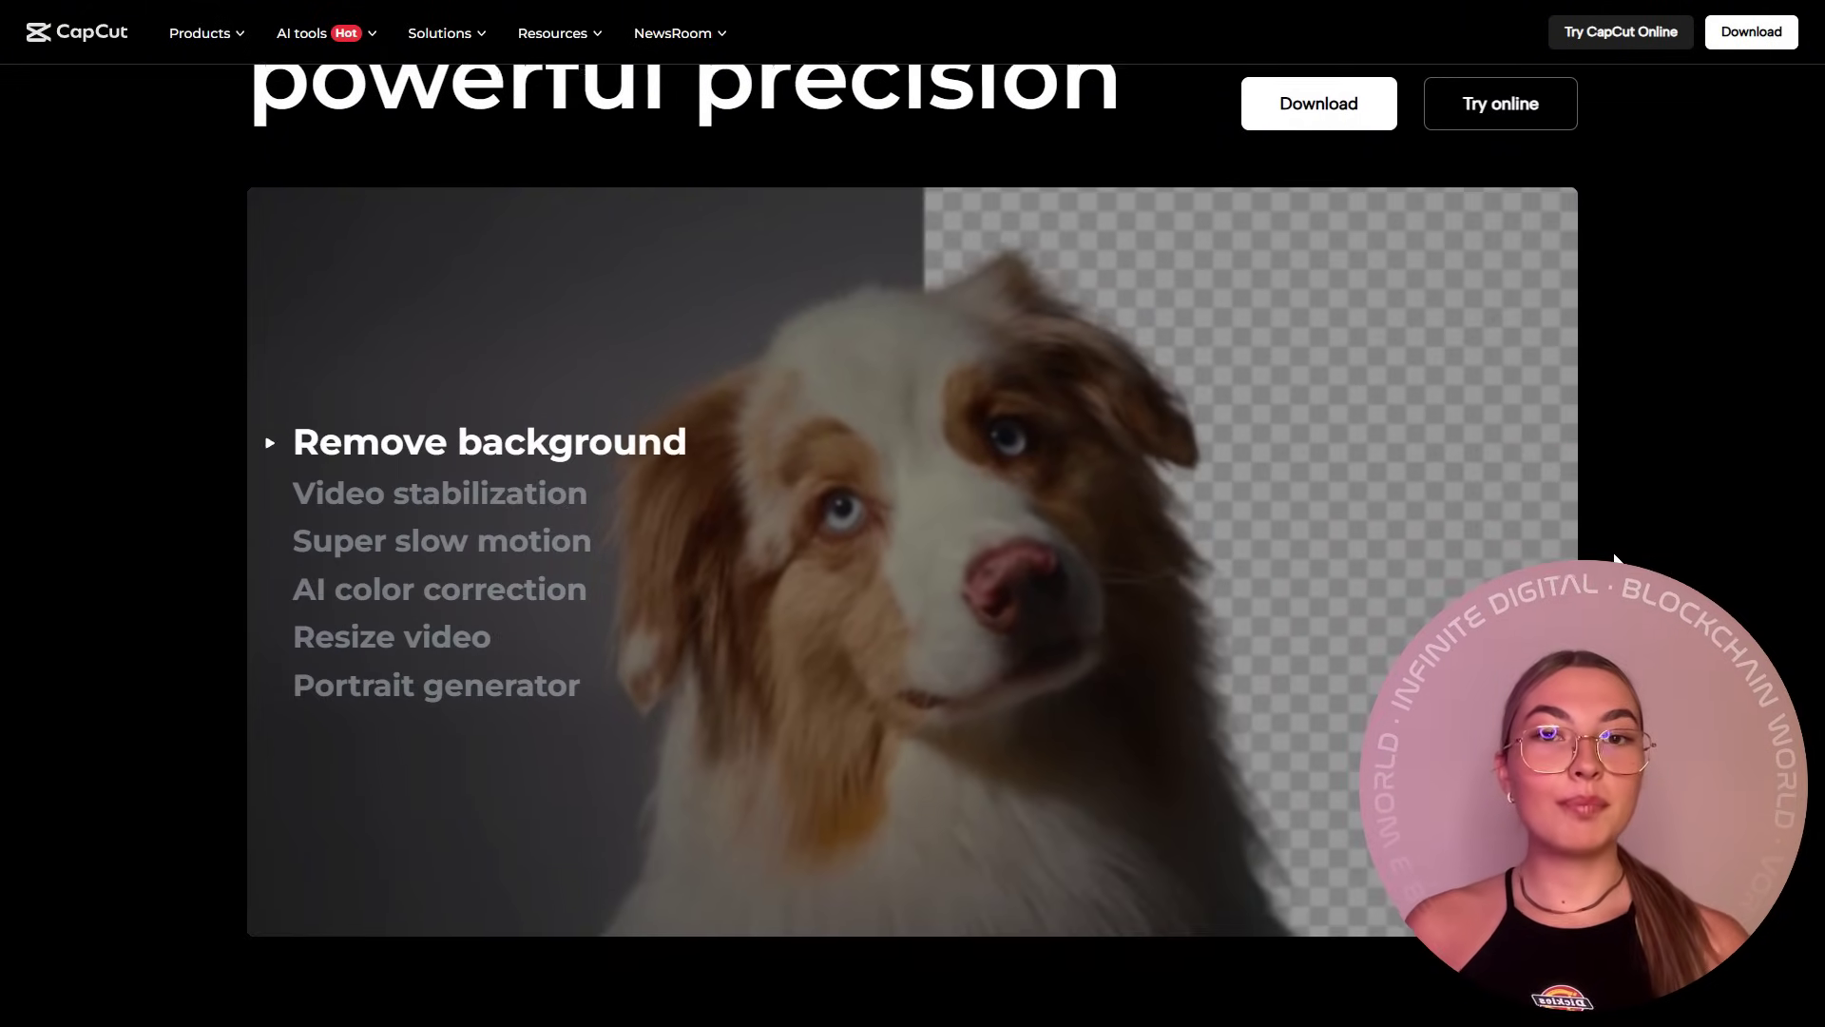
pyautogui.scroll(-1, 1616, 559)
pyautogui.scroll(-2, 1614, 561)
pyautogui.scroll(-1, 1612, 563)
pyautogui.scroll(-1, 1610, 563)
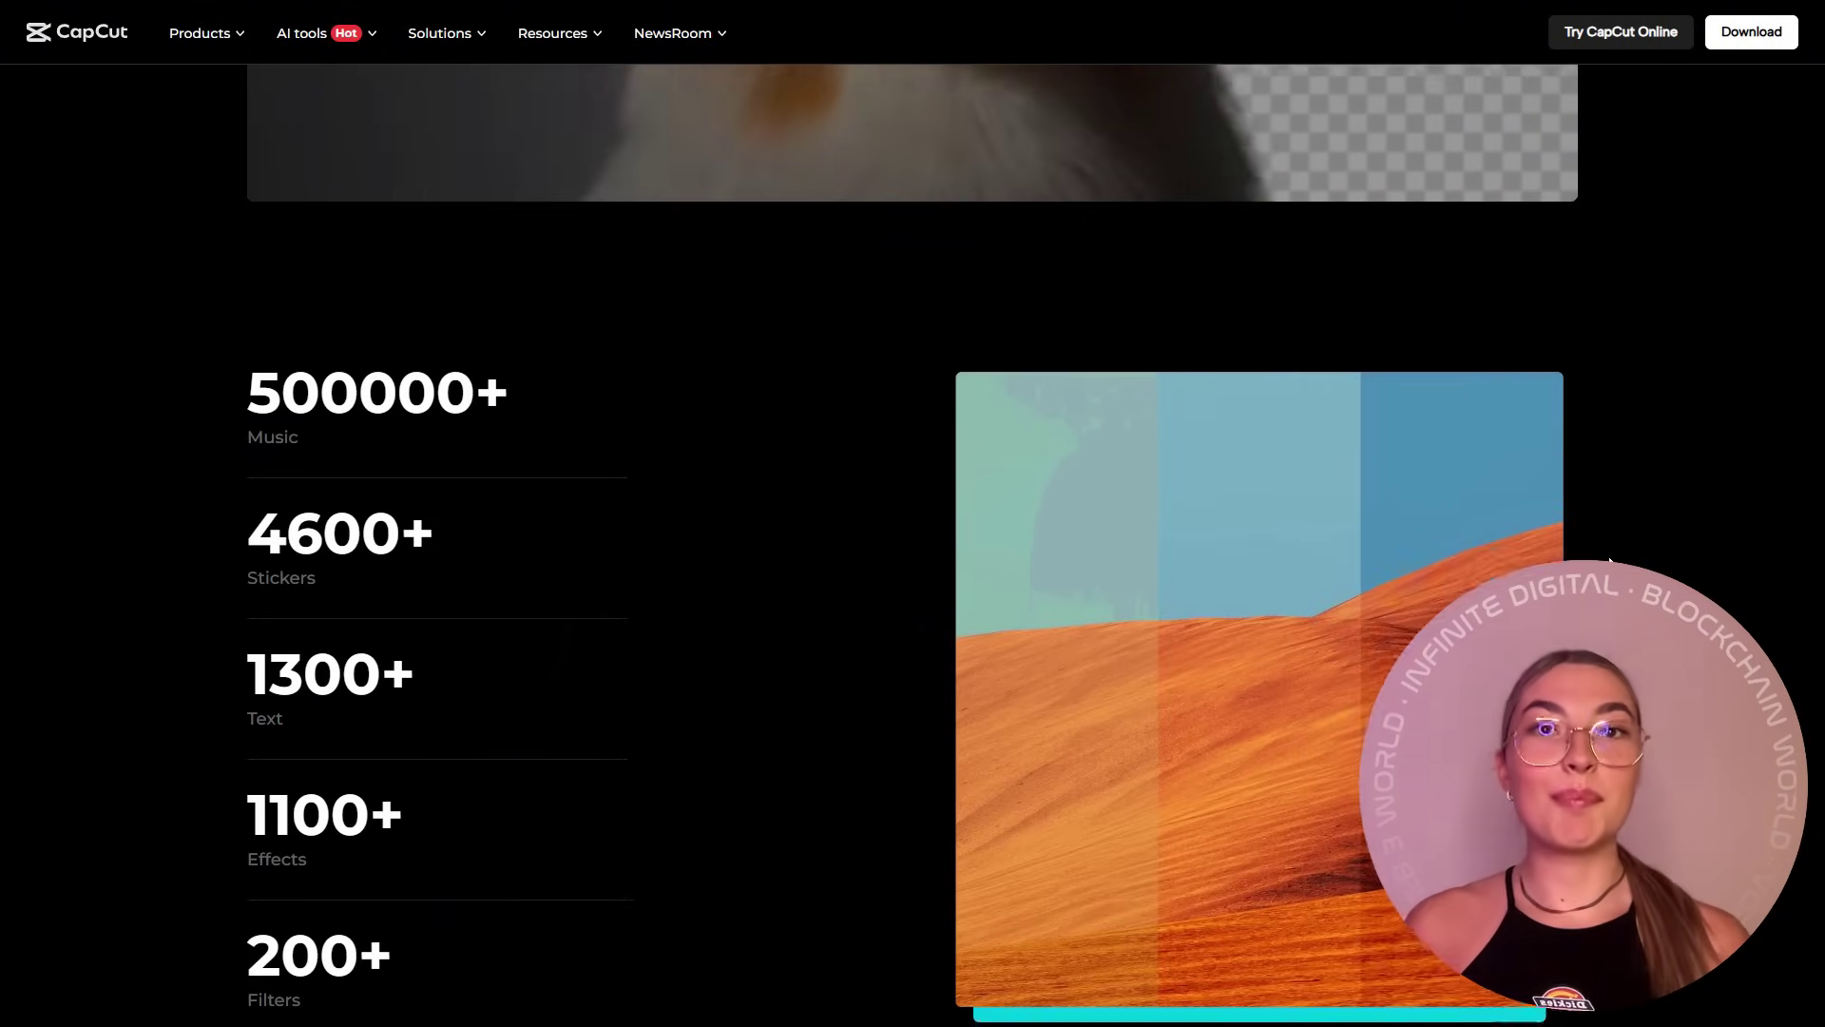
pyautogui.scroll(-2, 1610, 562)
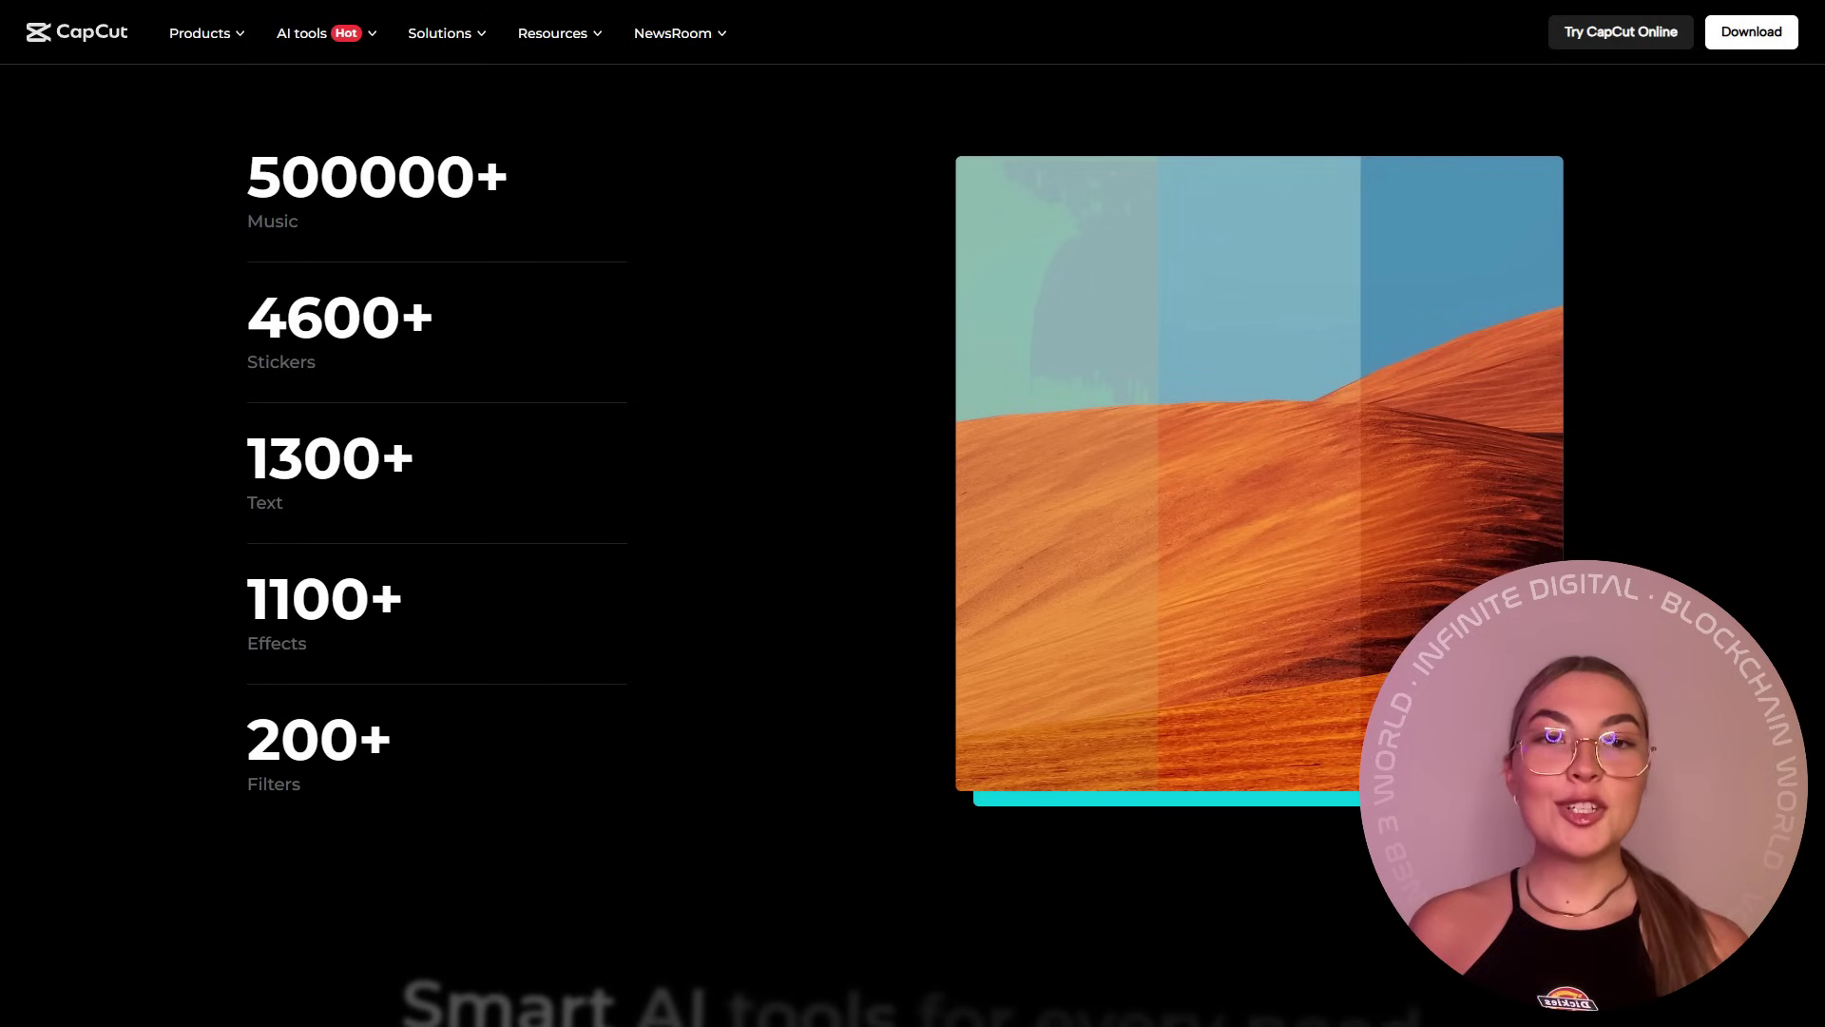
pyautogui.scroll(-2, 1609, 563)
pyautogui.scroll(-2, 1611, 564)
pyautogui.scroll(-1, 1611, 564)
pyautogui.scroll(-1, 1610, 563)
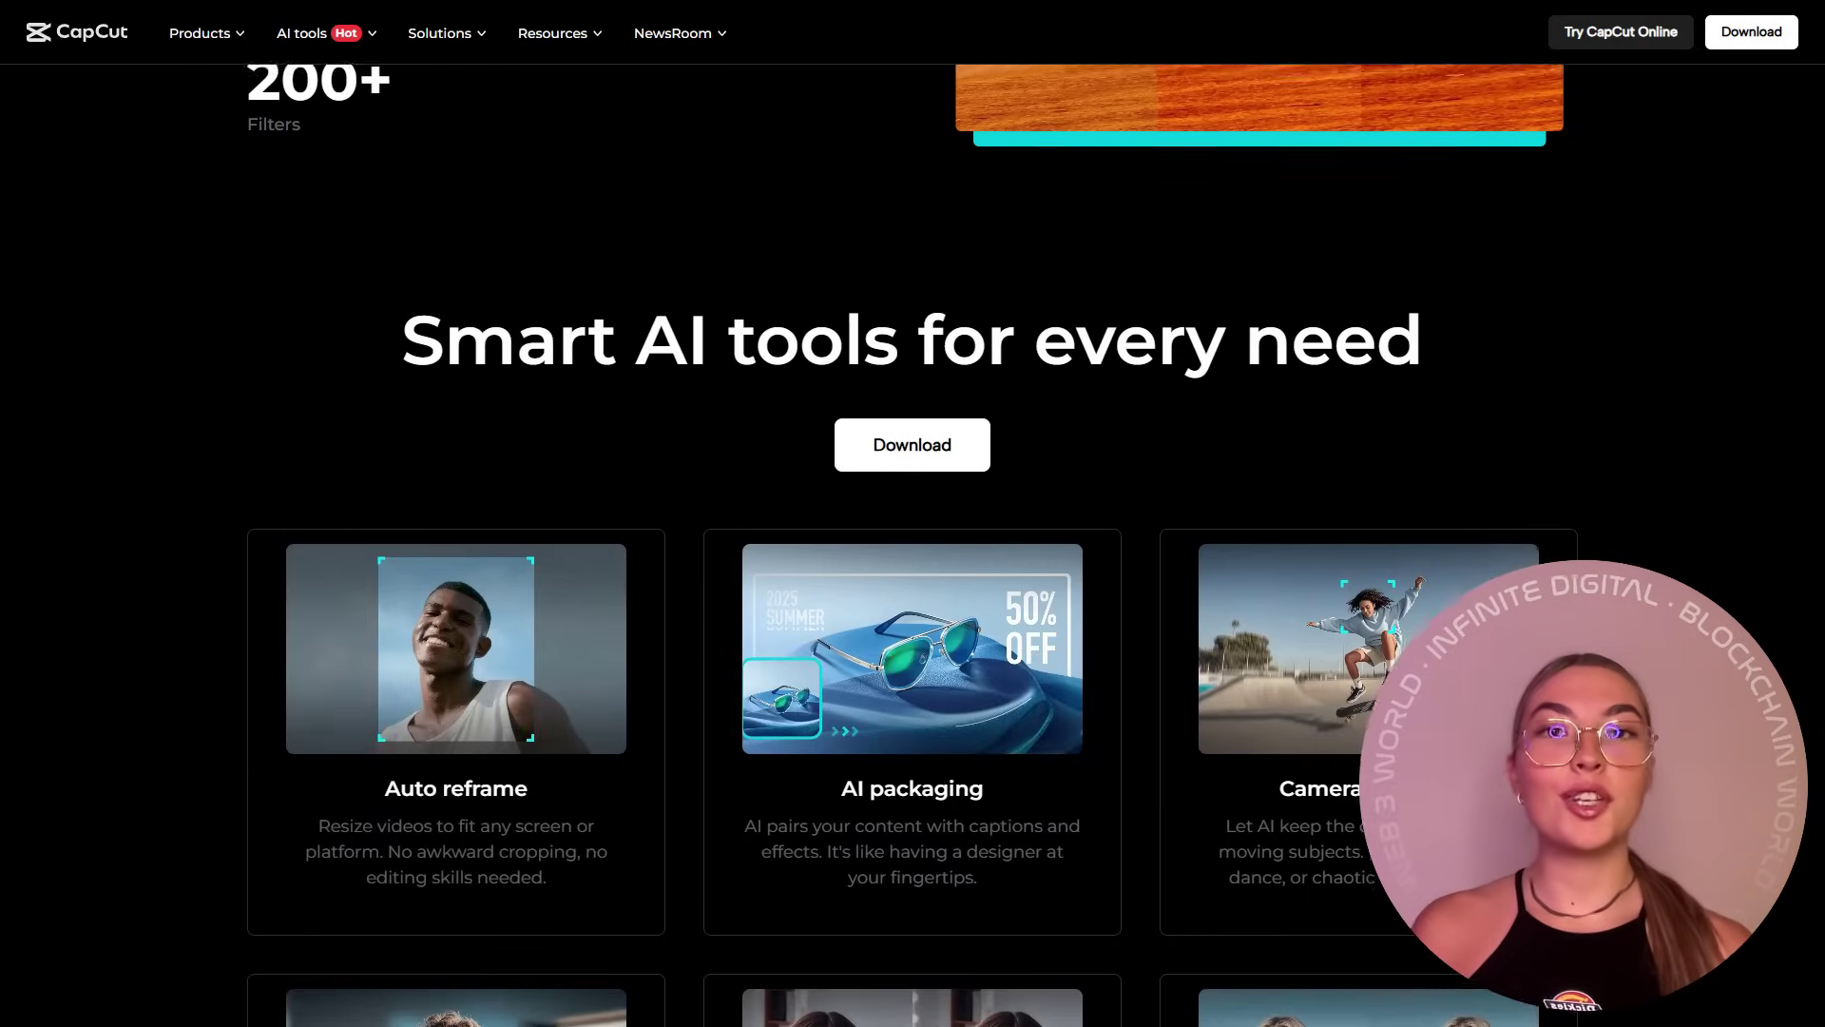
pyautogui.scroll(-1, 914, 571)
pyautogui.scroll(-1, 912, 571)
pyautogui.scroll(-1, 913, 571)
pyautogui.scroll(-1, 913, 571)
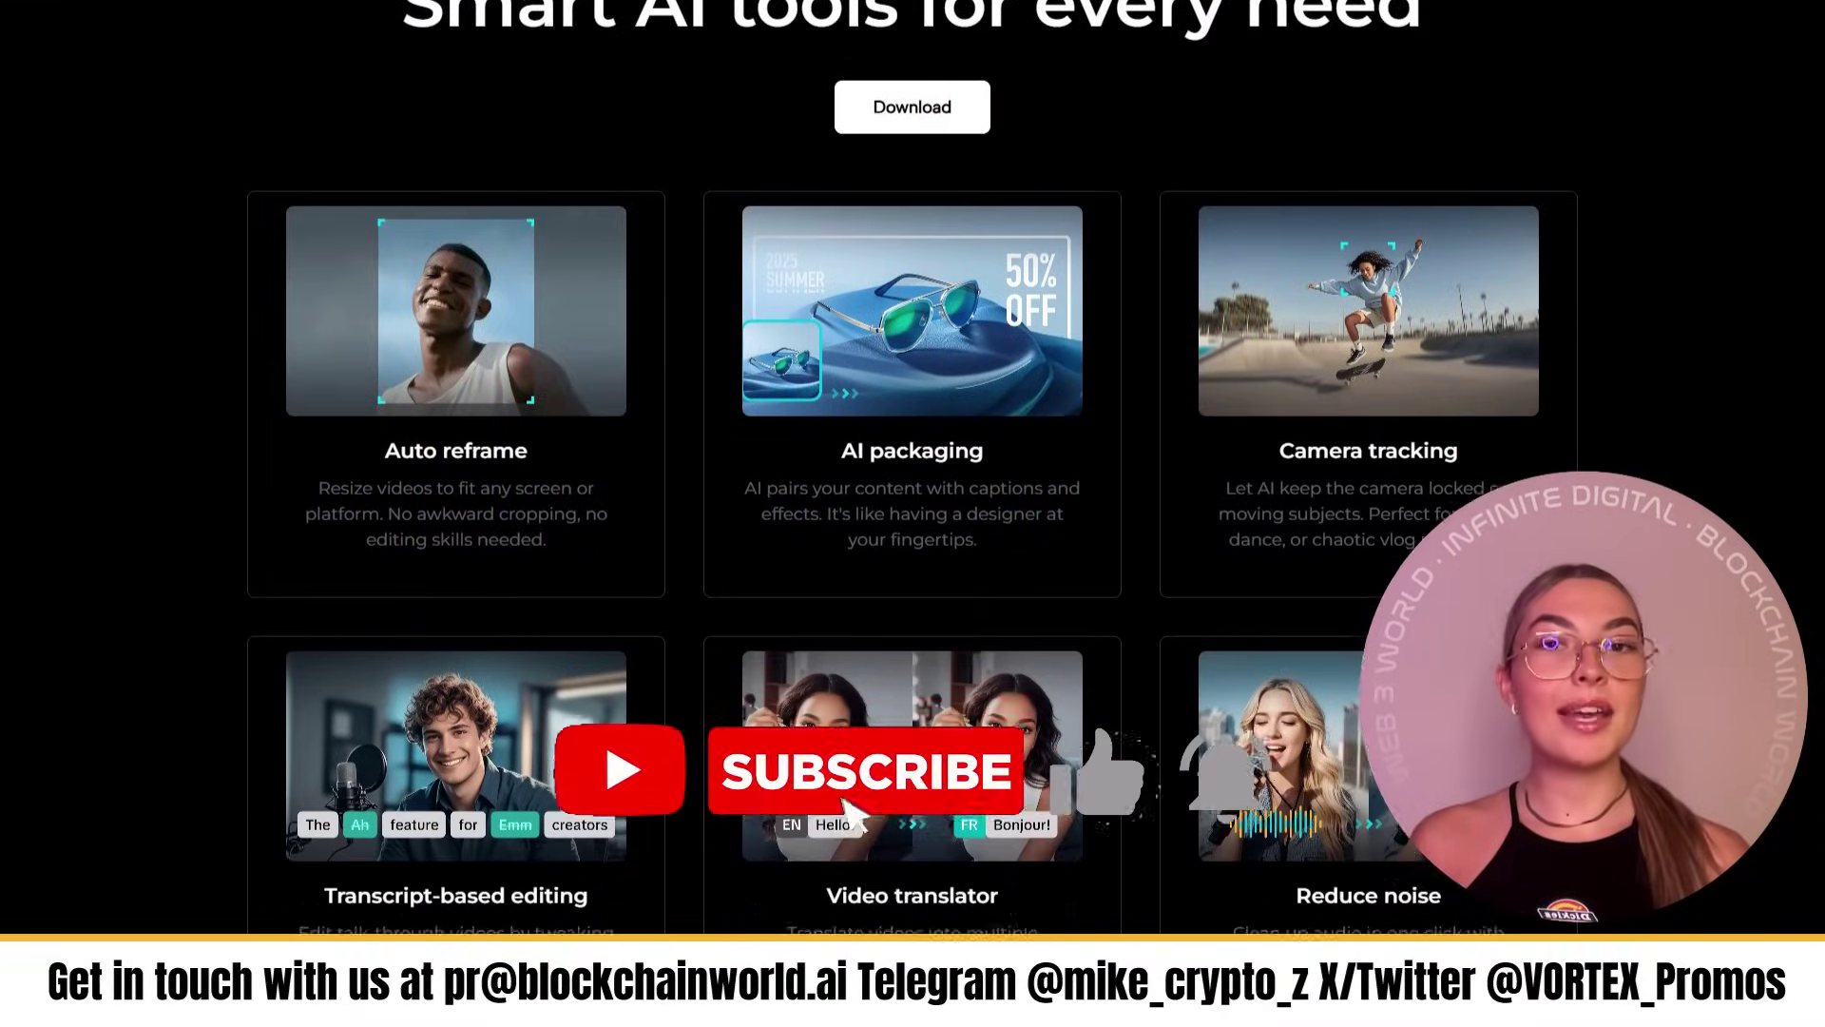
pyautogui.scroll(-1, 914, 572)
pyautogui.scroll(-1, 913, 572)
pyautogui.scroll(-1, 912, 570)
pyautogui.scroll(-1, 912, 571)
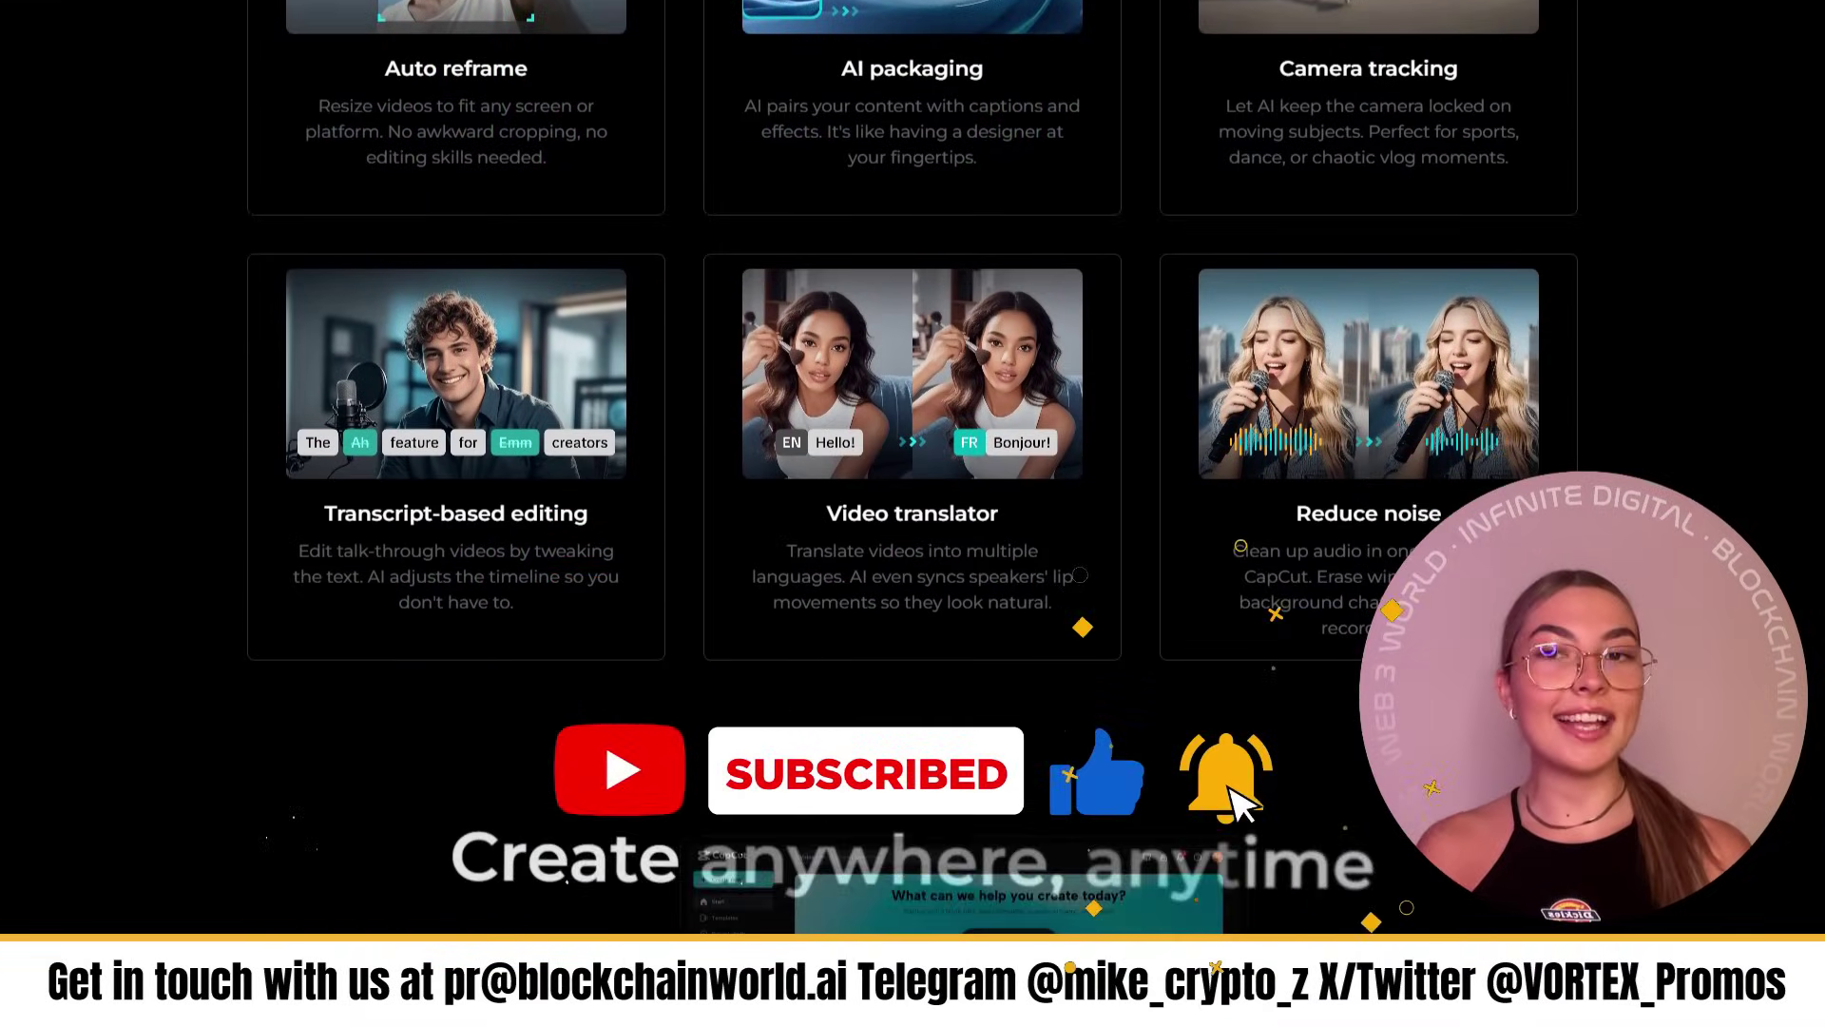
pyautogui.scroll(-1, 913, 570)
pyautogui.scroll(-2, 913, 572)
pyautogui.scroll(-2, 913, 572)
pyautogui.scroll(-2, 913, 571)
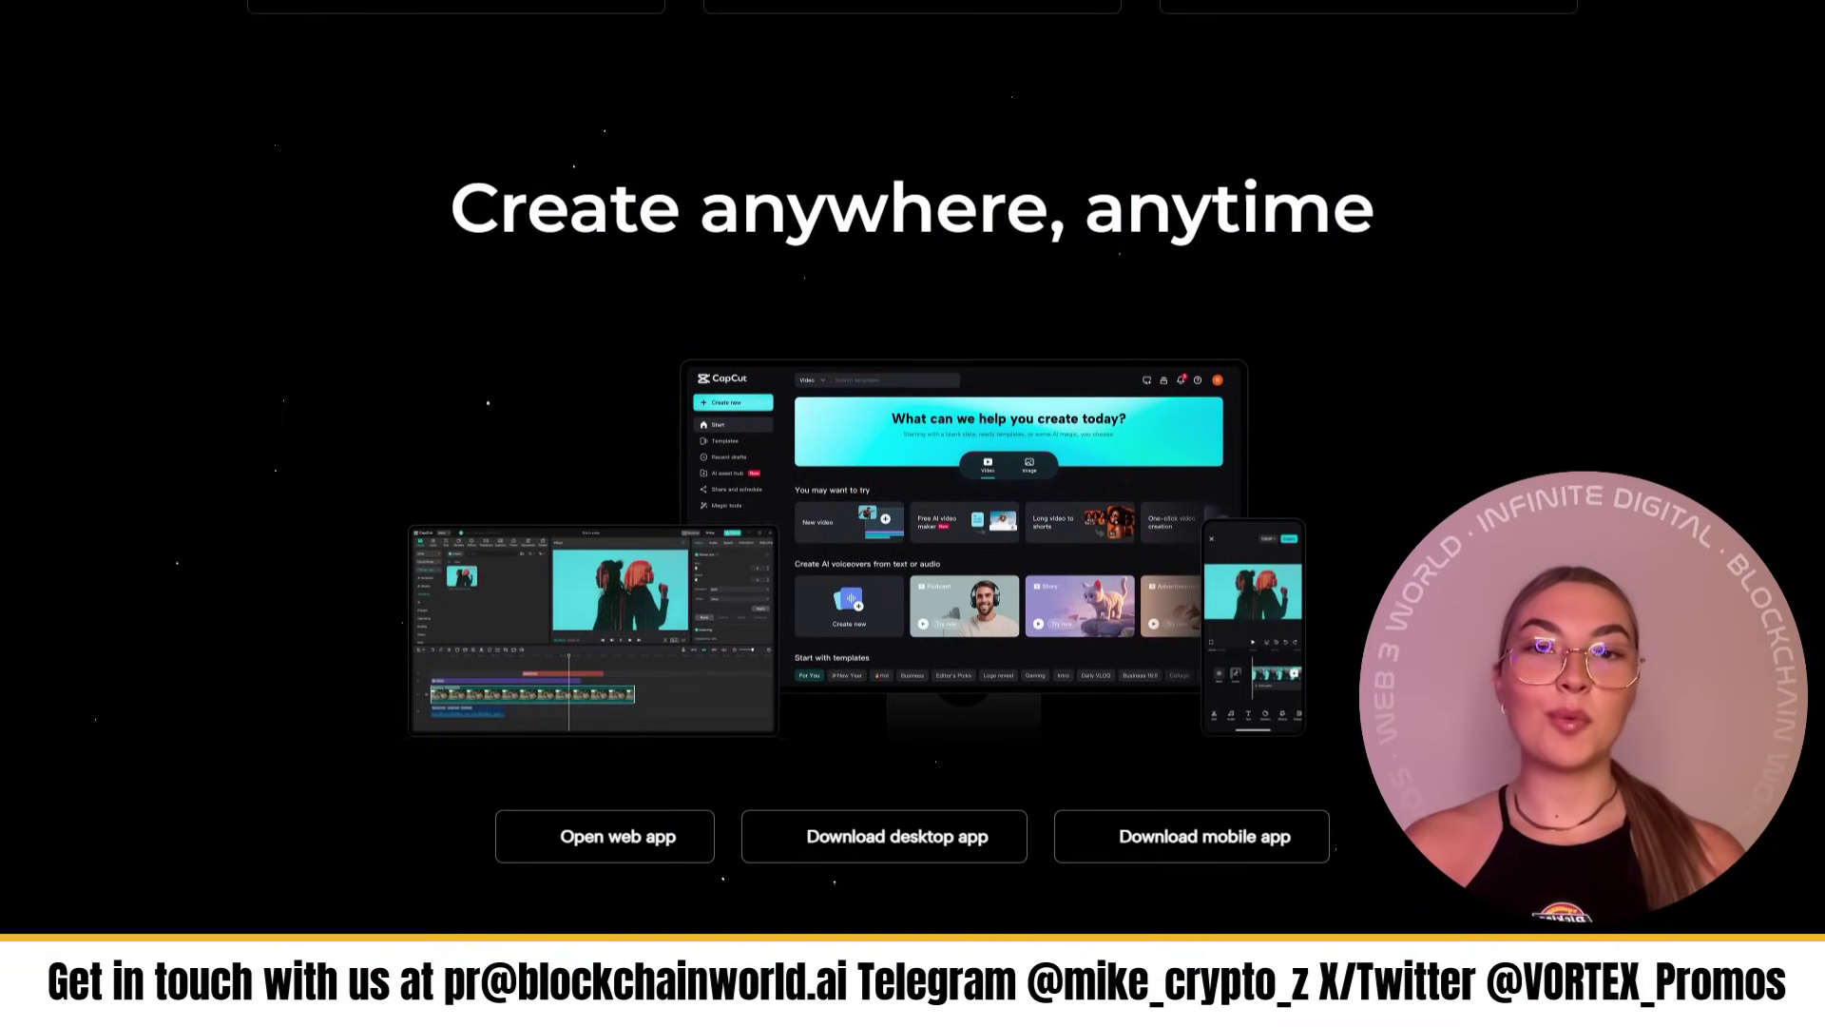
pyautogui.scroll(-1, 913, 571)
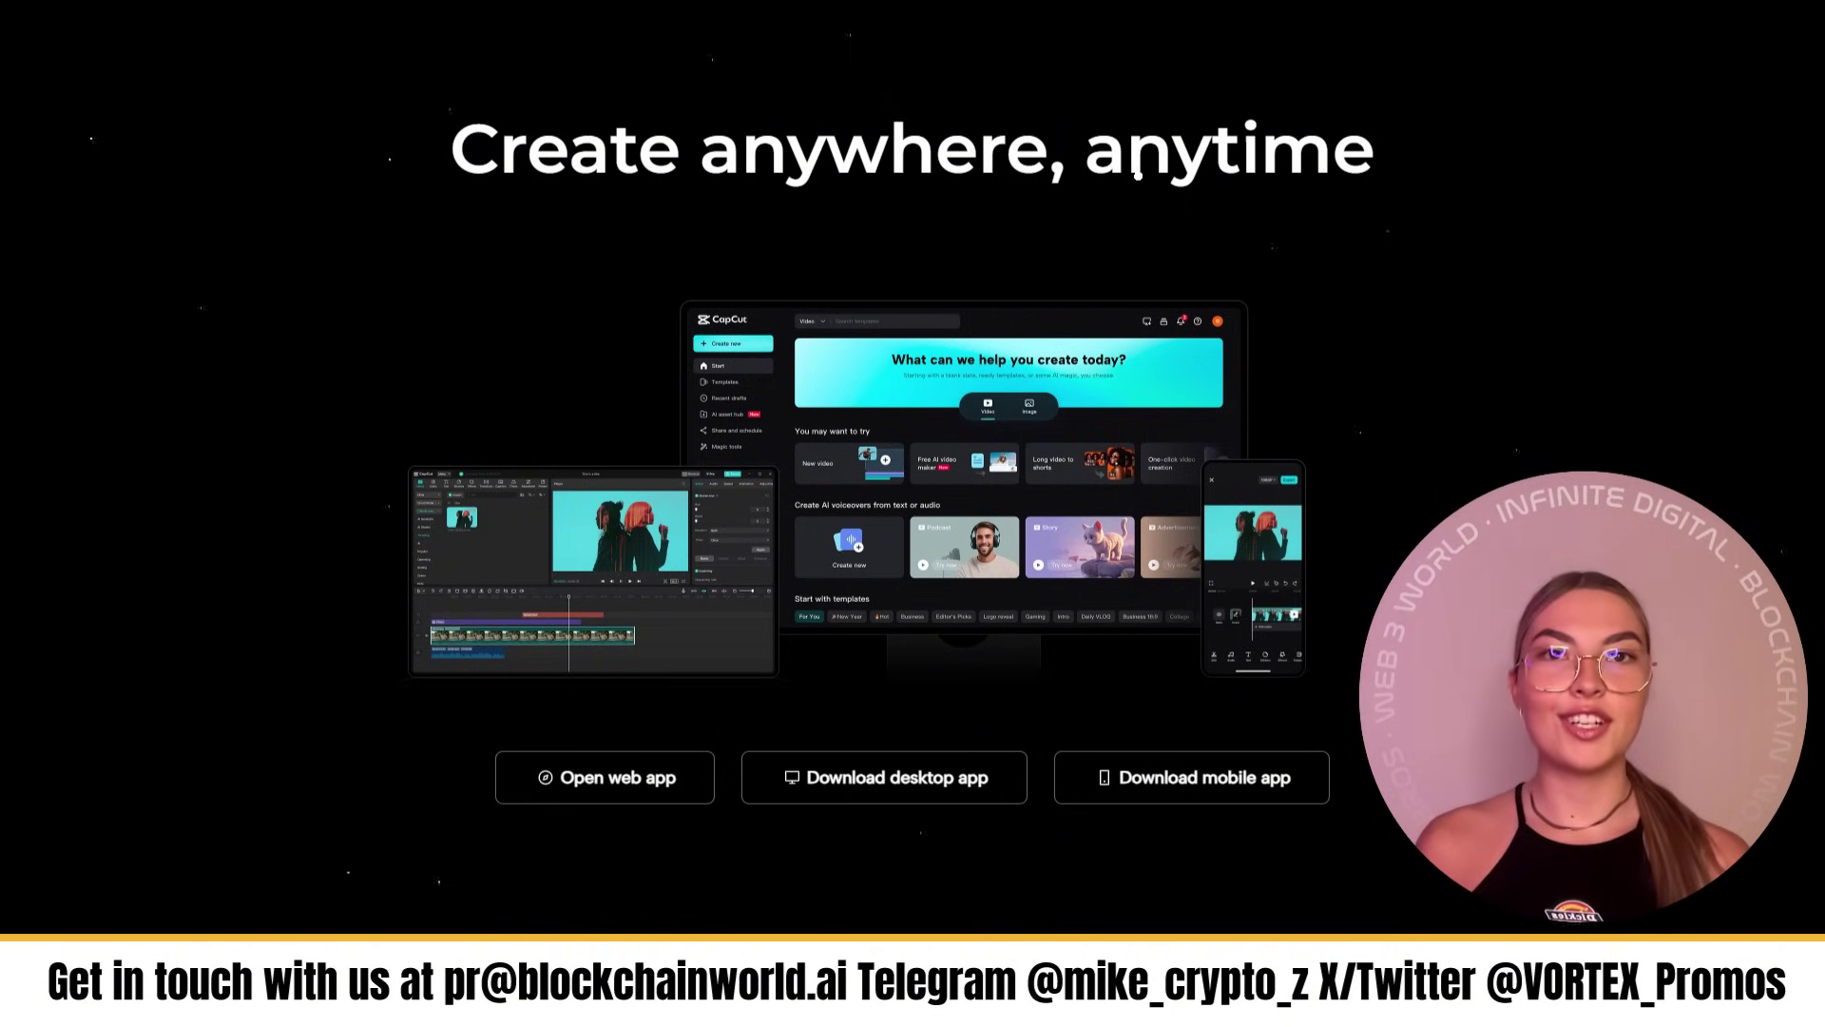